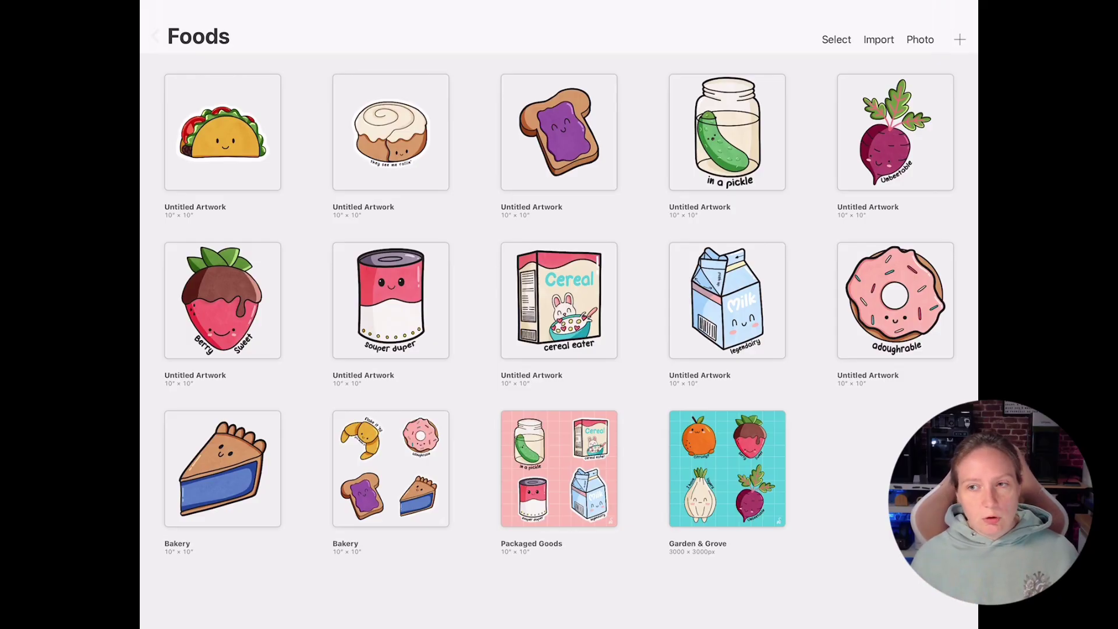
Open the taco artwork from the Foods gallery and show its layer list.
{"action": "left_click", "coordinate": [222, 133]}
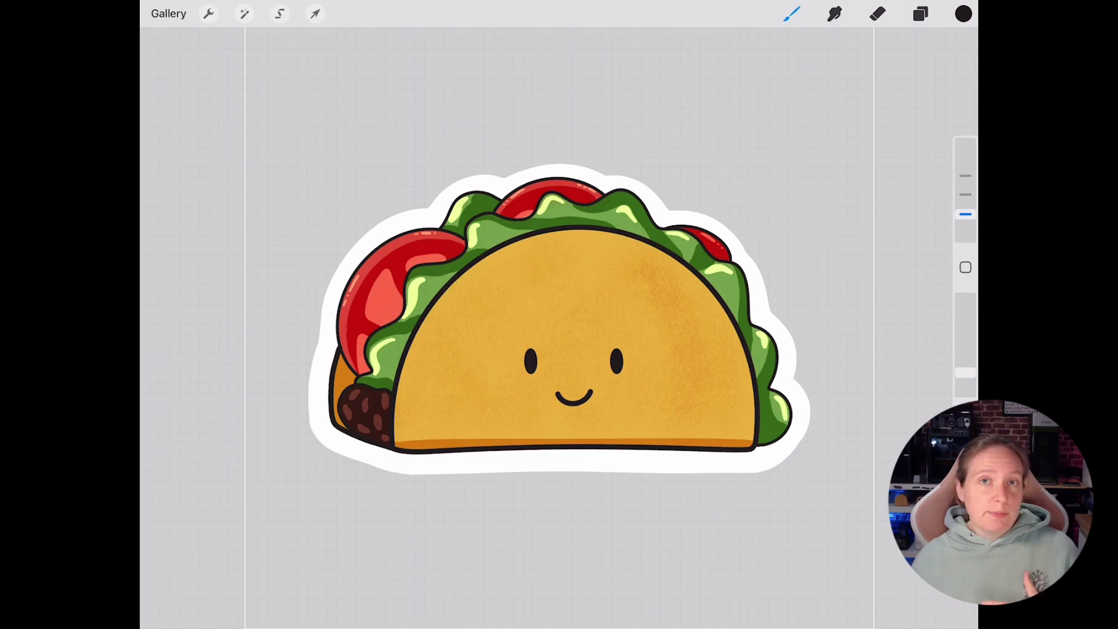
{"action": "left_click", "coordinate": [920, 14]}
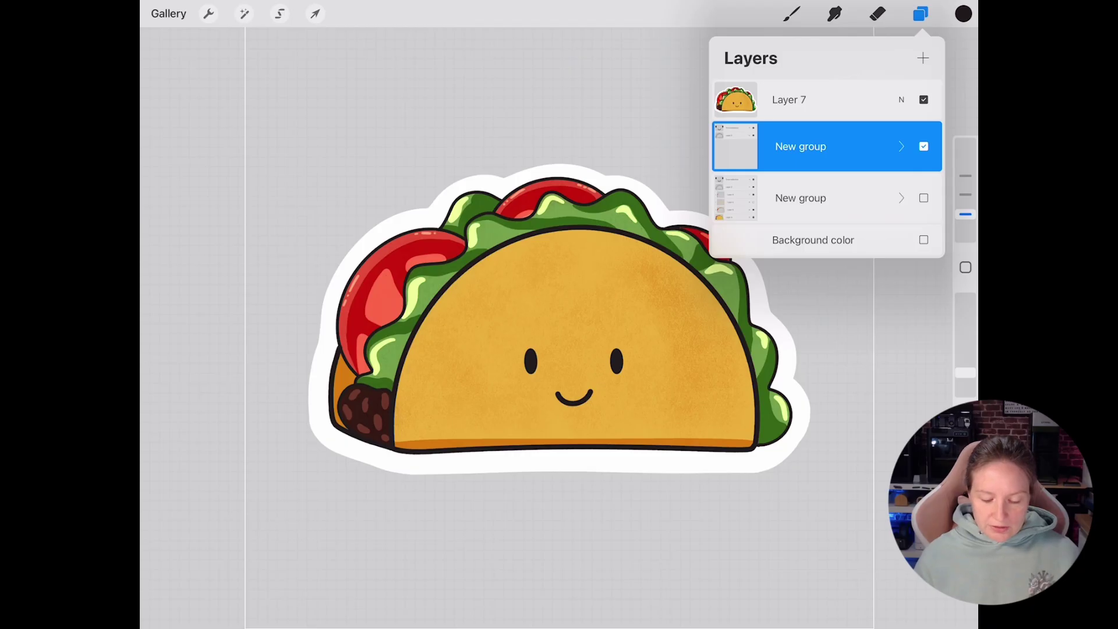
Show the lower New group instead of the top one, hiding the white sticker border and colours.
{"action": "left_click", "coordinate": [923, 146]}
{"action": "left_click", "coordinate": [924, 198]}
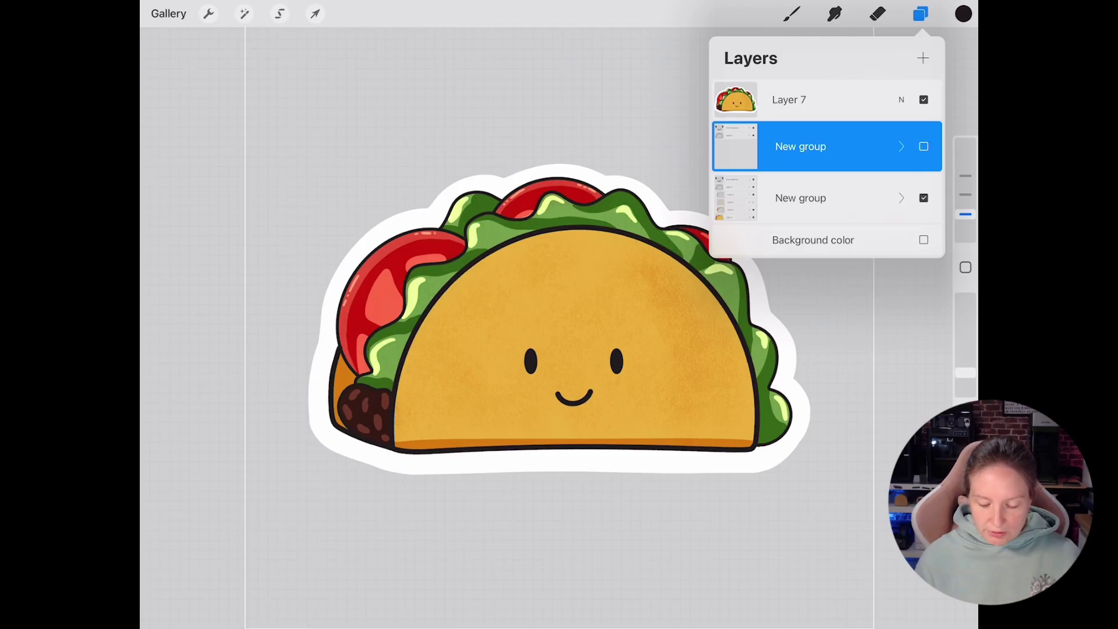
{"action": "left_click", "coordinate": [923, 99]}
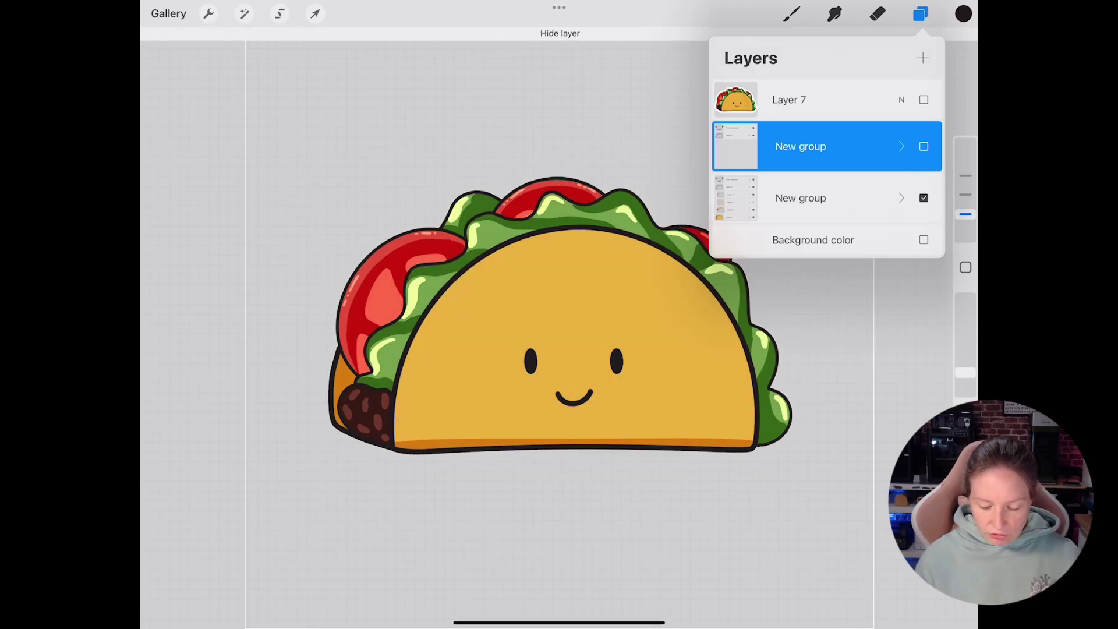
{"action": "left_click", "coordinate": [901, 198]}
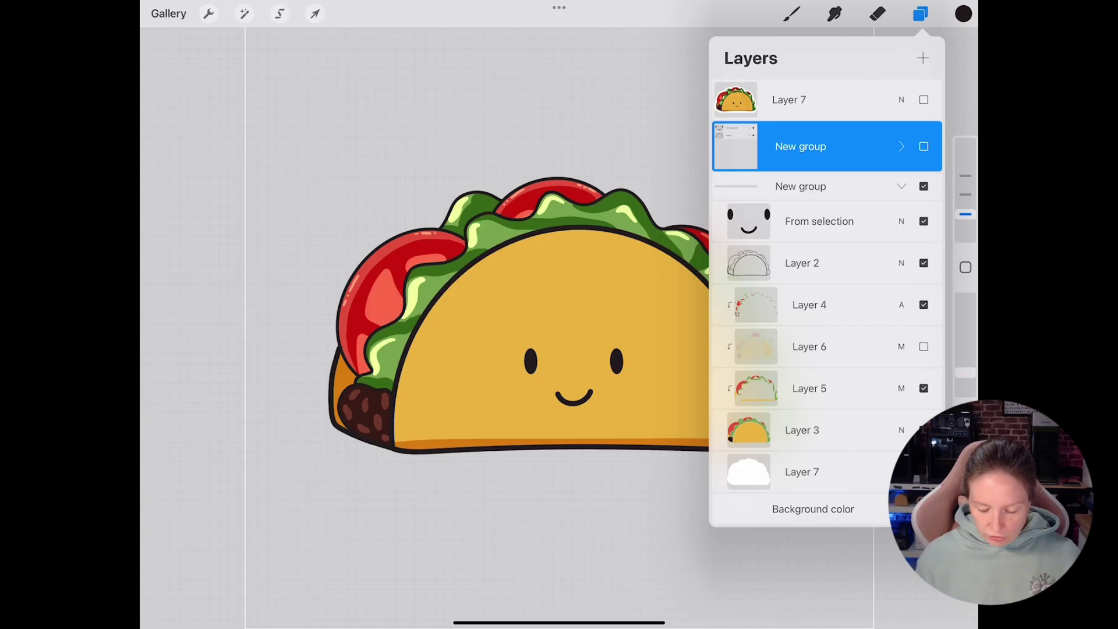
{"action": "left_click", "coordinate": [923, 389]}
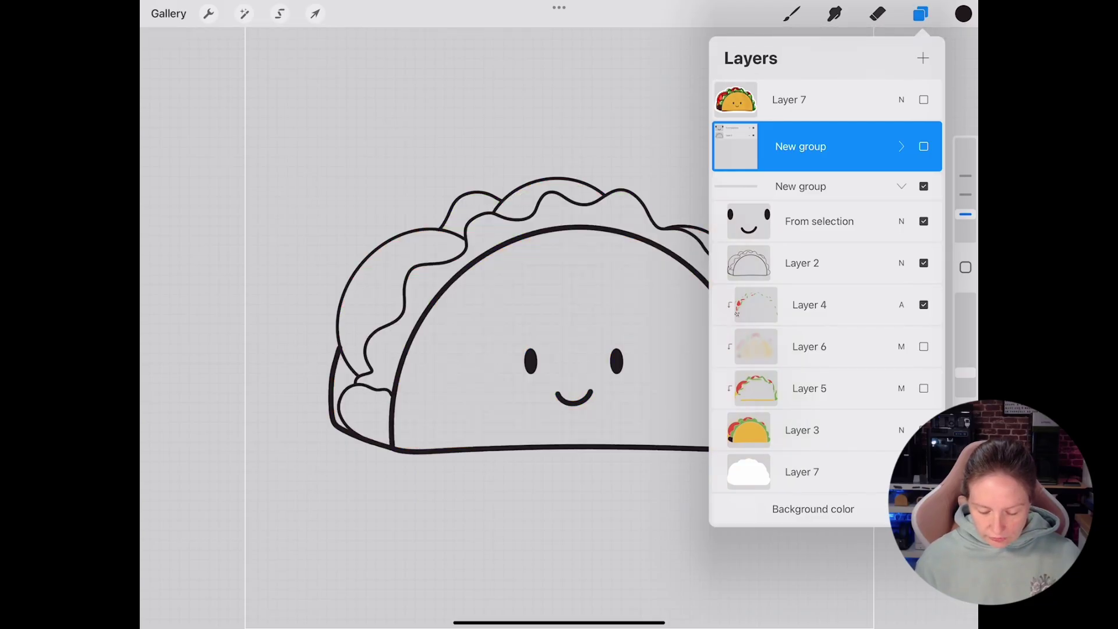
{"action": "scroll", "coordinate": [538, 314], "scroll_direction": "up", "scroll_amount": 2}
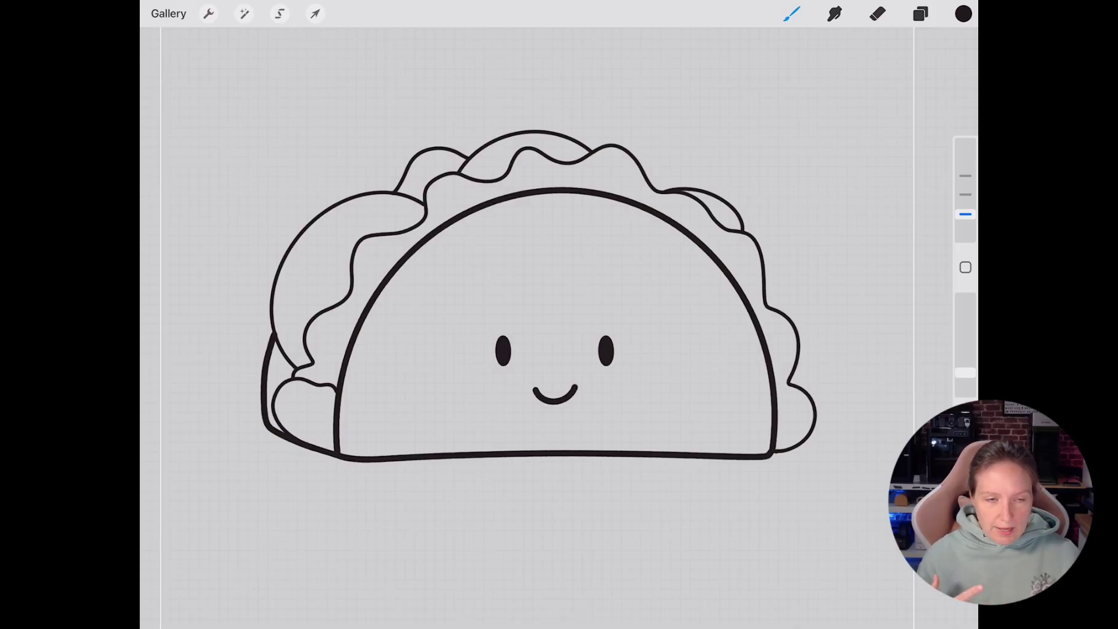
Restore the taco colours, hide Layer 6's textured shading, and collapse the group.
{"action": "left_click", "coordinate": [919, 14]}
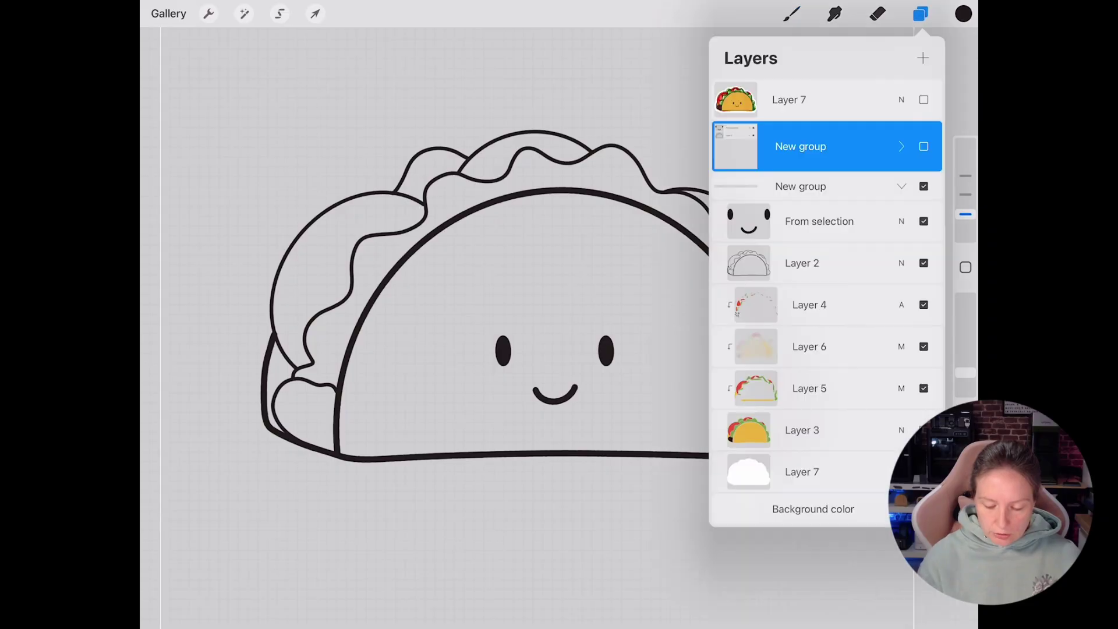
{"action": "left_click", "coordinate": [923, 187]}
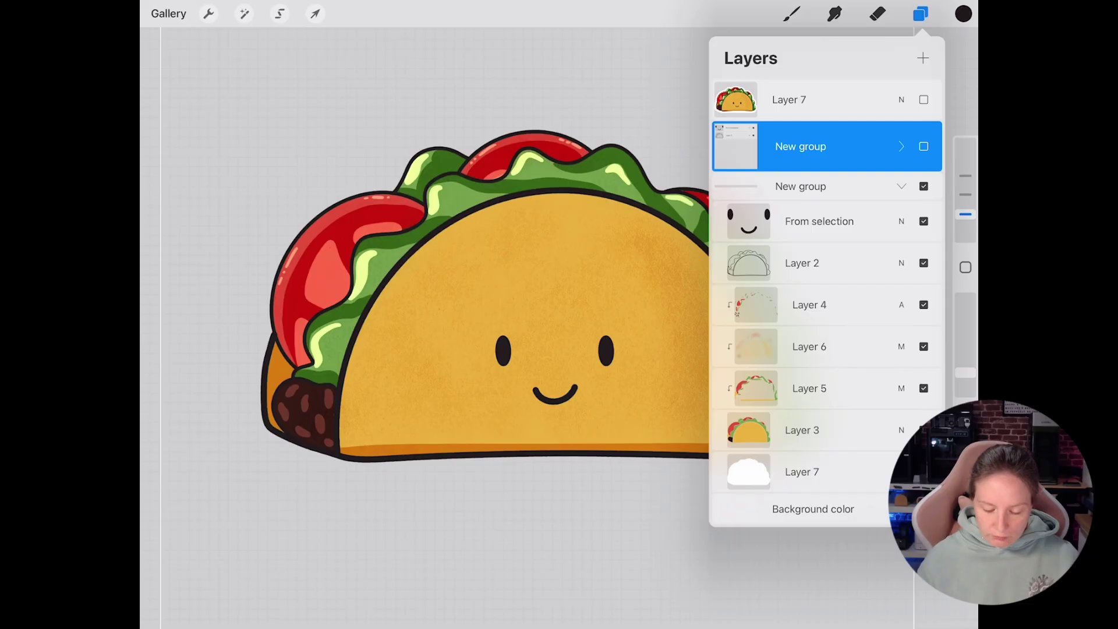
{"action": "left_click", "coordinate": [923, 347]}
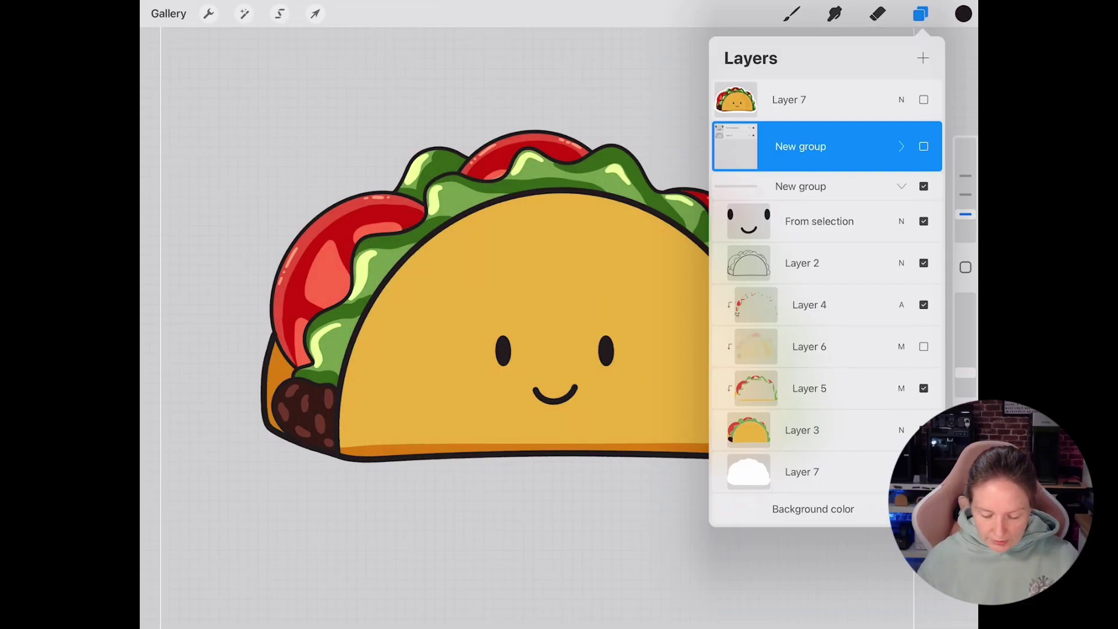
{"action": "left_click", "coordinate": [901, 187]}
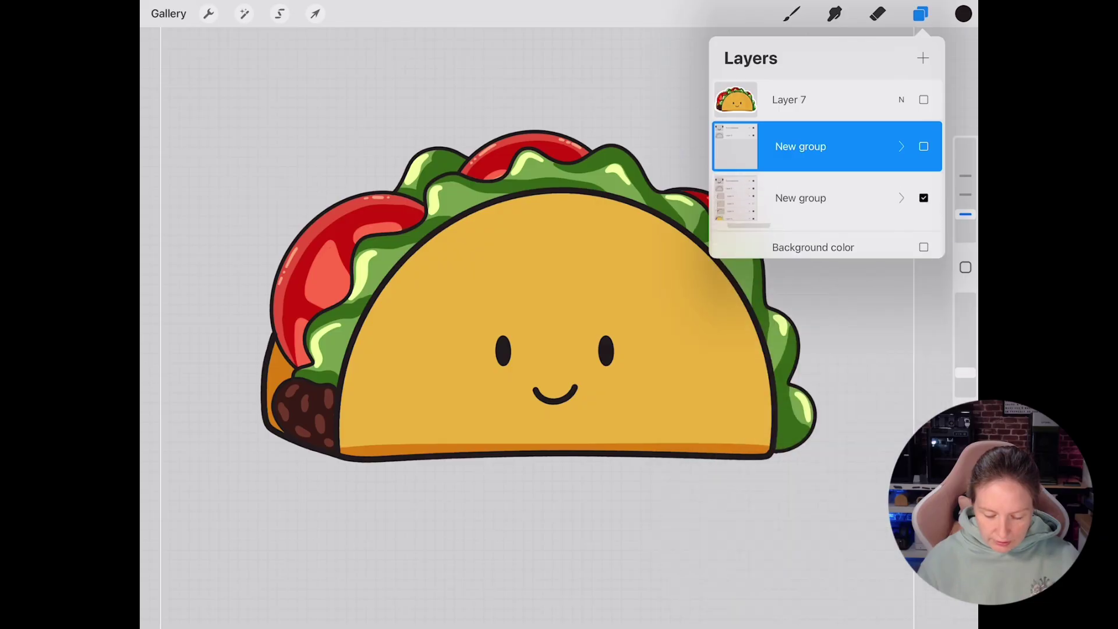
{"action": "scroll", "coordinate": [326, 274], "scroll_direction": "up", "scroll_amount": 5}
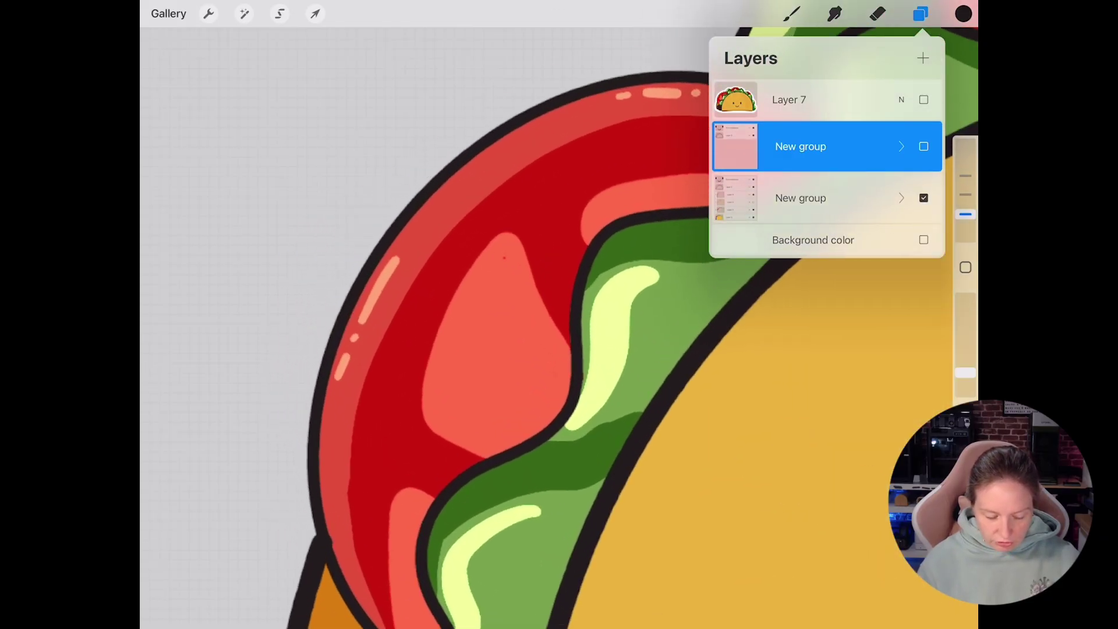
{"action": "scroll", "coordinate": [489, 326], "scroll_direction": "down", "scroll_amount": 5}
{"action": "scroll", "coordinate": [501, 338], "scroll_direction": "up", "scroll_amount": 1}
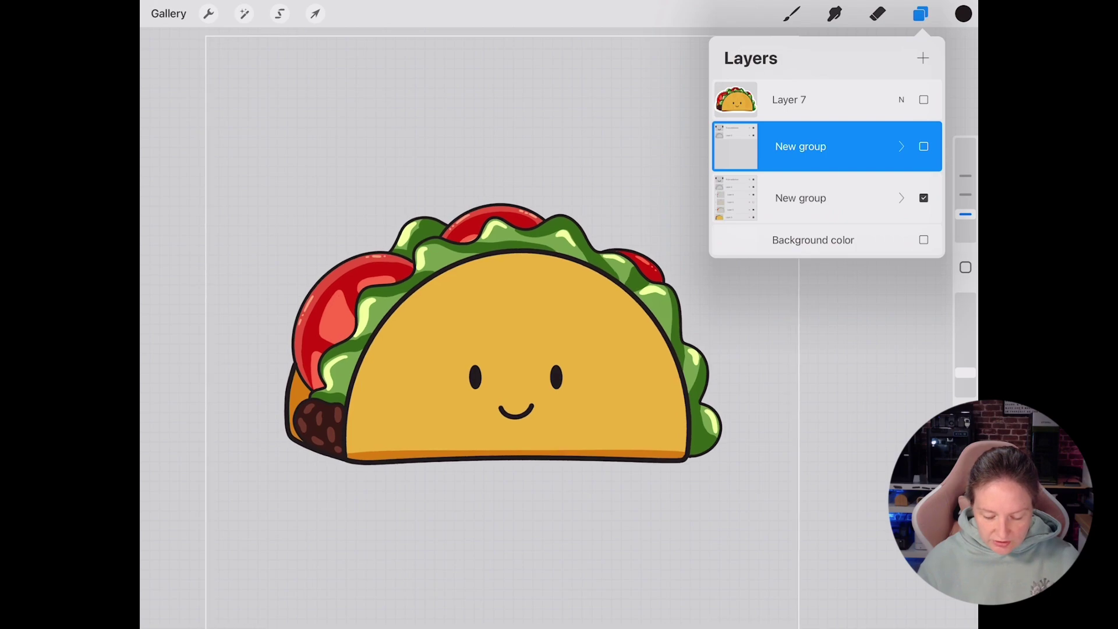
Duplicate the top New group and hide the original group.
{"action": "left_click", "coordinate": [901, 147]}
{"action": "left_click_drag", "start_coordinate": [844, 146], "coordinate": [774, 146]}
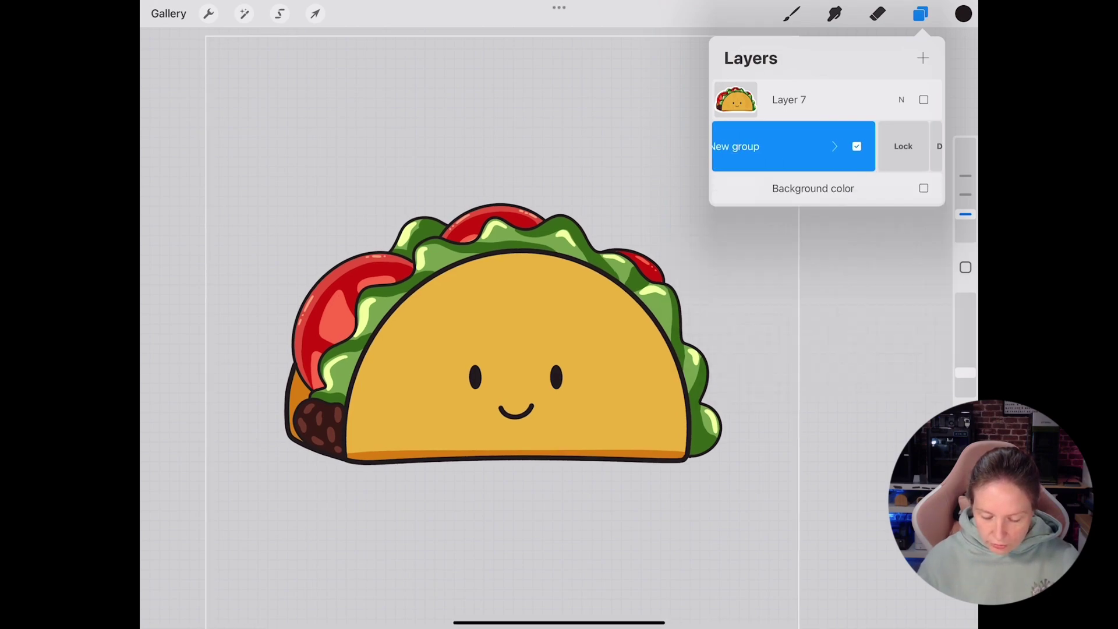
{"action": "left_click", "coordinate": [863, 146]}
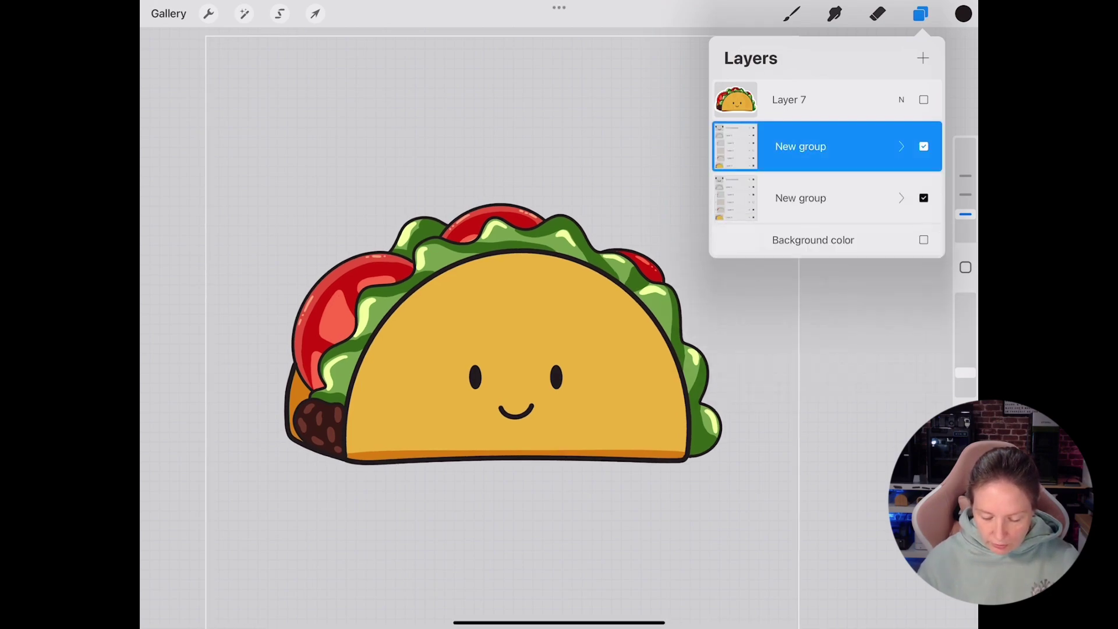
{"action": "left_click", "coordinate": [923, 198]}
Select Layer 5 in the duplicate and switch to the Eraser to remove highlights.
{"action": "left_click", "coordinate": [901, 146]}
{"action": "left_click", "coordinate": [923, 337]}
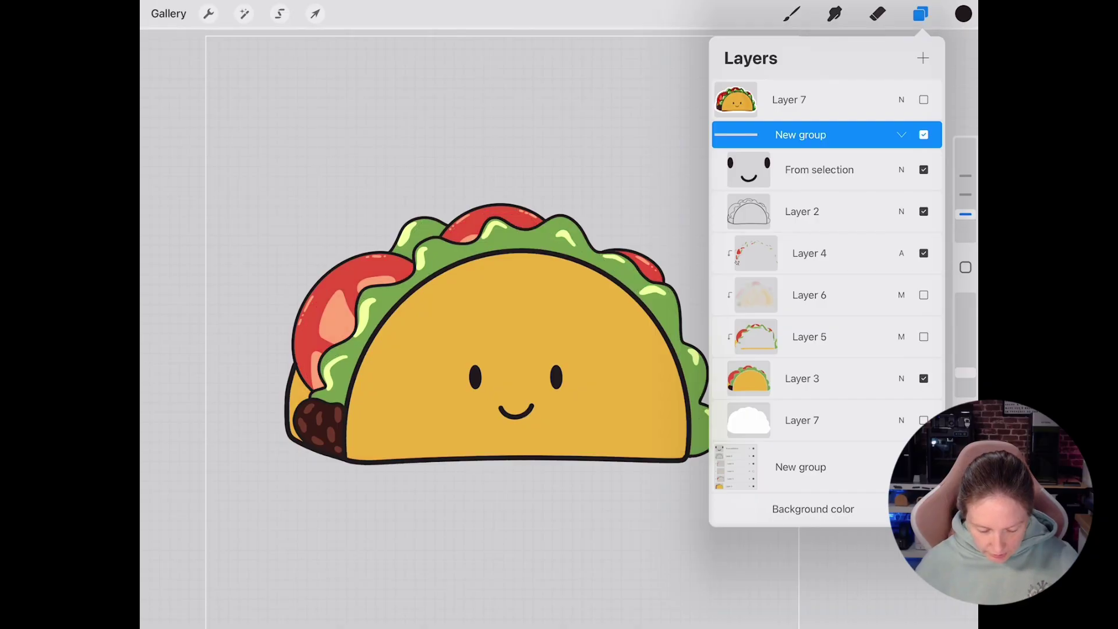
{"action": "left_click", "coordinate": [924, 336]}
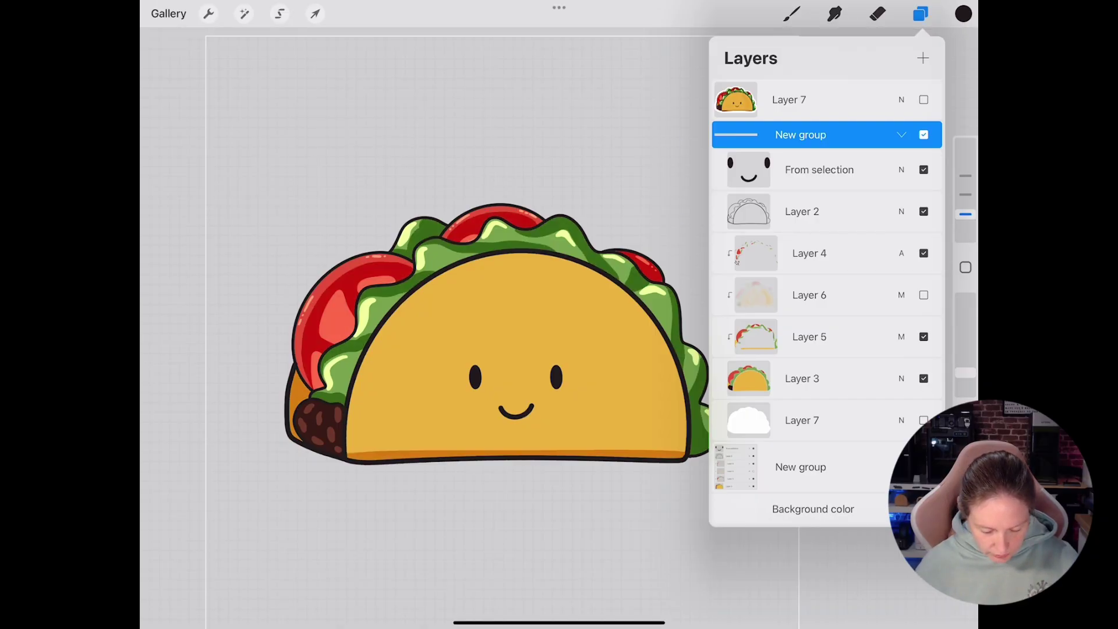
{"action": "left_click", "coordinate": [809, 336]}
{"action": "left_click", "coordinate": [877, 13]}
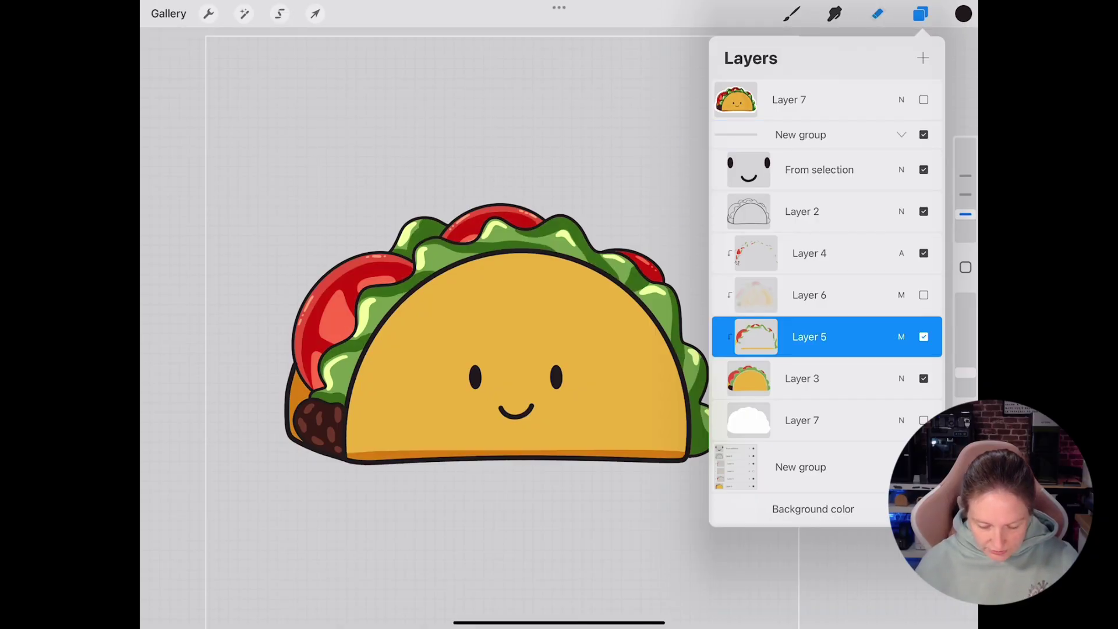
{"action": "left_click", "coordinate": [919, 13]}
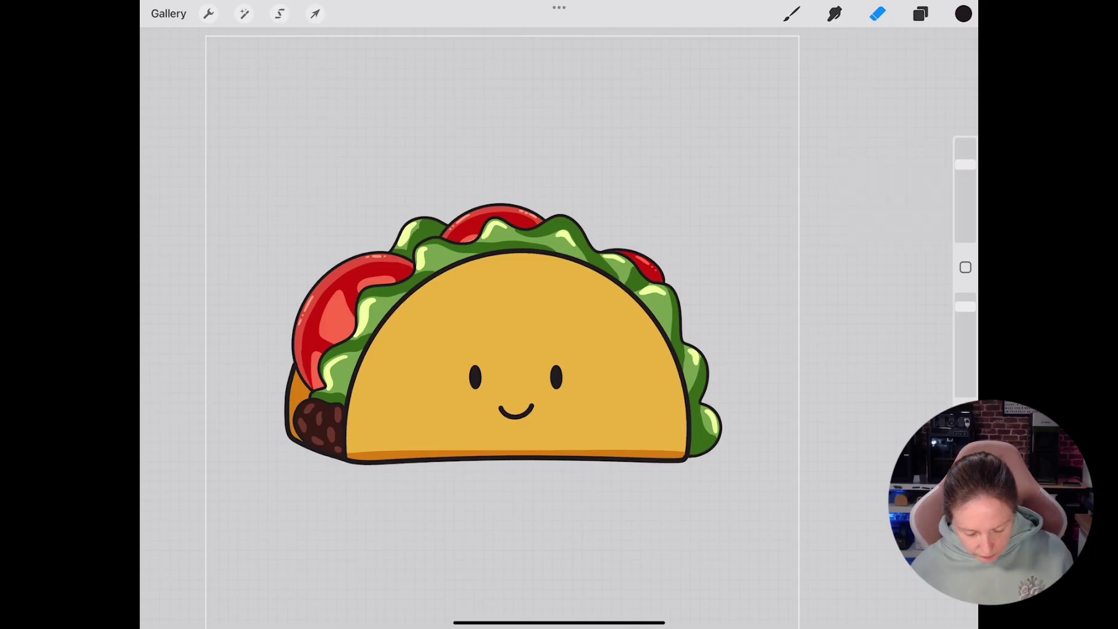
{"action": "scroll", "coordinate": [541, 326], "scroll_direction": "up", "scroll_amount": 3, "text": "ctrl"}
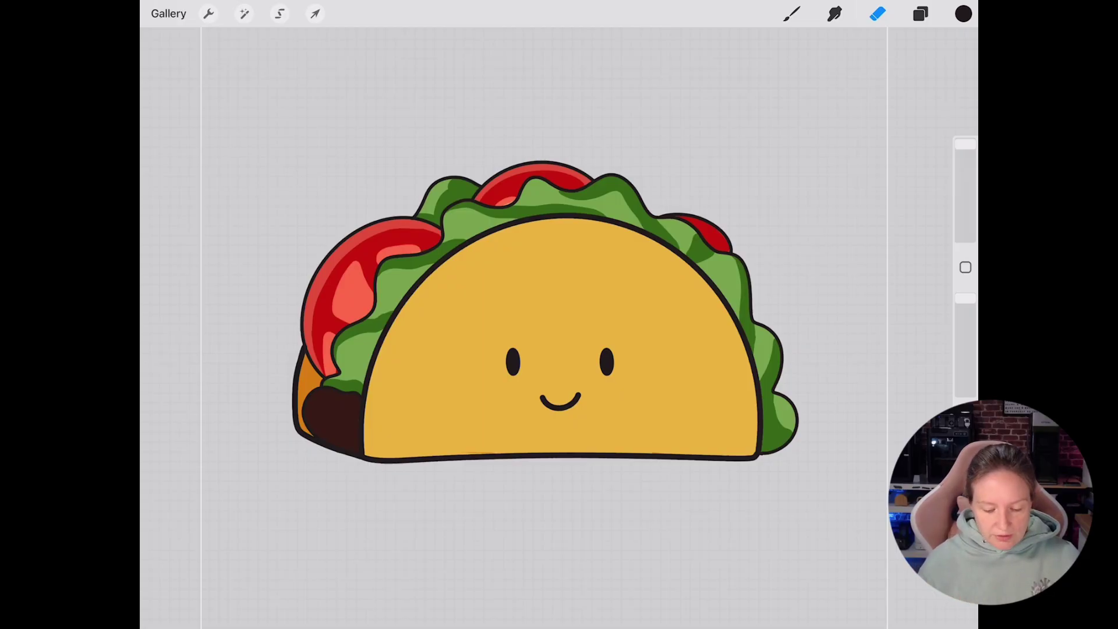
{"action": "left_click", "coordinate": [920, 14]}
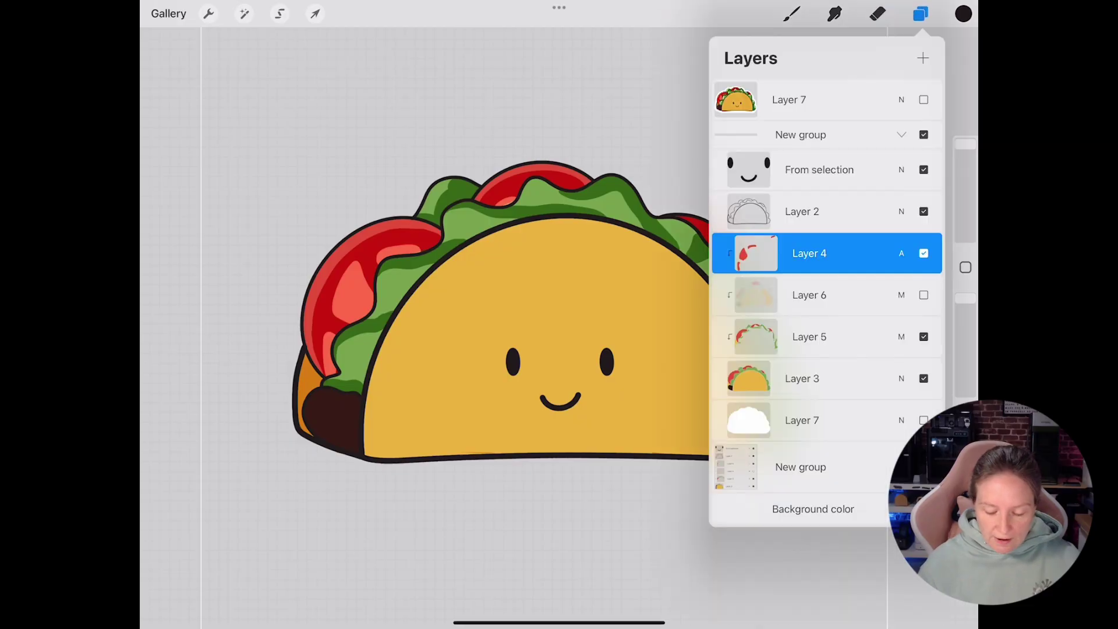
{"action": "left_click", "coordinate": [923, 253]}
{"action": "left_click", "coordinate": [923, 212]}
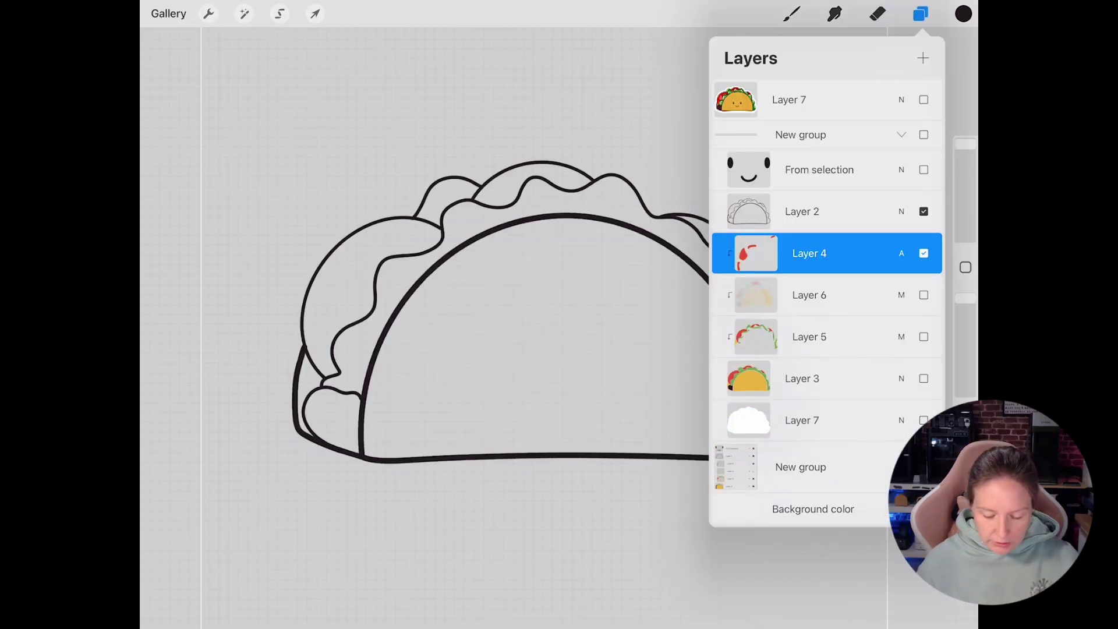
{"action": "left_click", "coordinate": [923, 169]}
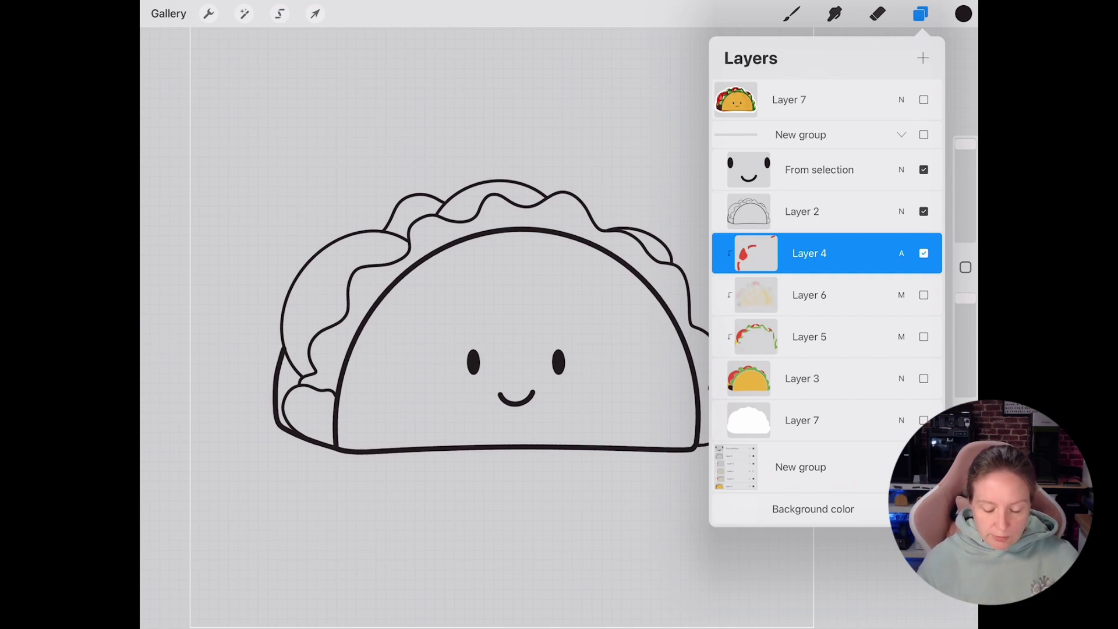
{"action": "scroll", "coordinate": [500, 318], "scroll_direction": "down", "scroll_amount": 3}
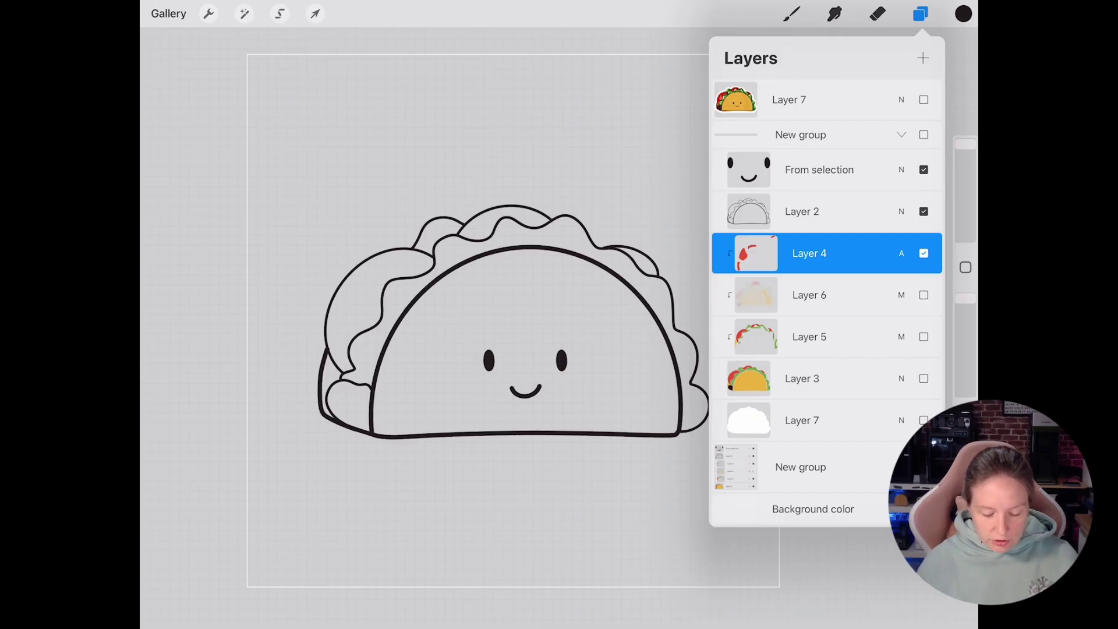
{"action": "left_click", "coordinate": [923, 379]}
{"action": "left_click", "coordinate": [924, 253]}
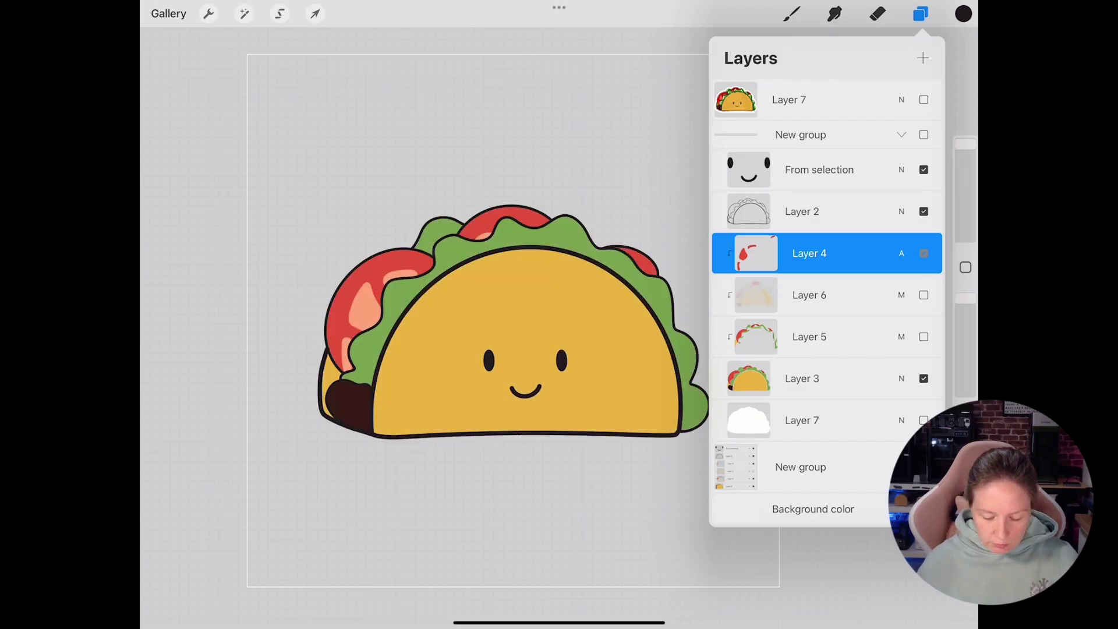
{"action": "left_click", "coordinate": [923, 337]}
{"action": "left_click", "coordinate": [756, 253]}
{"action": "left_click", "coordinate": [923, 253]}
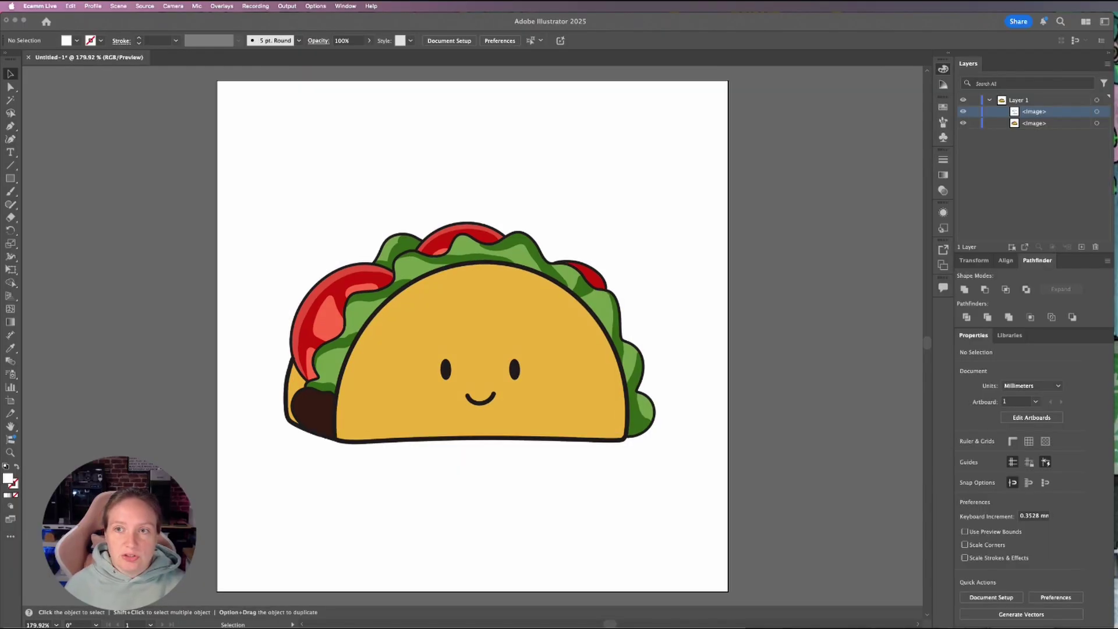
Bring the Illustrator document forward and make the coloured taco image visible again.
{"action": "left_click", "coordinate": [964, 116]}
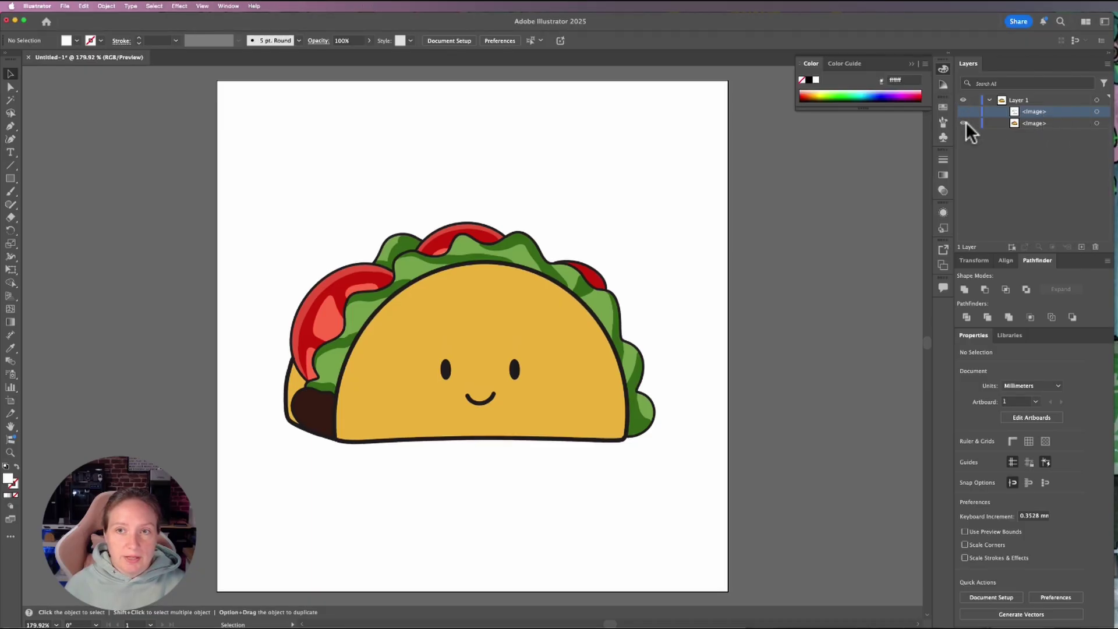
{"action": "left_click", "coordinate": [963, 123]}
{"action": "left_click", "coordinate": [963, 111]}
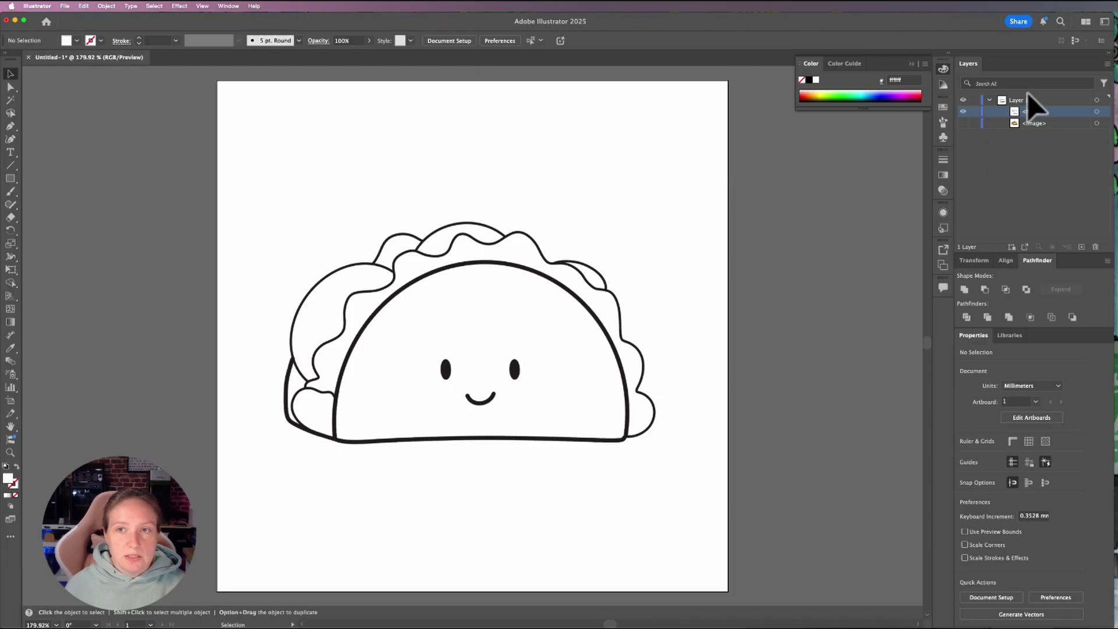
{"action": "left_click", "coordinate": [962, 123]}
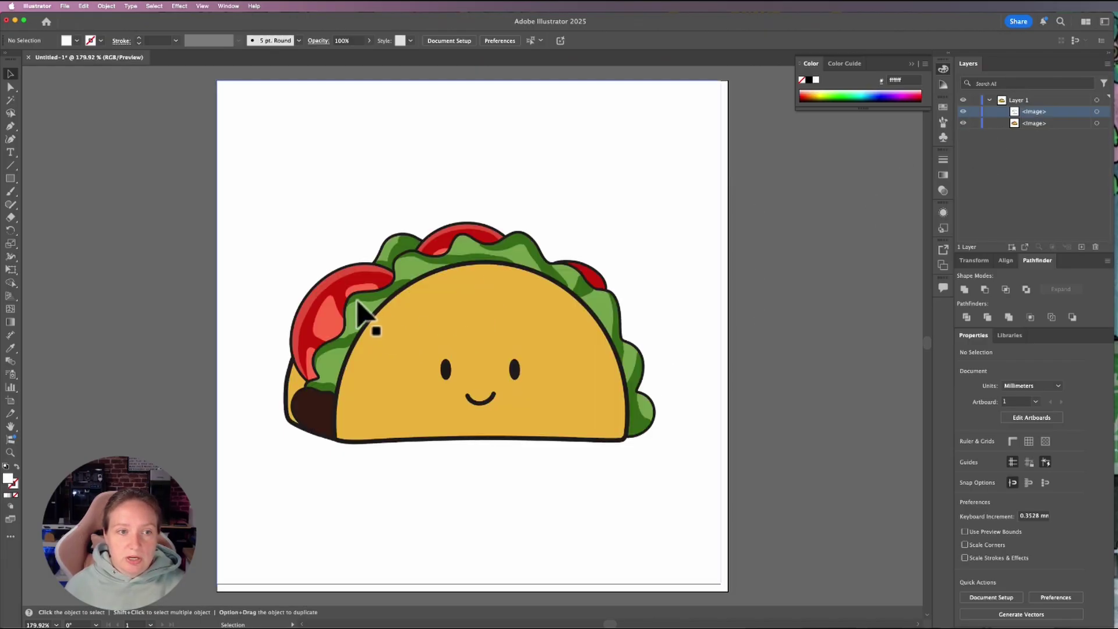
Fade the coloured taco image to 39% opacity beneath the line drawing.
{"action": "left_click", "coordinate": [1026, 122]}
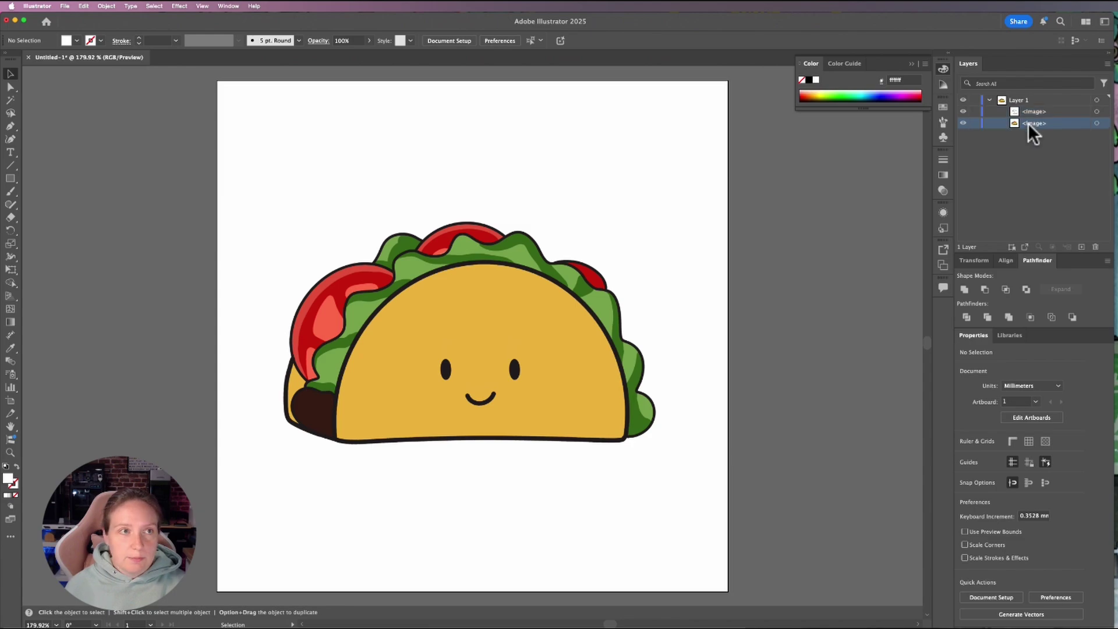
{"action": "left_click", "coordinate": [369, 40]}
{"action": "left_click_drag", "start_coordinate": [344, 55], "coordinate": [329, 56]}
{"action": "left_click", "coordinate": [682, 84]}
{"action": "left_click", "coordinate": [514, 40]}
{"action": "left_click_drag", "start_coordinate": [473, 55], "coordinate": [489, 56]}
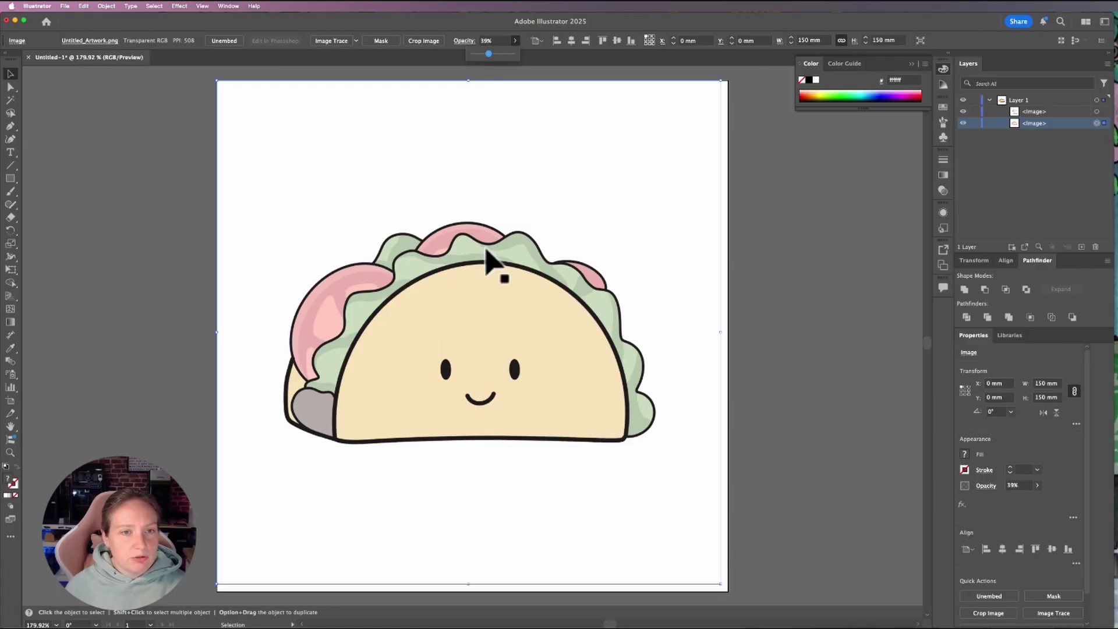
{"action": "left_click", "coordinate": [1096, 112]}
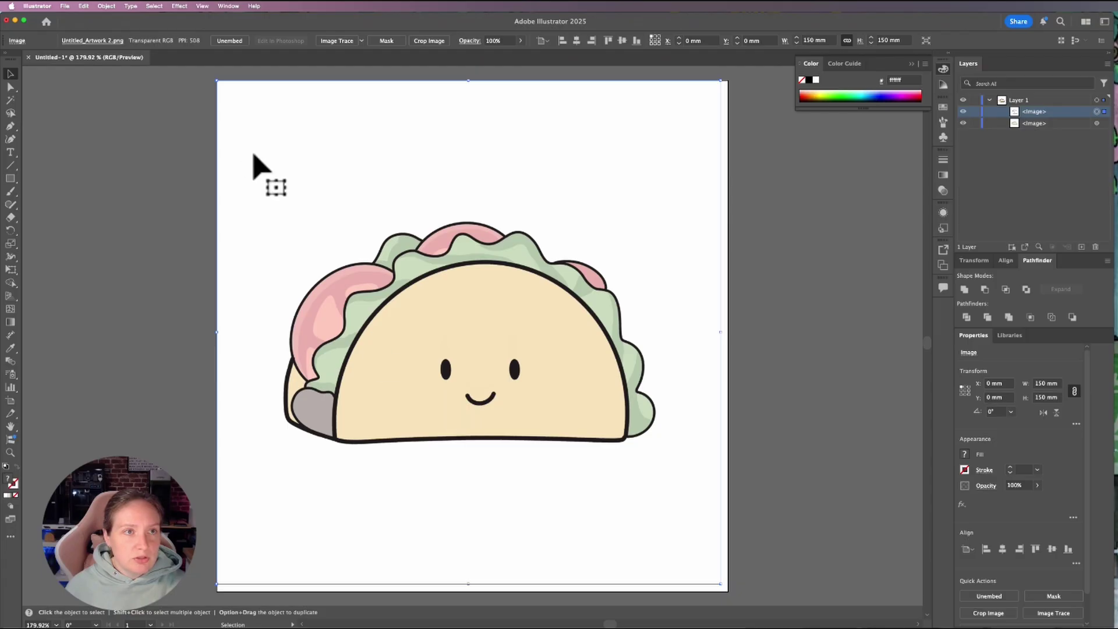
Image Trace the black line-art taco with Sketched Art and expand it into vector paths.
{"action": "left_click", "coordinate": [330, 40]}
{"action": "key", "text": "Return"}
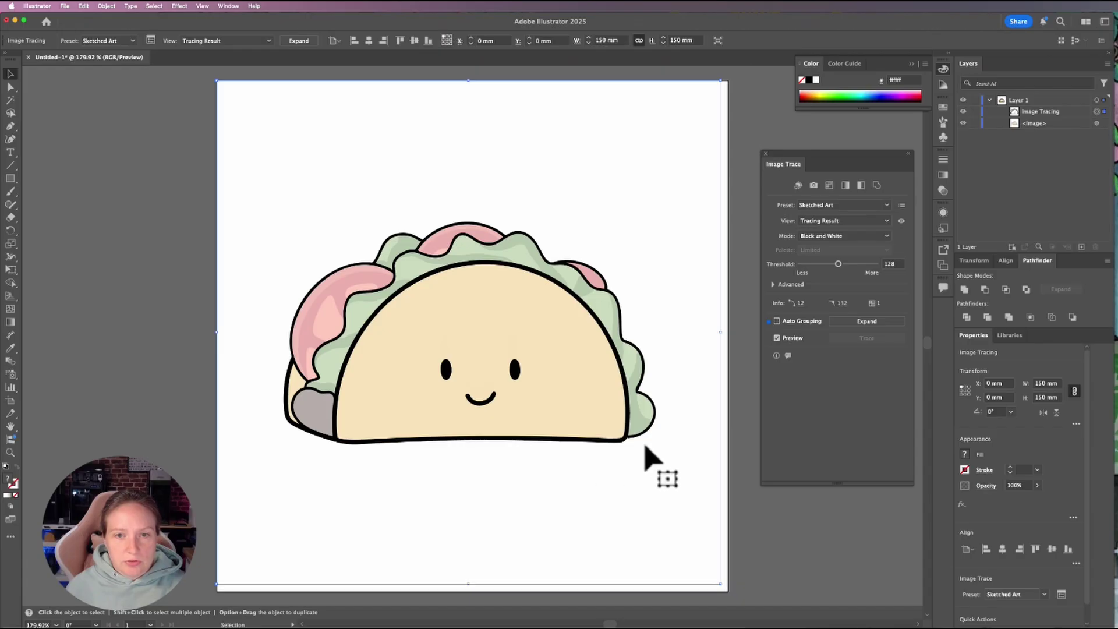
{"action": "left_click", "coordinate": [881, 323]}
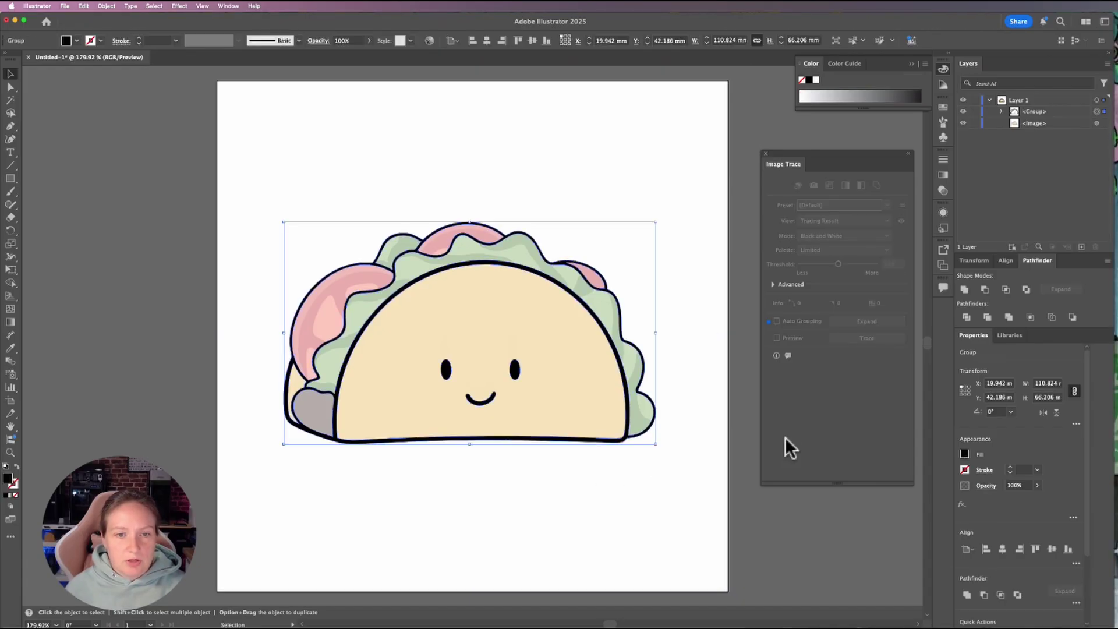
{"action": "left_click", "coordinate": [765, 153]}
{"action": "left_click", "coordinate": [1000, 111]}
{"action": "left_click", "coordinate": [1096, 158]}
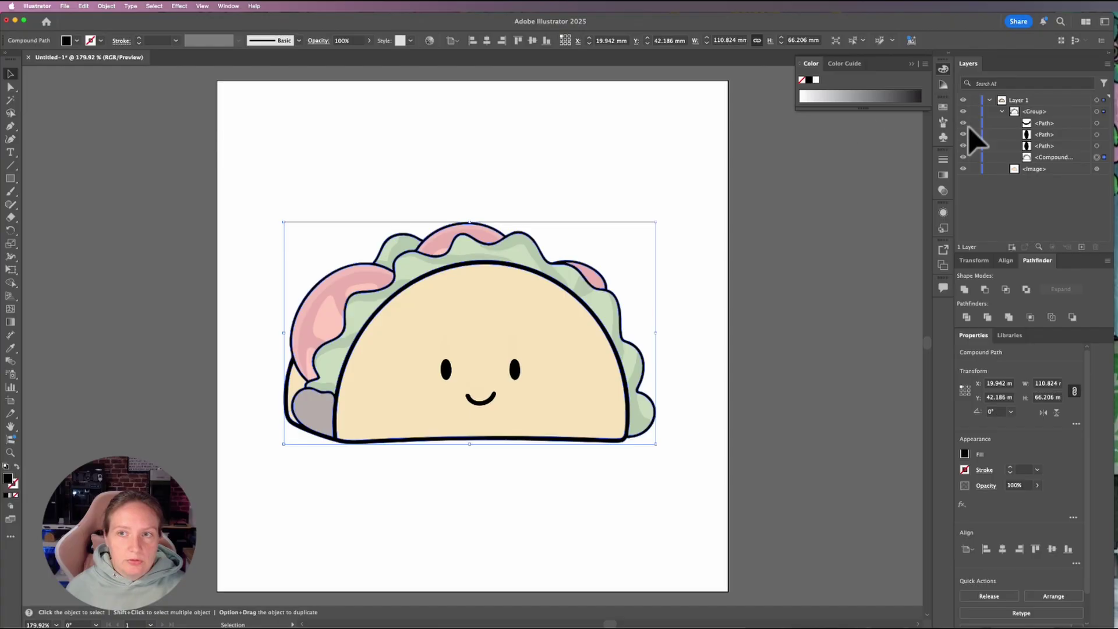
{"action": "left_click", "coordinate": [105, 6]}
Simplify the traced taco paths with Simplify Curve raised to 100%.
{"action": "mouse_move", "coordinate": [111, 254]}
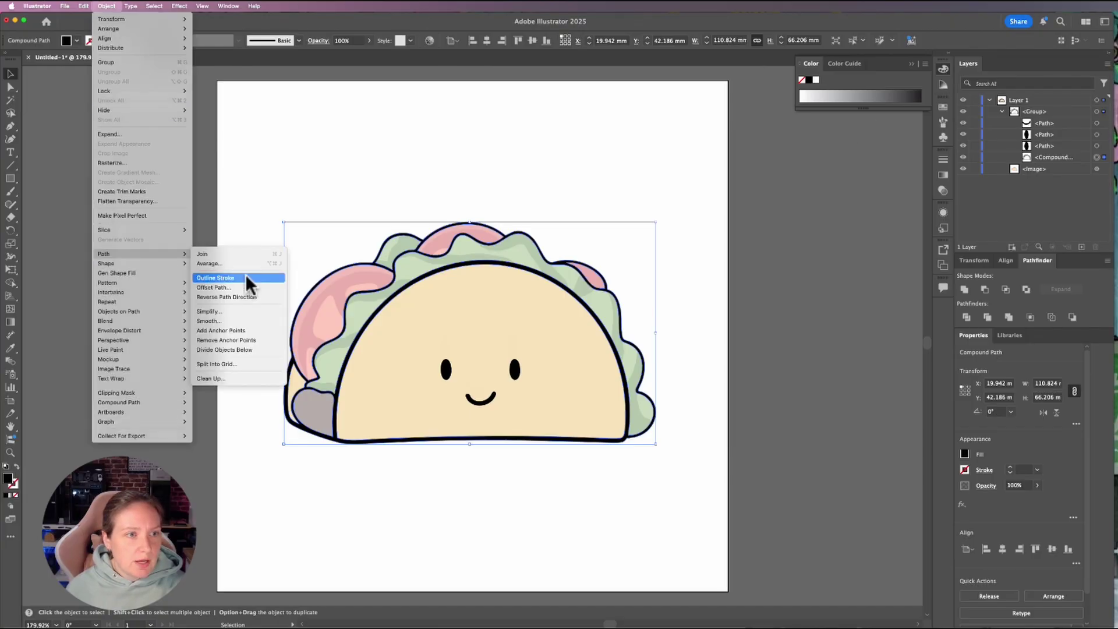
{"action": "left_click", "coordinate": [208, 311]}
{"action": "left_click", "coordinate": [524, 470]}
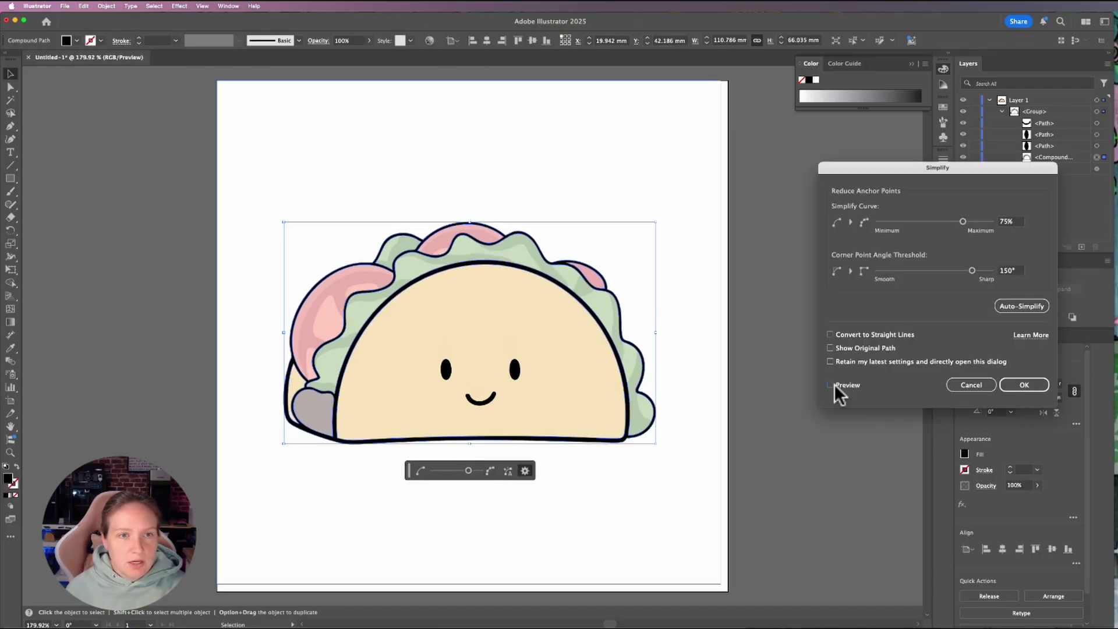
{"action": "left_click", "coordinate": [834, 384]}
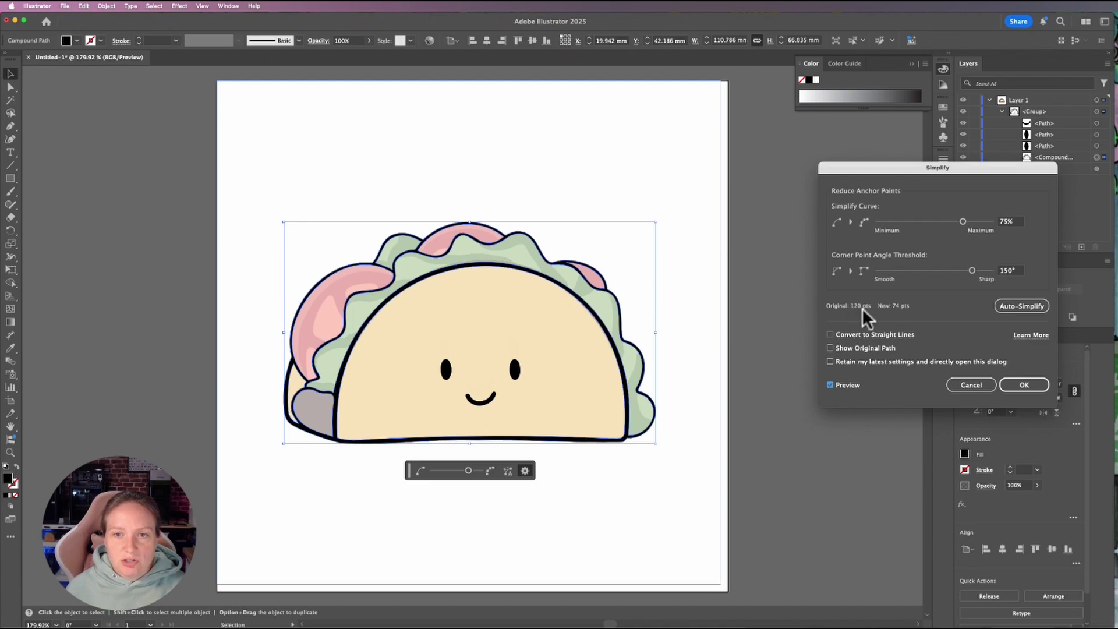
{"action": "key", "text": "shift+Up"}
{"action": "key", "text": "shift+Up"}
{"action": "key", "text": "shift+Up"}
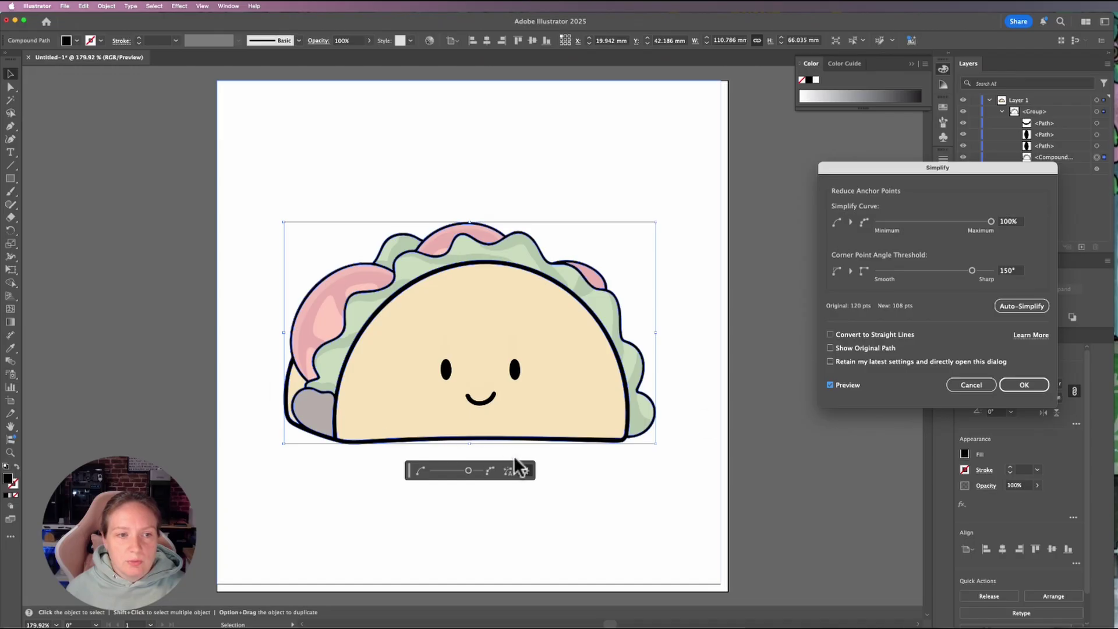
{"action": "key", "text": "Return"}
{"action": "left_click", "coordinate": [319, 247]}
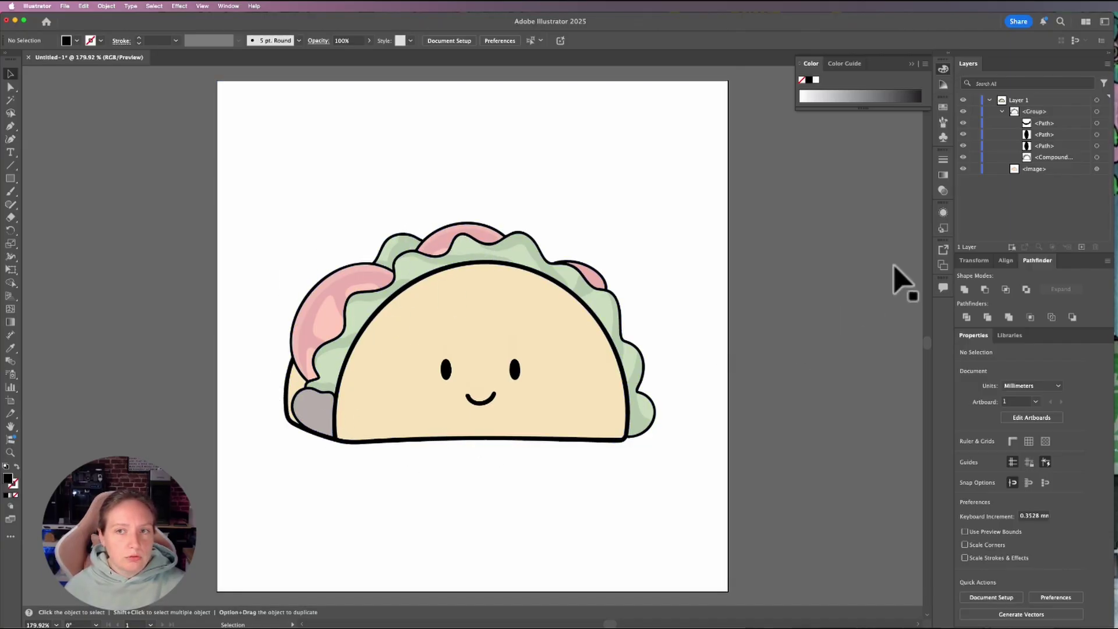
{"action": "left_click", "coordinate": [1097, 112]}
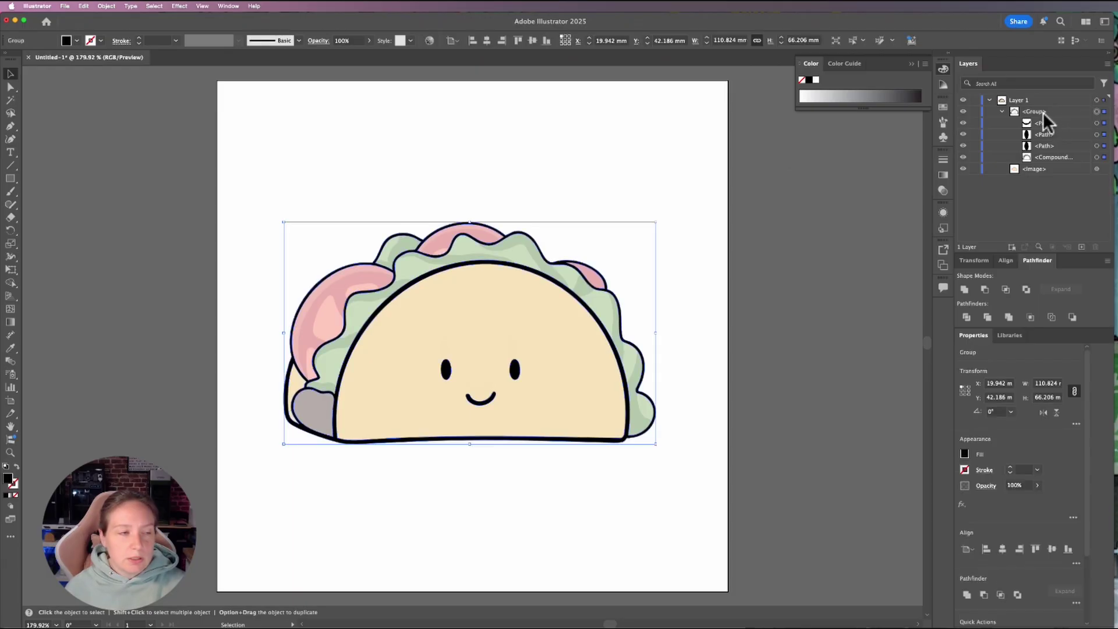
Swap the traced shapes' black fill to outlines and zoom to 400% on the left lettuce.
{"action": "left_click", "coordinate": [15, 465]}
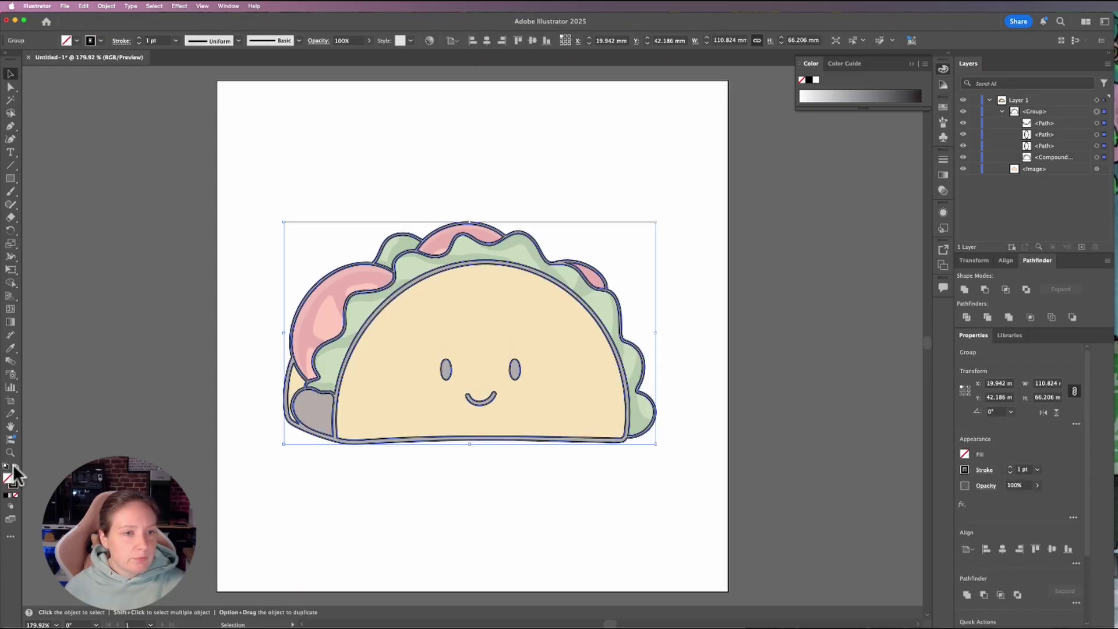
{"action": "left_click", "coordinate": [530, 252]}
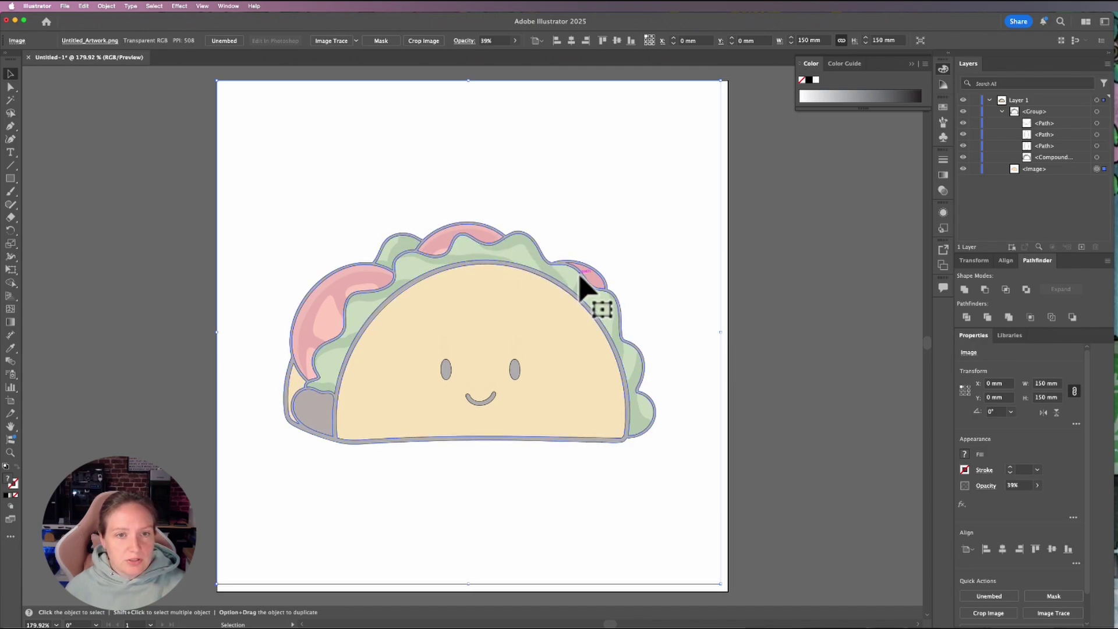
{"action": "key", "text": "z"}
{"action": "left_click", "coordinate": [326, 382]}
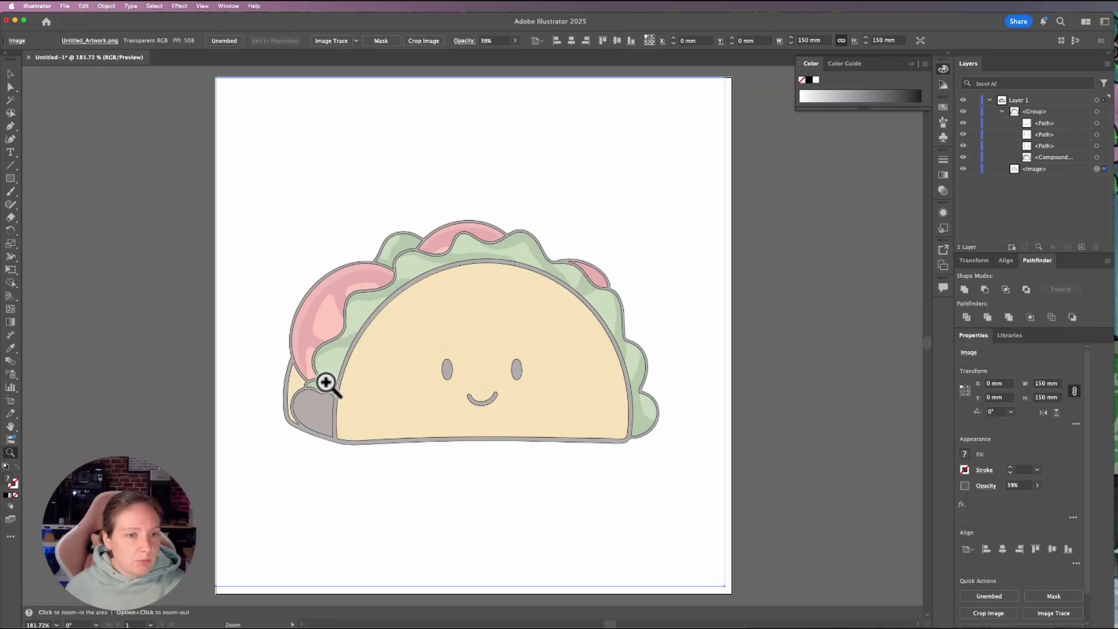
{"action": "left_click_drag", "start_coordinate": [326, 382], "coordinate": [684, 320]}
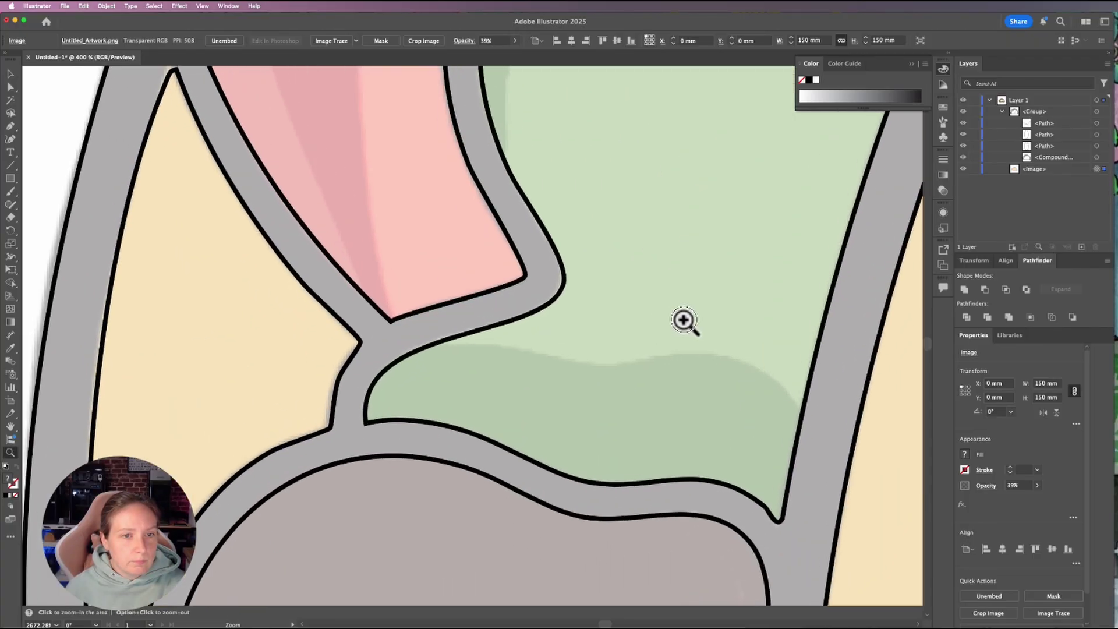
{"action": "left_click_drag", "start_coordinate": [716, 419], "coordinate": [606, 364]}
Draw a Pen path along the lettuce shade boundary from the lettuce edge to the shell outline.
{"action": "left_click", "coordinate": [11, 125]}
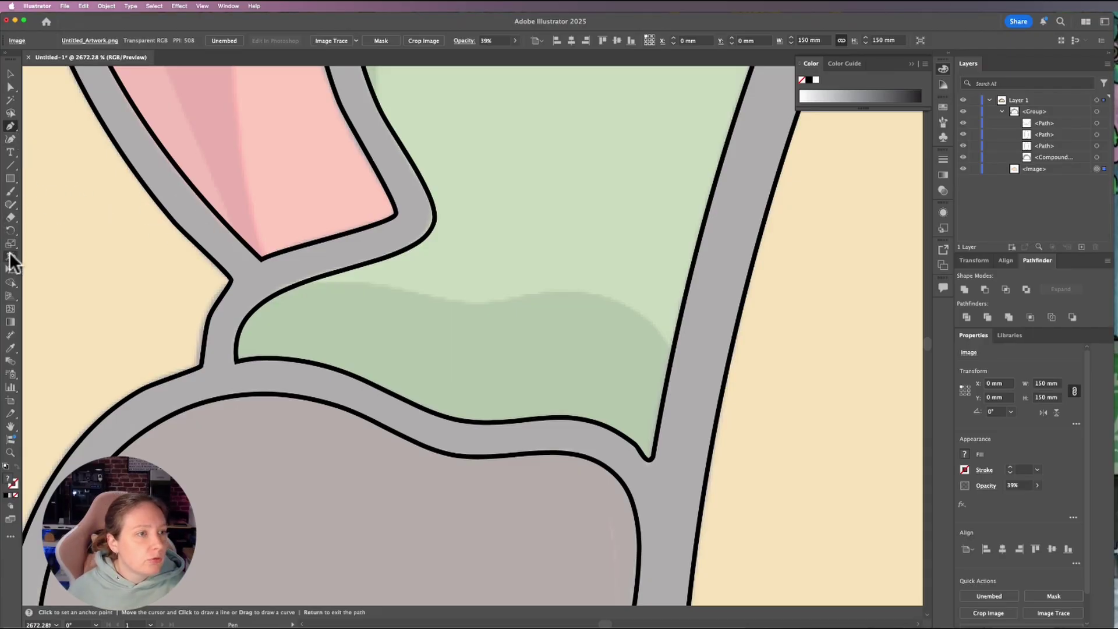
{"action": "left_click", "coordinate": [311, 280]}
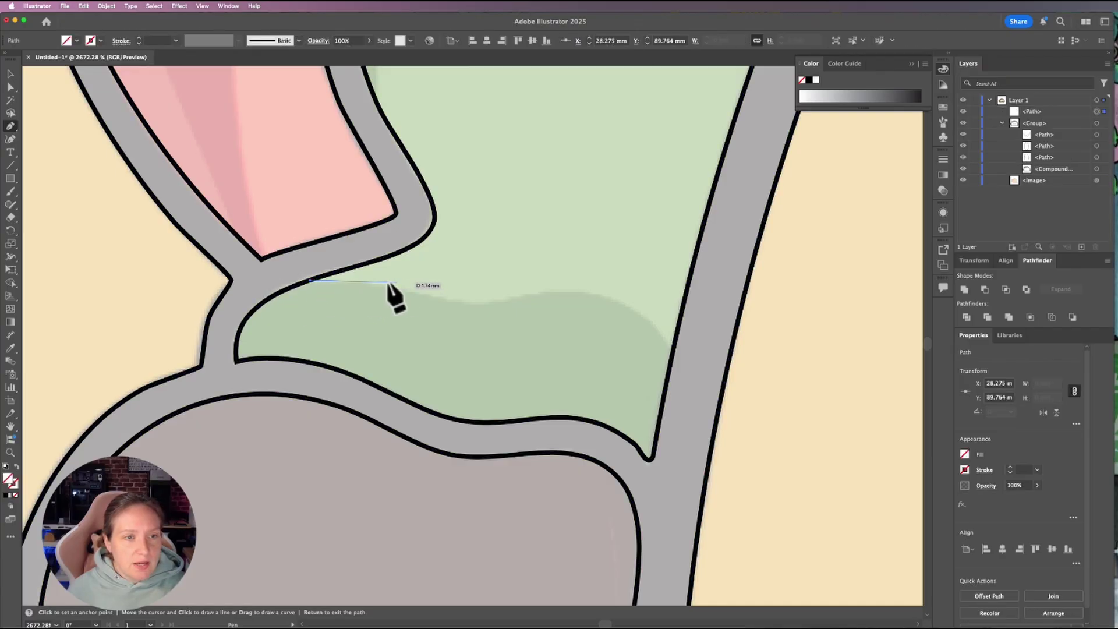
{"action": "left_click_drag", "start_coordinate": [479, 304], "coordinate": [519, 303]}
{"action": "left_click_drag", "start_coordinate": [590, 293], "coordinate": [630, 301]}
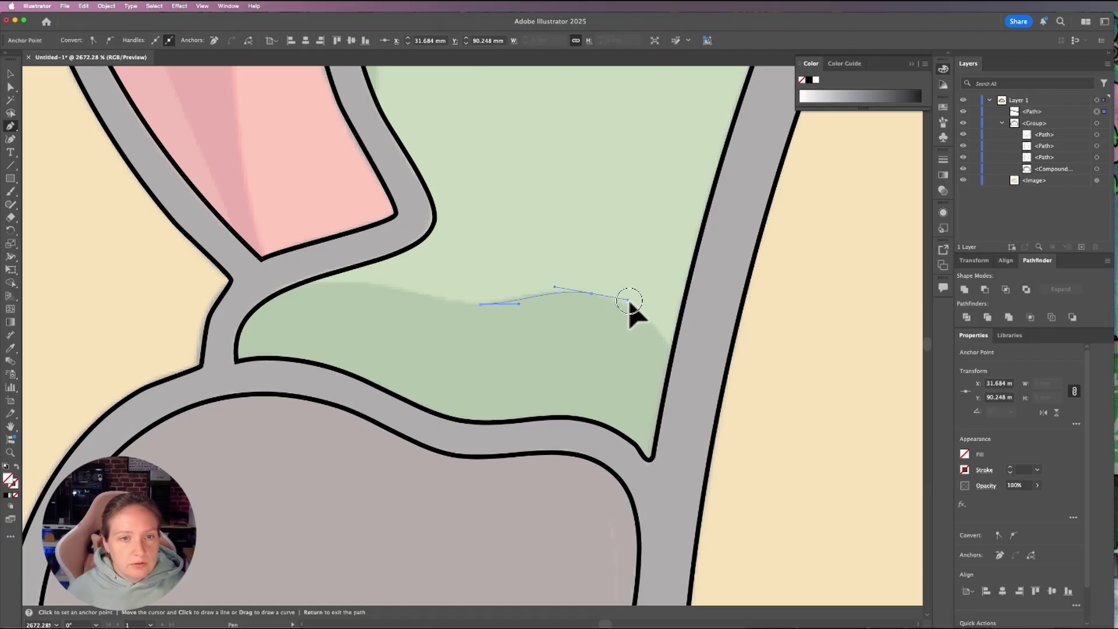
{"action": "left_click", "coordinate": [674, 353]}
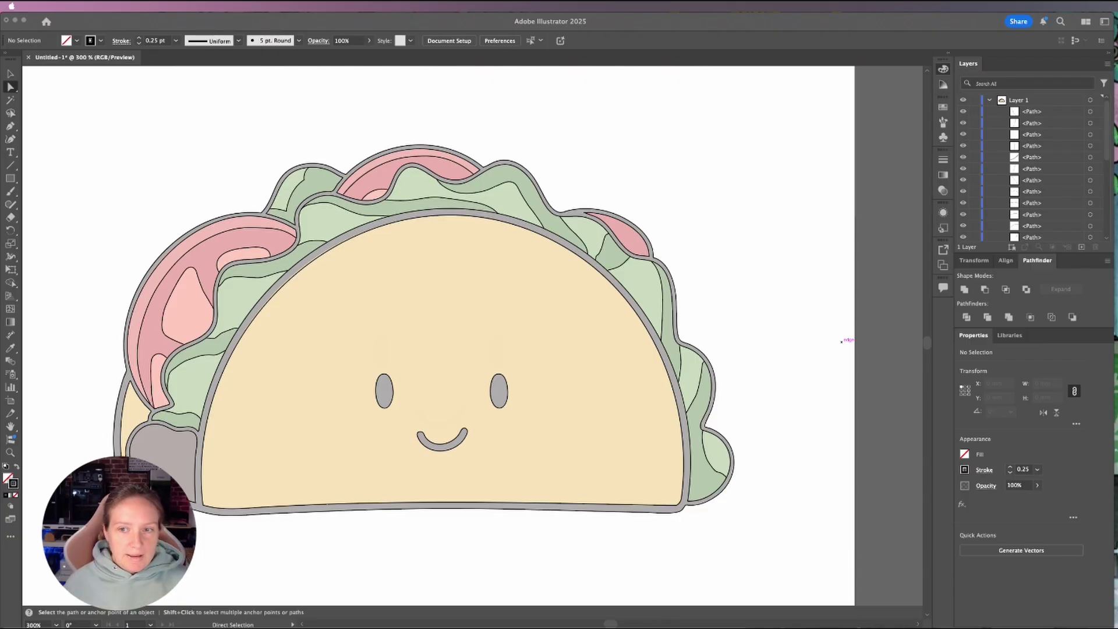
Select all the taco artwork and combine it into one compound path.
{"action": "scroll", "coordinate": [841, 341], "scroll_direction": "up", "scroll_amount": 1}
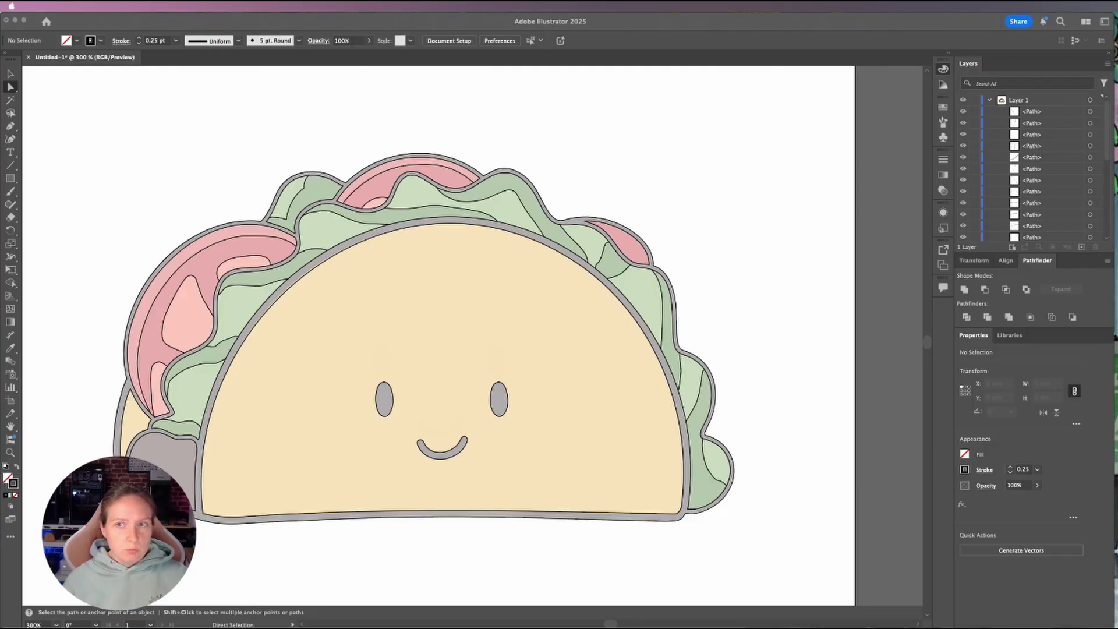
{"action": "key", "text": "v"}
{"action": "key", "text": "super+a"}
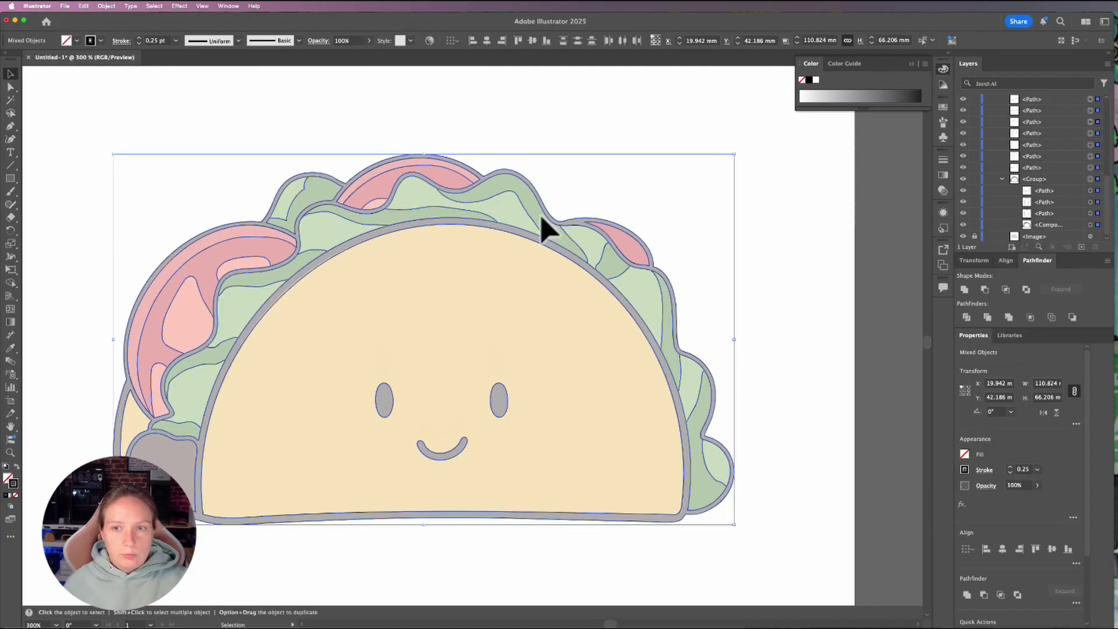
{"action": "scroll", "coordinate": [542, 225], "scroll_direction": "up", "scroll_amount": 2}
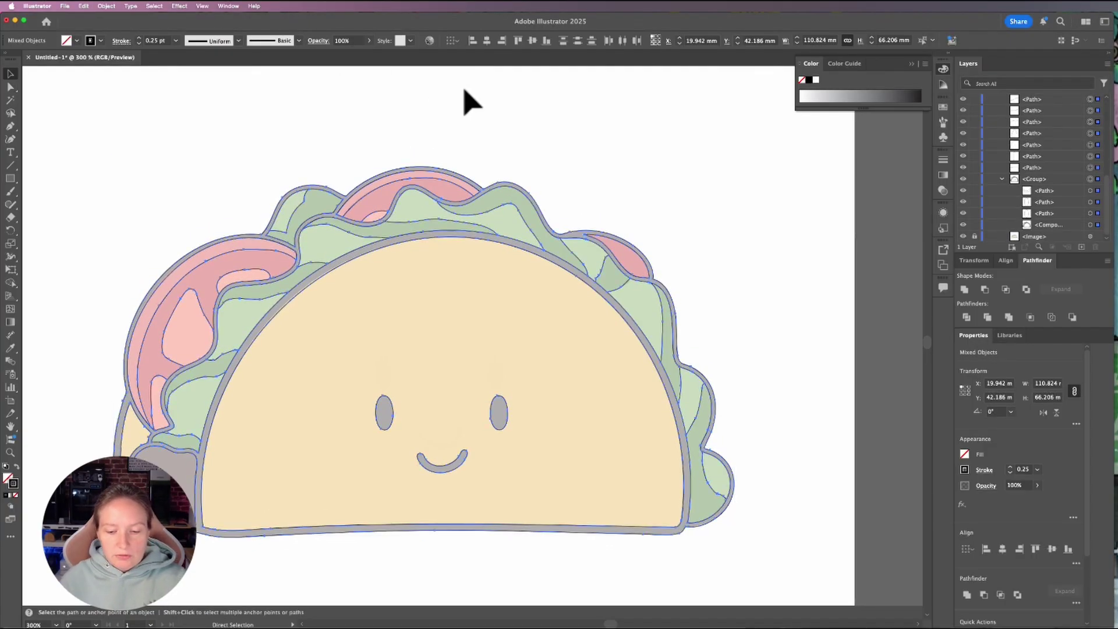
{"action": "key", "text": "super+8"}
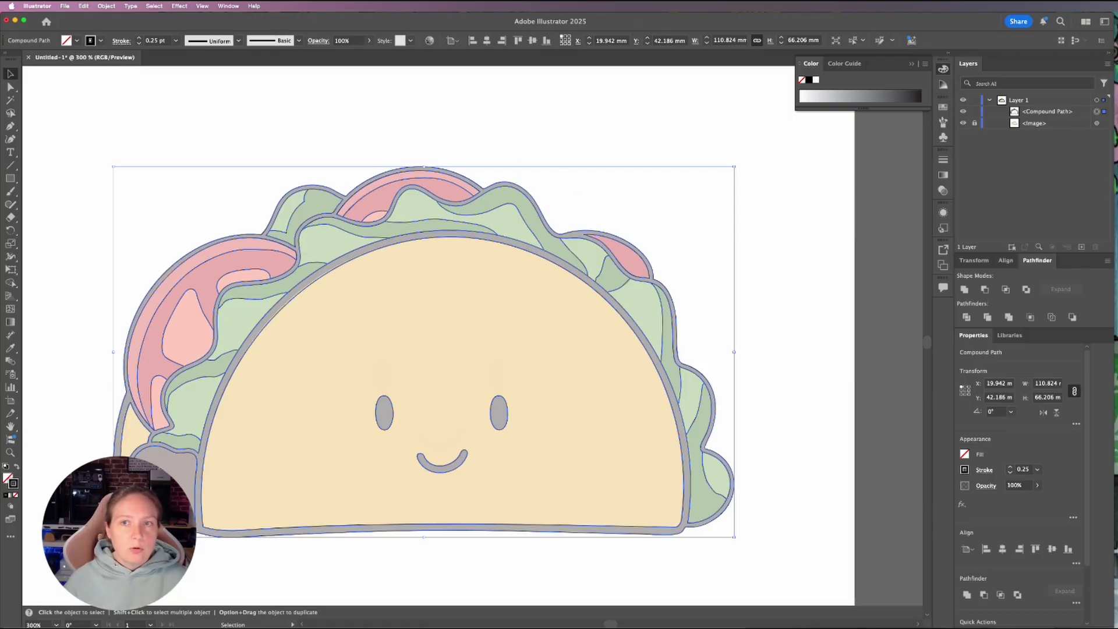
{"action": "left_click", "coordinate": [963, 123]}
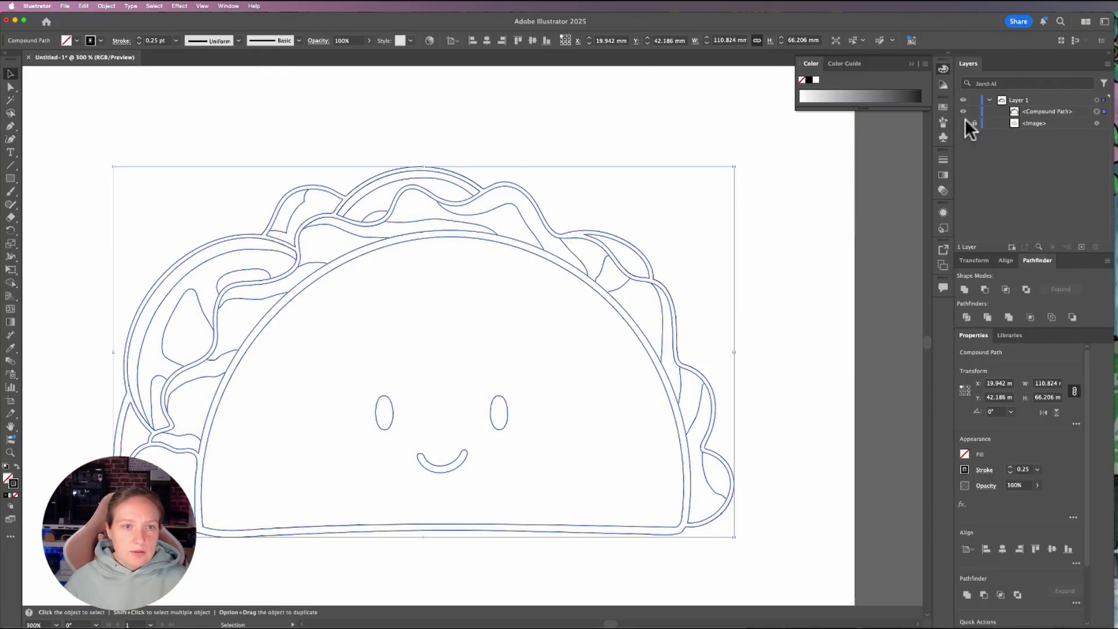
{"action": "left_click", "coordinate": [790, 379]}
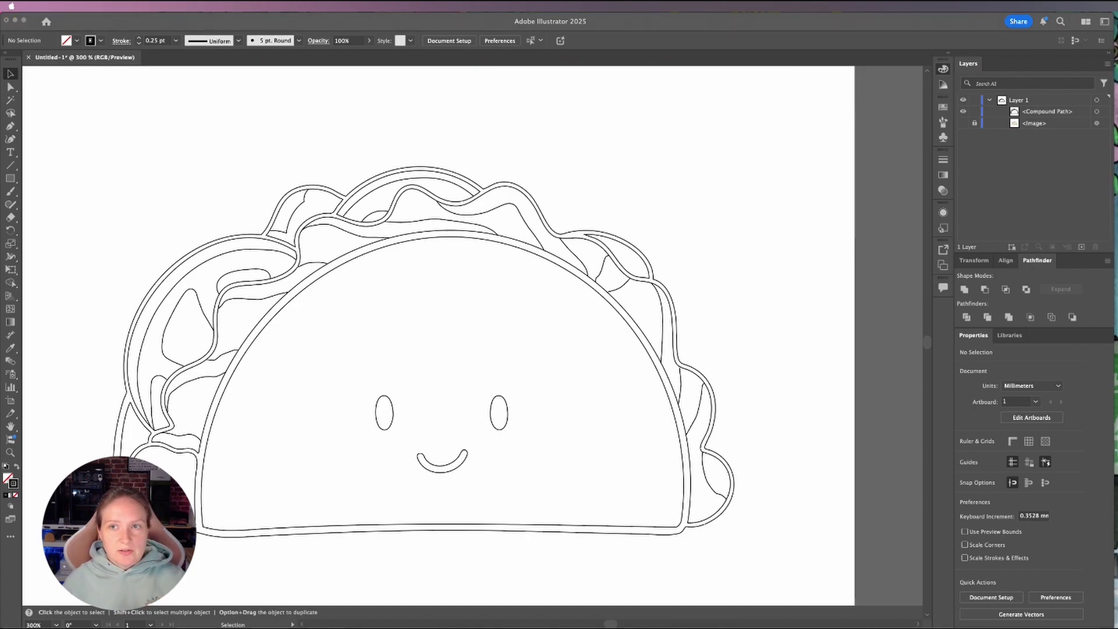
Unlock and delete the coloured taco image layer, then select the outline compound path.
{"action": "left_click", "coordinate": [974, 123]}
{"action": "left_click", "coordinate": [963, 122]}
{"action": "left_click", "coordinate": [1045, 123]}
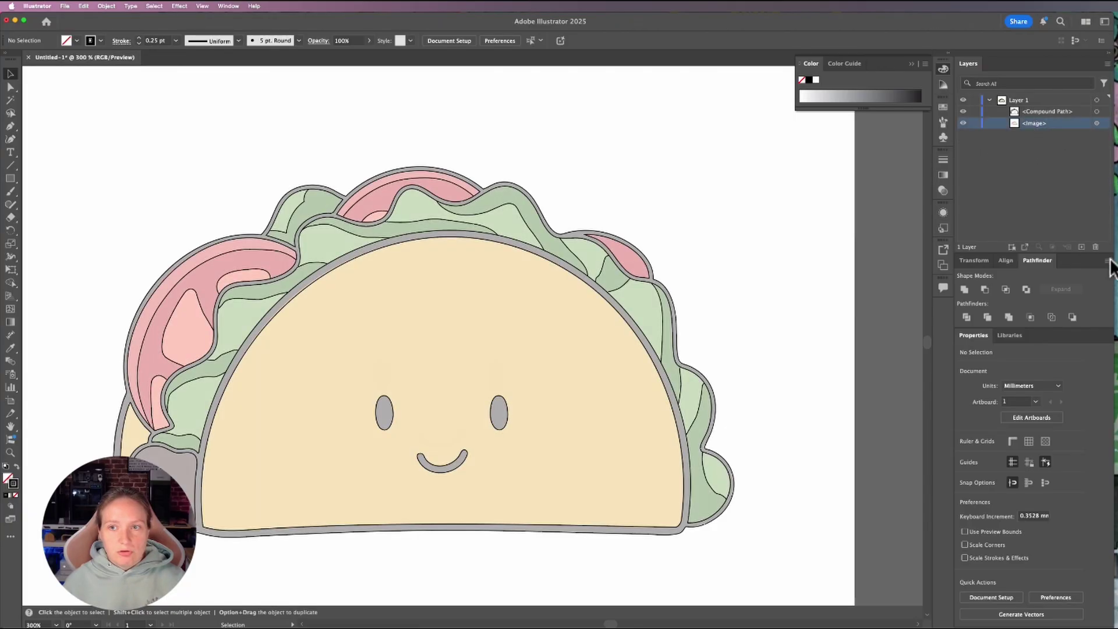
{"action": "left_click", "coordinate": [1095, 247]}
{"action": "left_click", "coordinate": [1073, 111]}
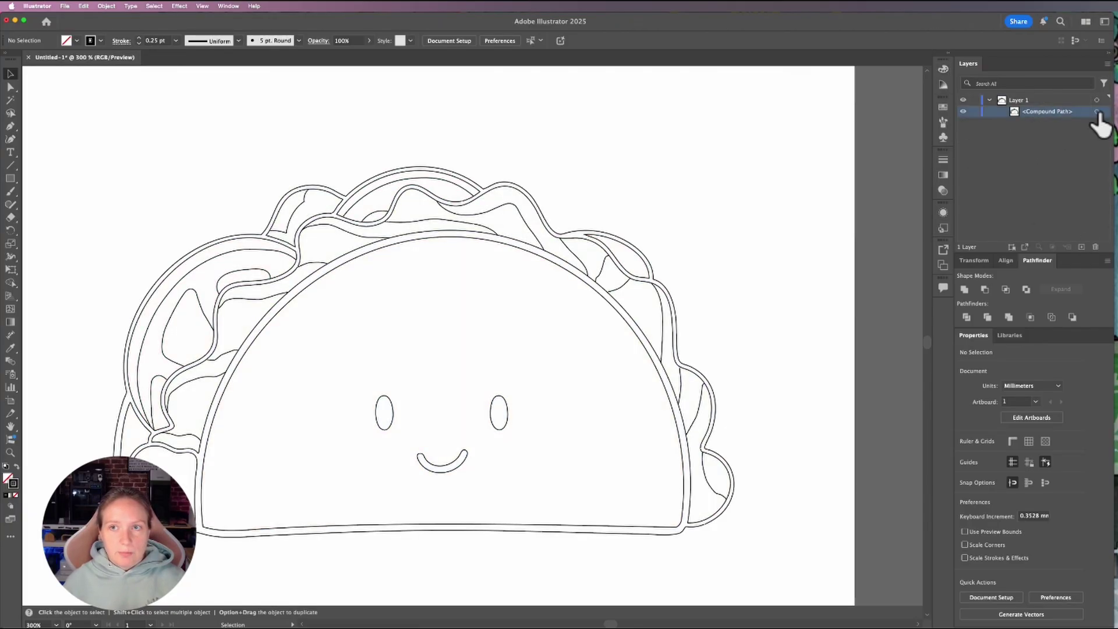
{"action": "left_click", "coordinate": [1097, 112]}
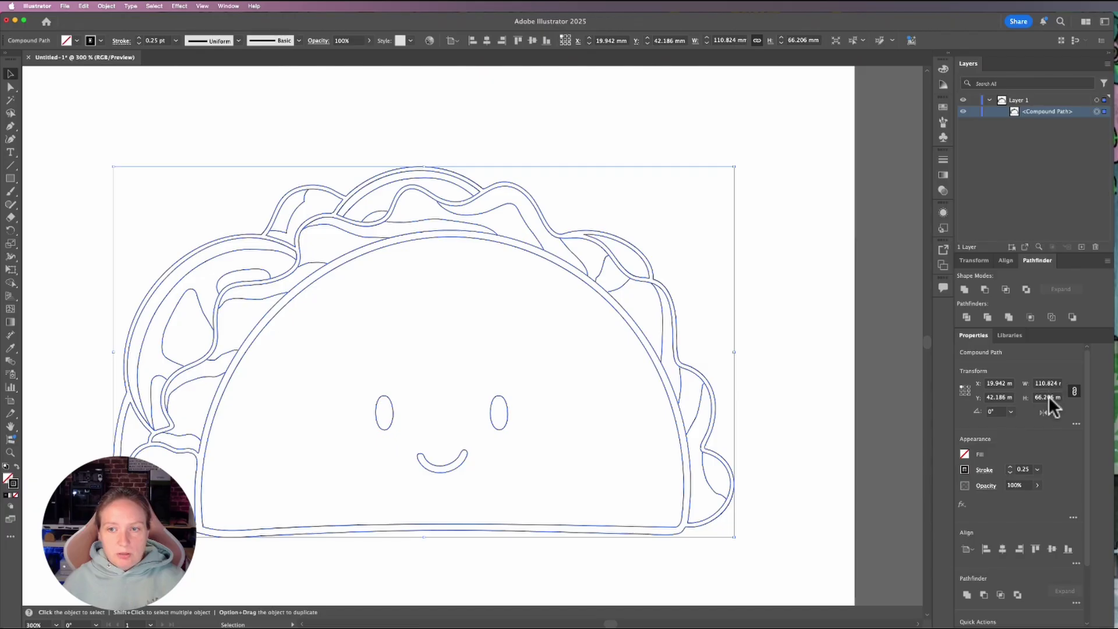
Enter a new width in Transform W, scaling the taco outlines to 50.8 × 30.348 mm.
{"action": "left_click", "coordinate": [1048, 383]}
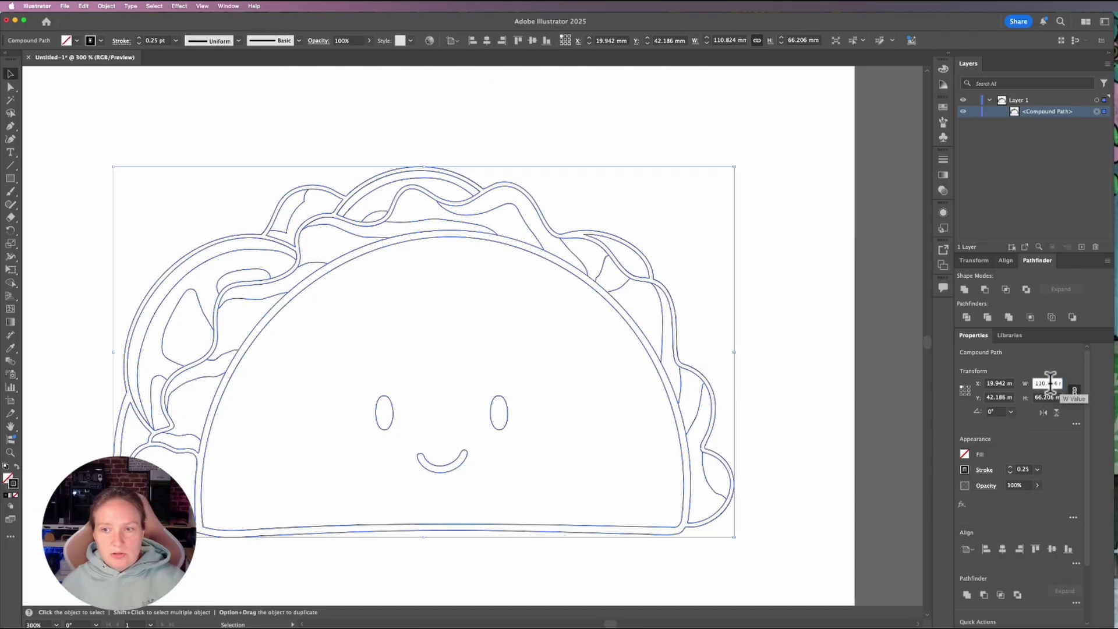
{"action": "type", "text": "54mm"}
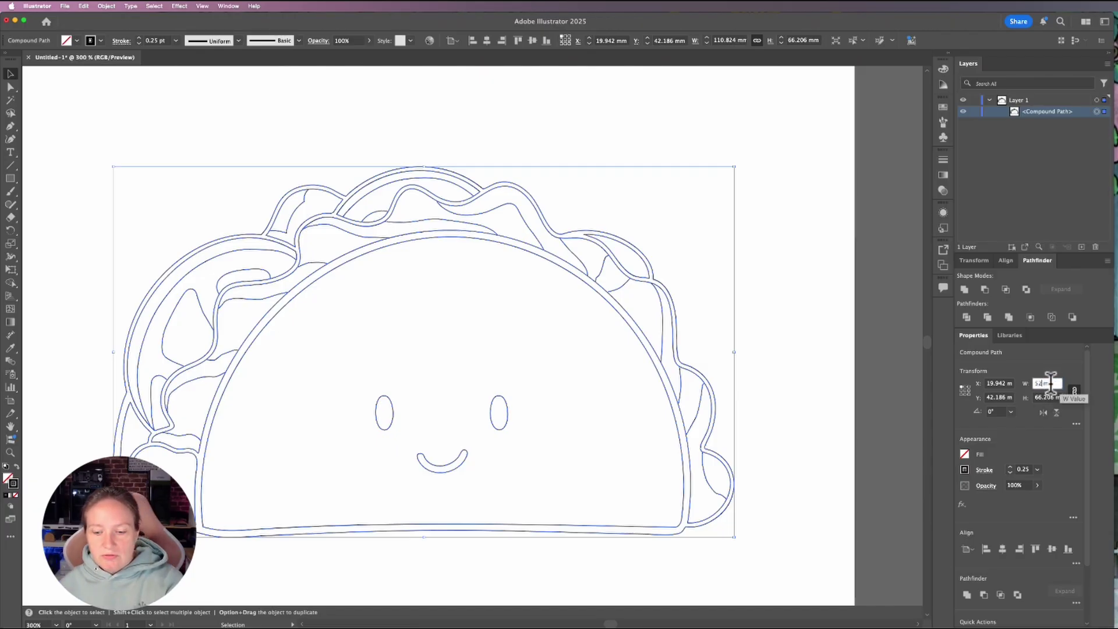
{"action": "key", "text": "Return"}
{"action": "key", "text": "super+r"}
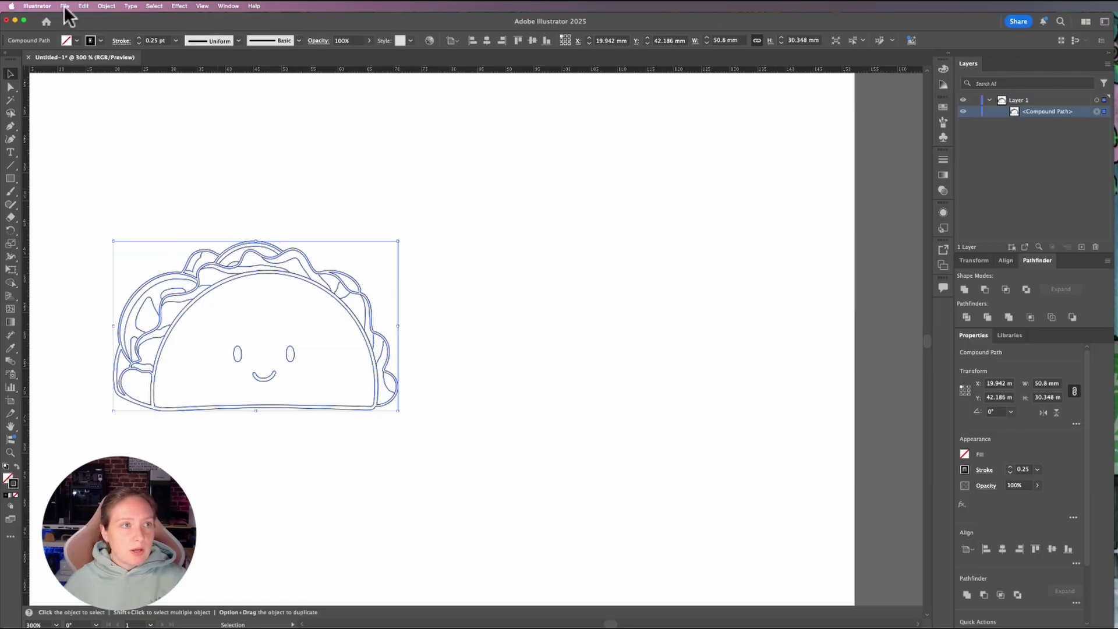
Export the outlines as AutoCAD DXF, overwriting Taco.Pin.dxf with the default settings.
{"action": "left_click", "coordinate": [65, 7]}
{"action": "left_click", "coordinate": [180, 219]}
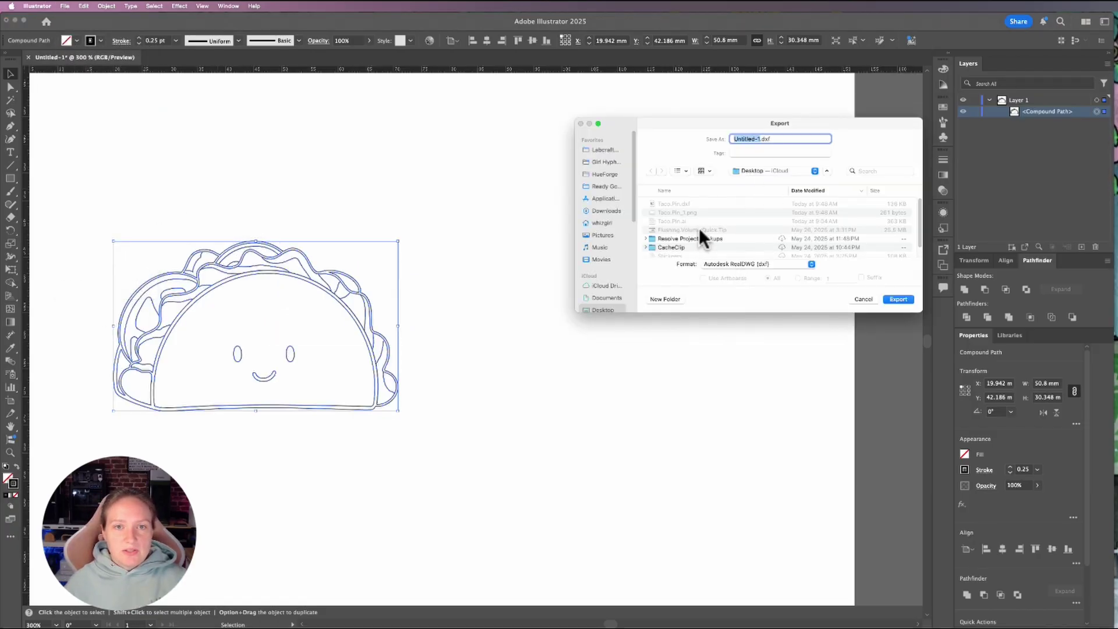
{"action": "left_click", "coordinate": [691, 205]}
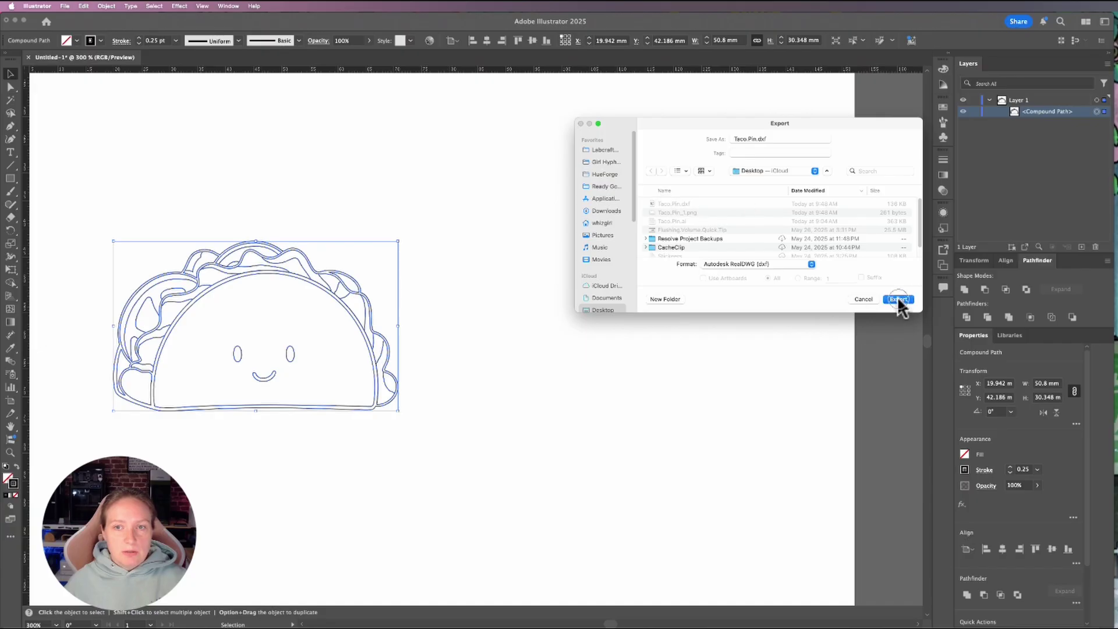
{"action": "left_click", "coordinate": [787, 252]}
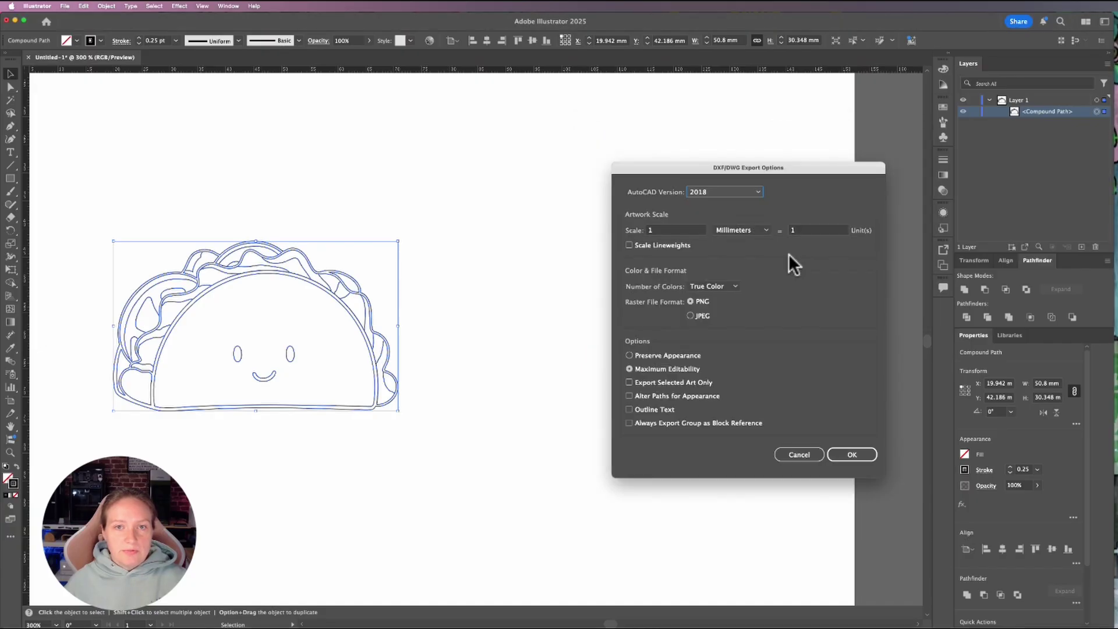
{"action": "left_click", "coordinate": [851, 454]}
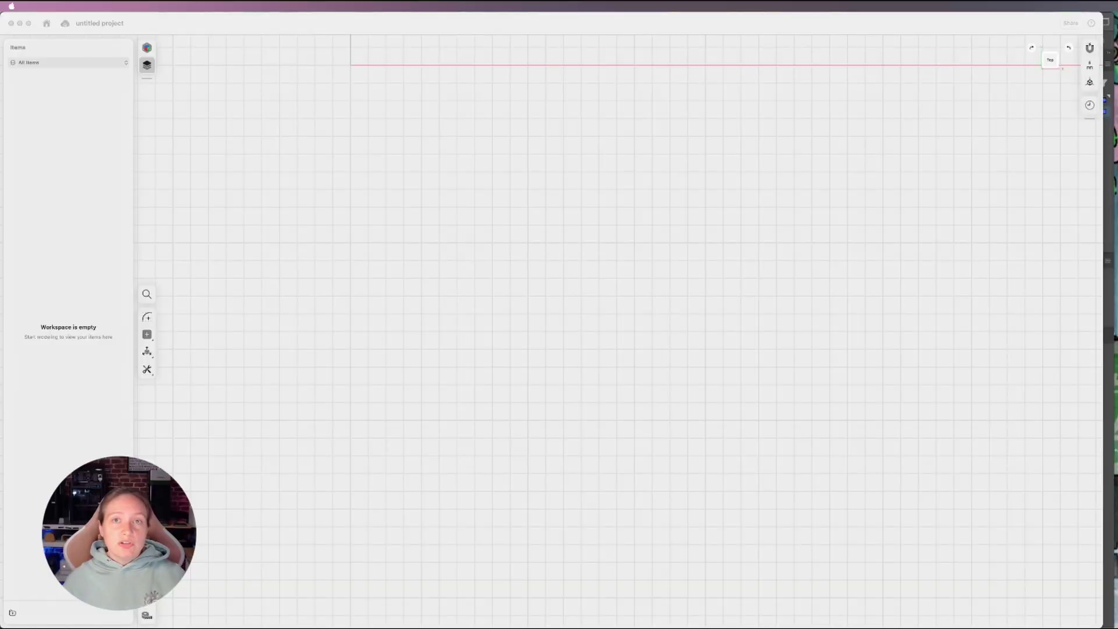
Import Taco.Pin.dxf into the untitled Shapr3D project via Add > File and confirm it.
{"action": "left_click", "coordinate": [308, 26]}
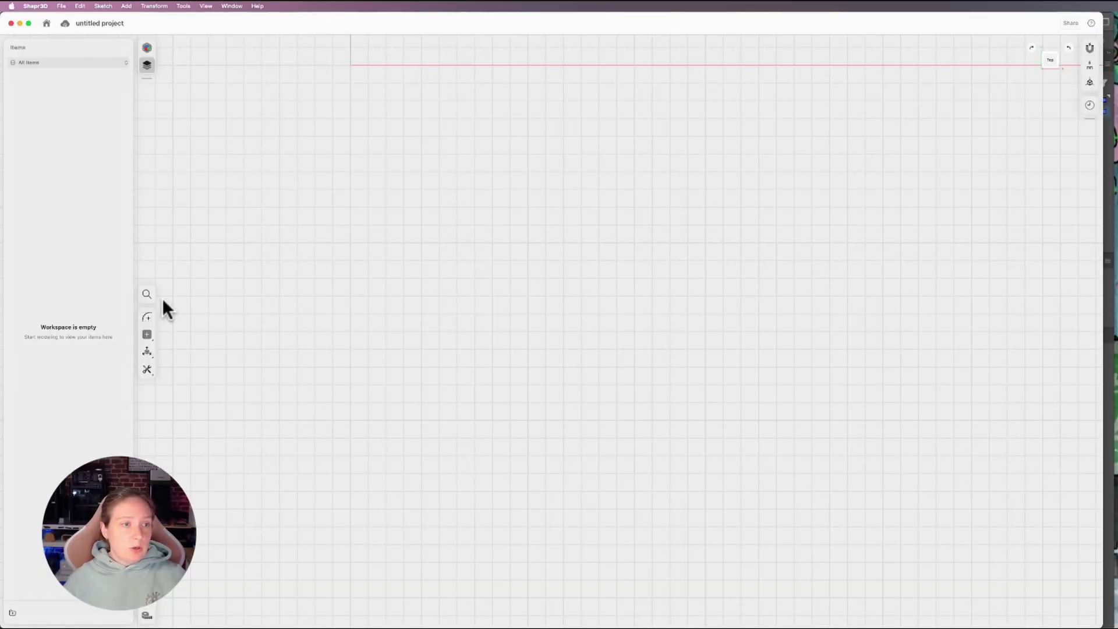
{"action": "left_click", "coordinate": [146, 334]}
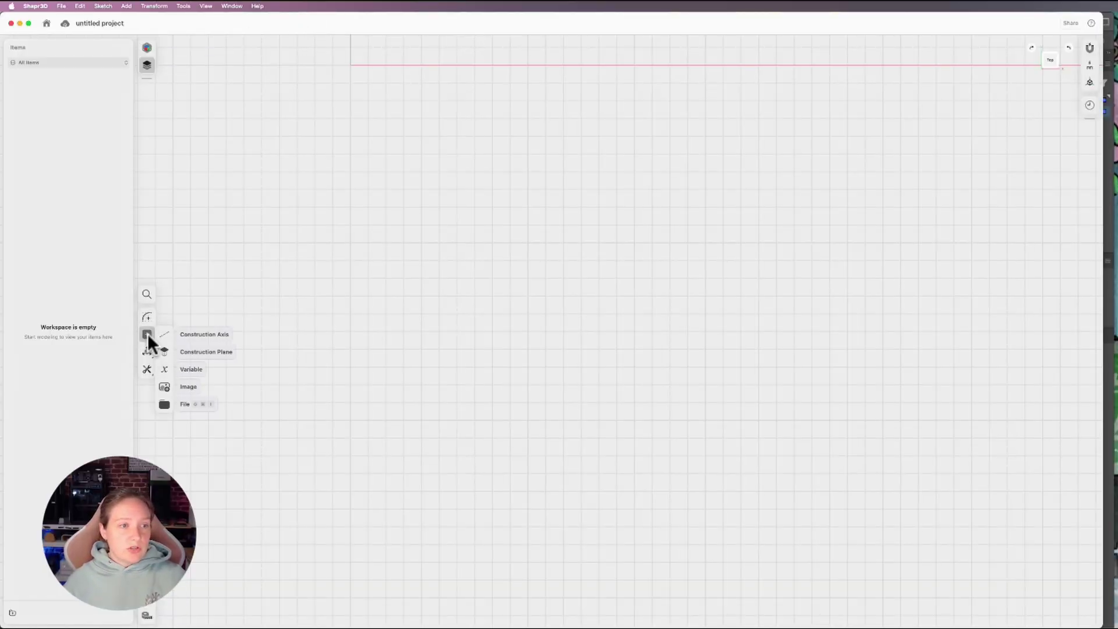
{"action": "left_click", "coordinate": [164, 404]}
{"action": "left_click", "coordinate": [472, 277]}
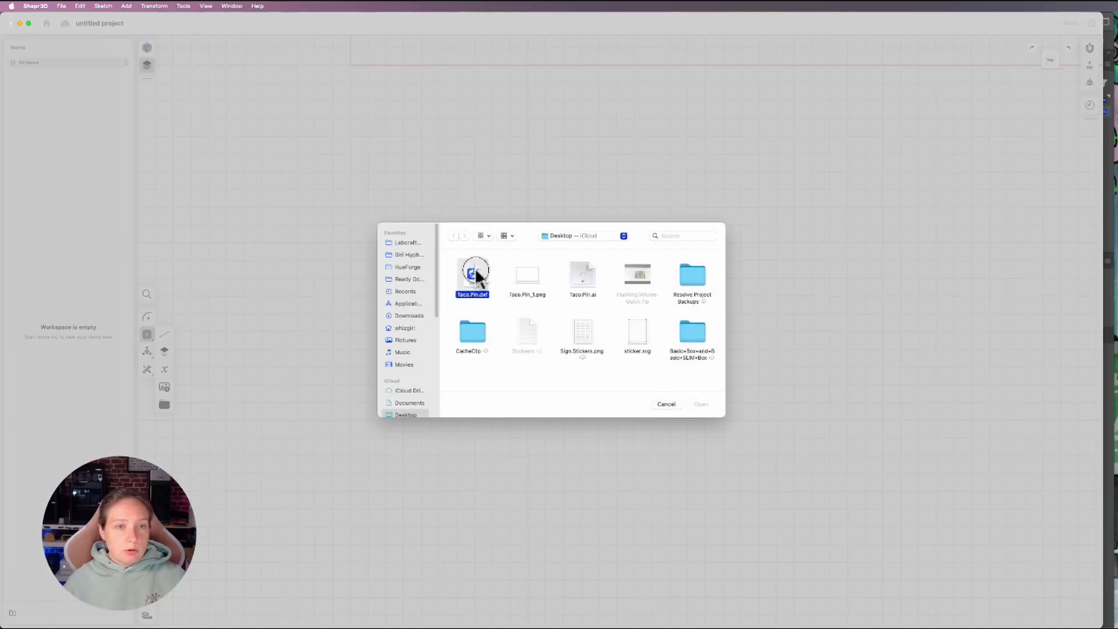
{"action": "left_click", "coordinate": [703, 404]}
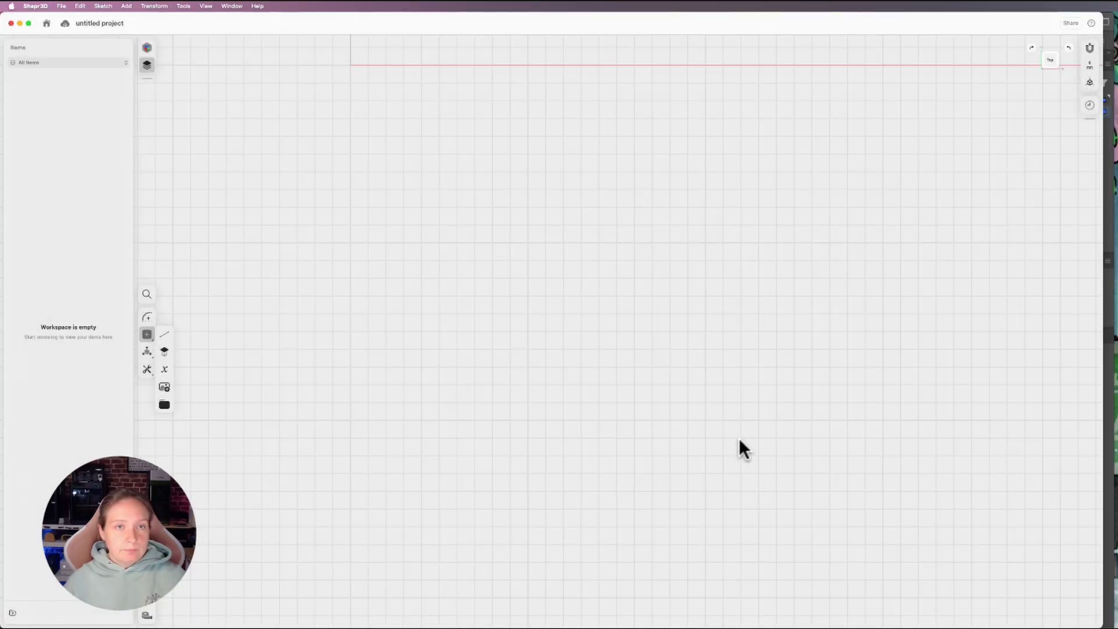
{"action": "scroll", "coordinate": [651, 230], "scroll_direction": "down", "scroll_amount": 5}
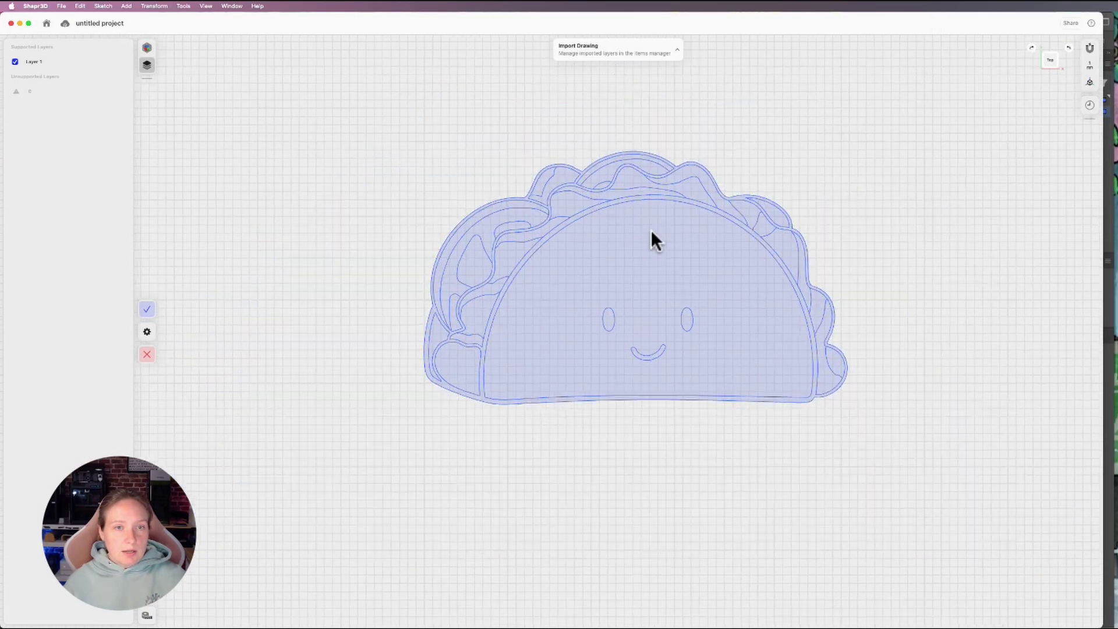
{"action": "scroll", "coordinate": [650, 229], "scroll_direction": "down", "scroll_amount": 5}
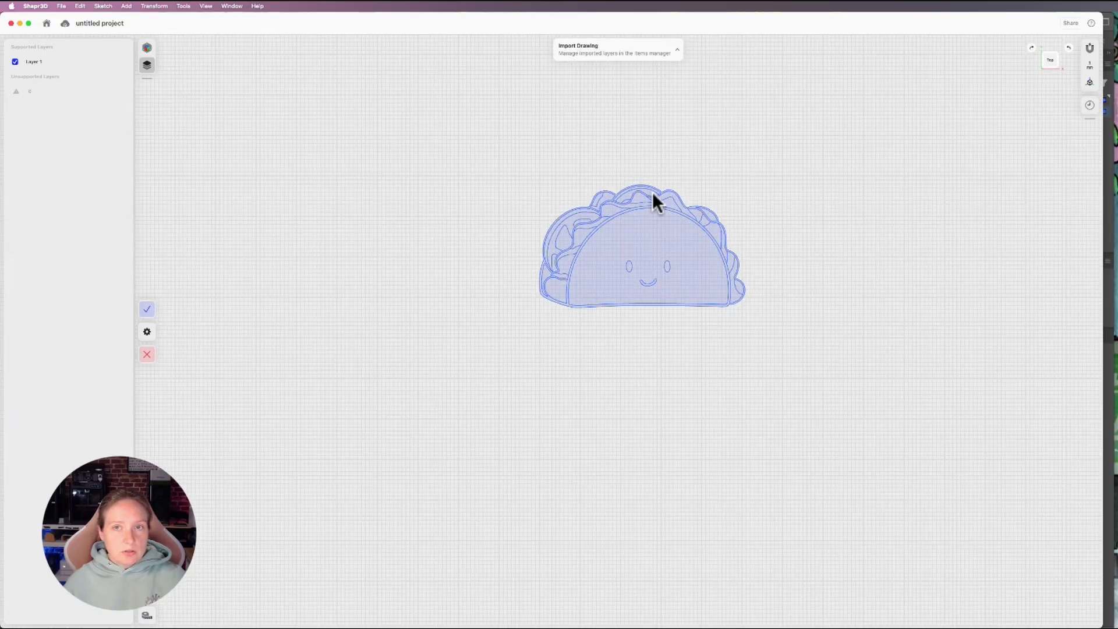
{"action": "scroll", "coordinate": [652, 191], "scroll_direction": "up", "scroll_amount": 5}
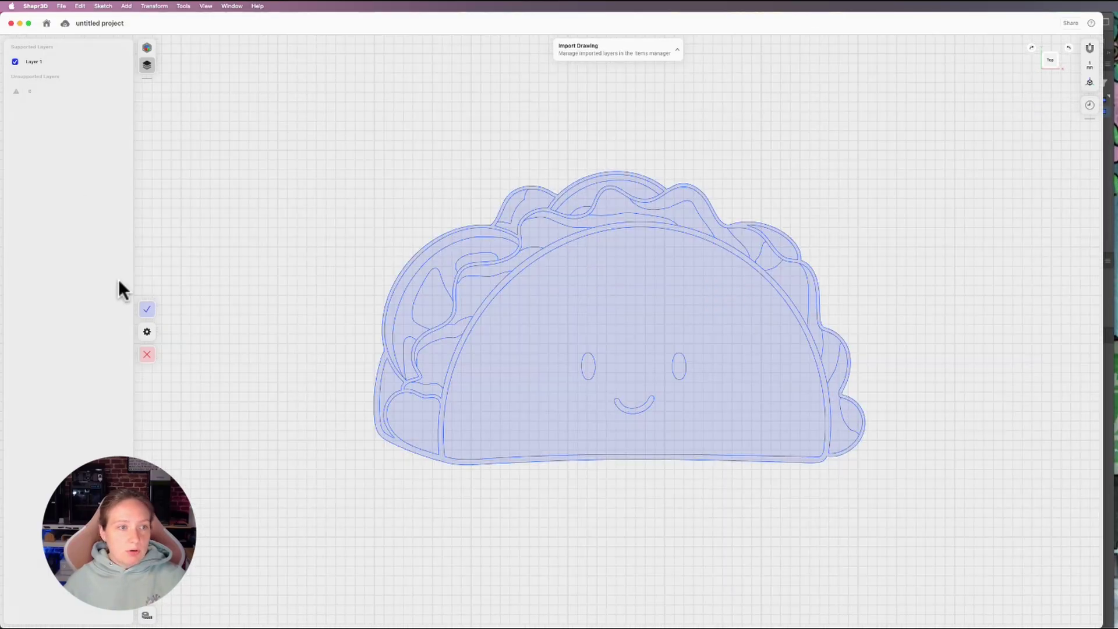
{"action": "left_click", "coordinate": [147, 309]}
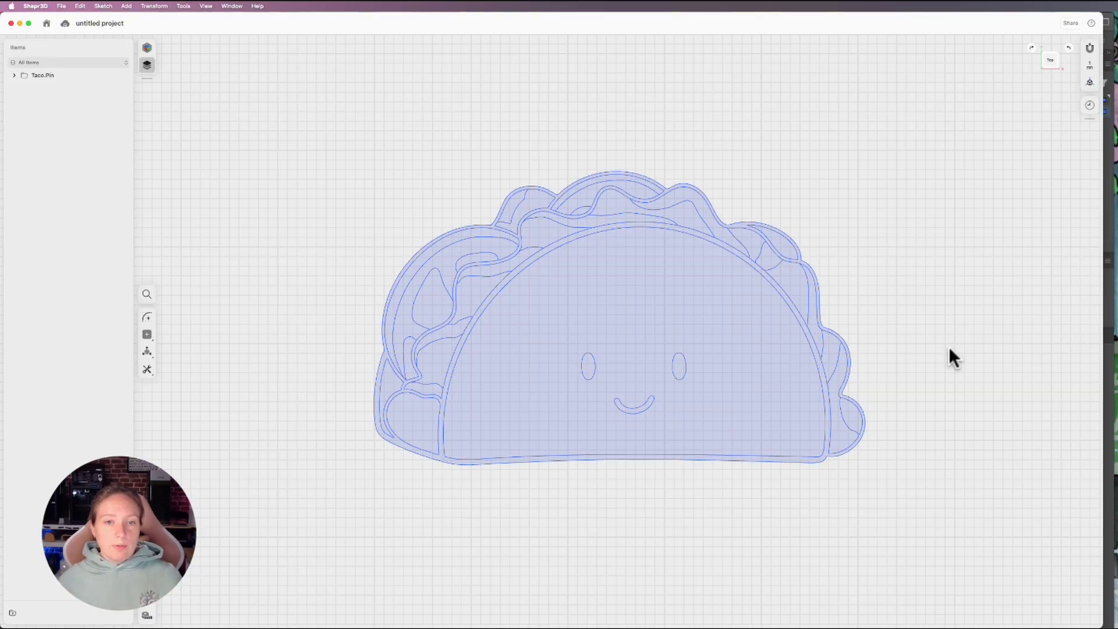
Extrude the taco's outer rim face 2 mm.
{"action": "left_click", "coordinate": [450, 221]}
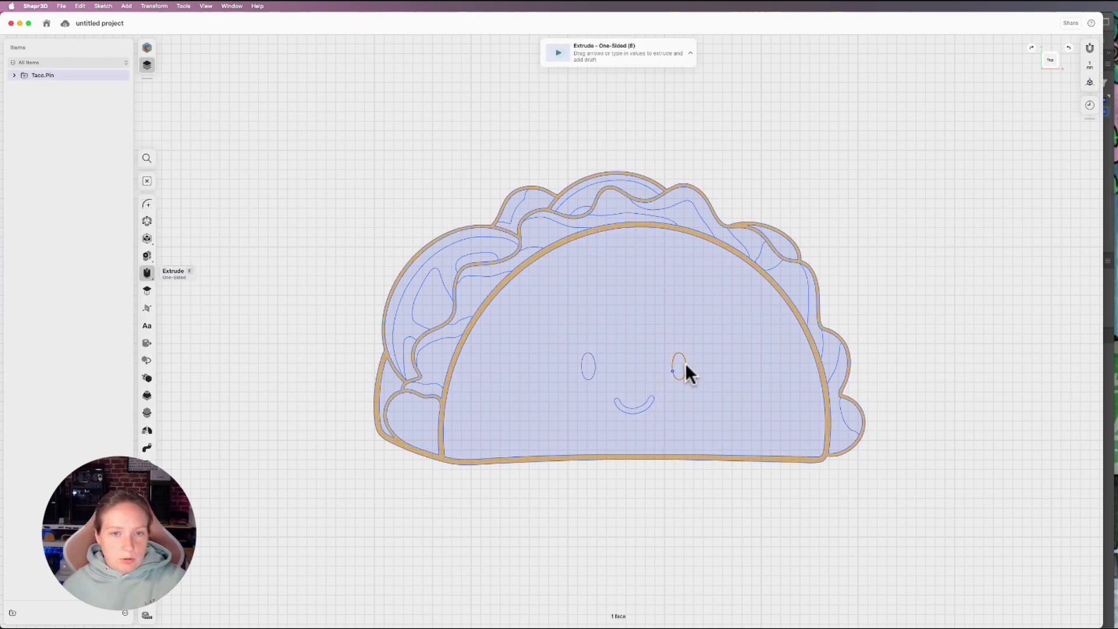
{"action": "left_click_drag", "start_coordinate": [1050, 60], "coordinate": [993, 35]}
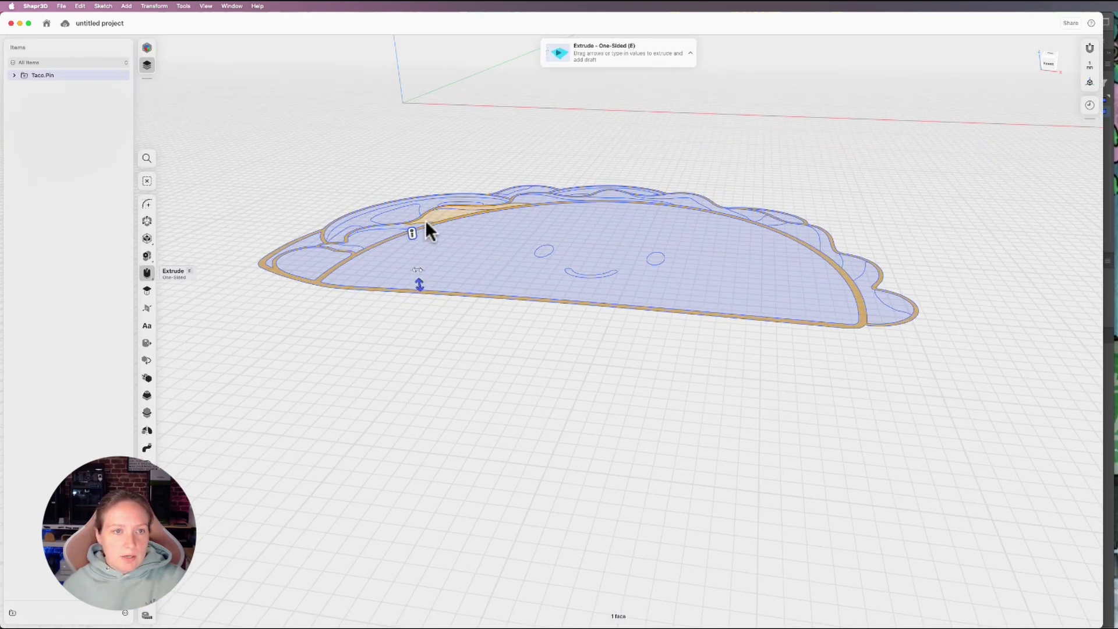
{"action": "left_click", "coordinate": [412, 233]}
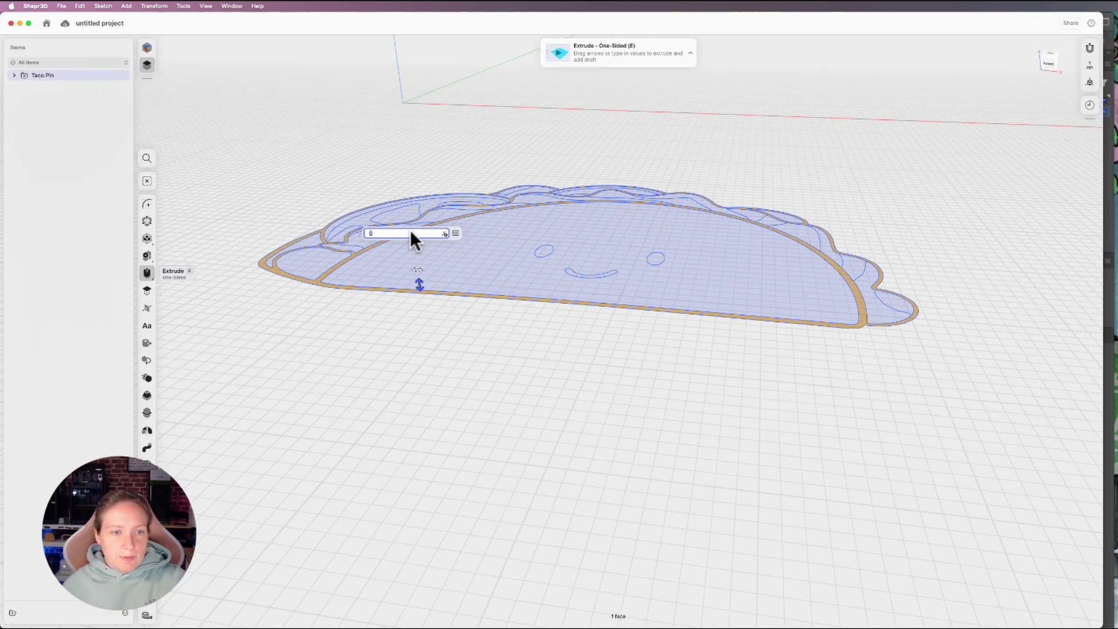
{"action": "type", "text": "2"}
{"action": "key", "text": "Return"}
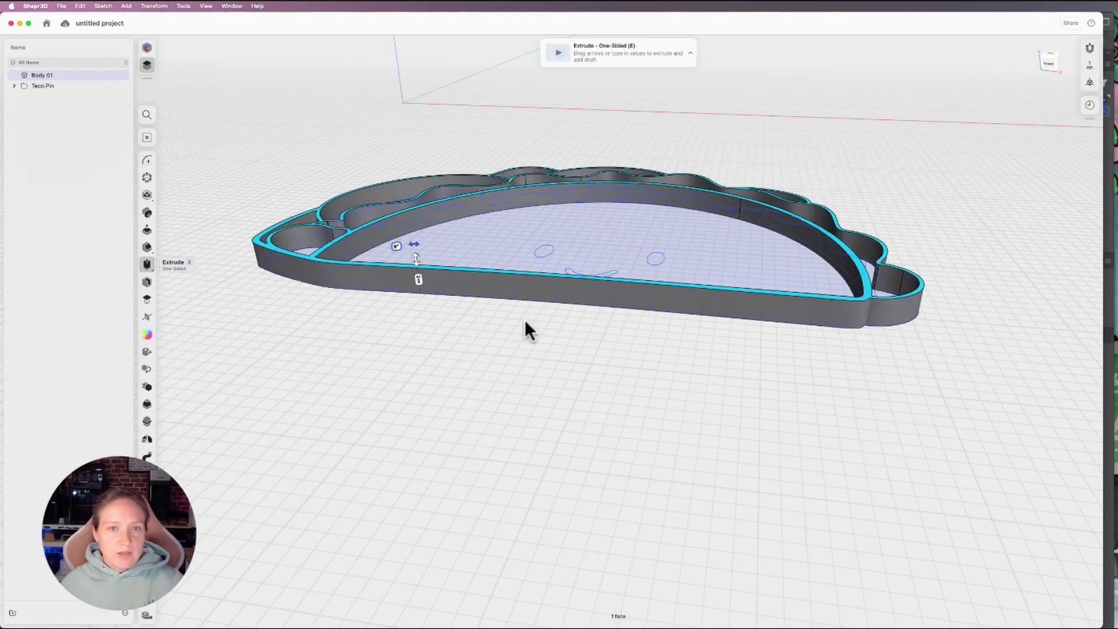
{"action": "left_click", "coordinate": [672, 353]}
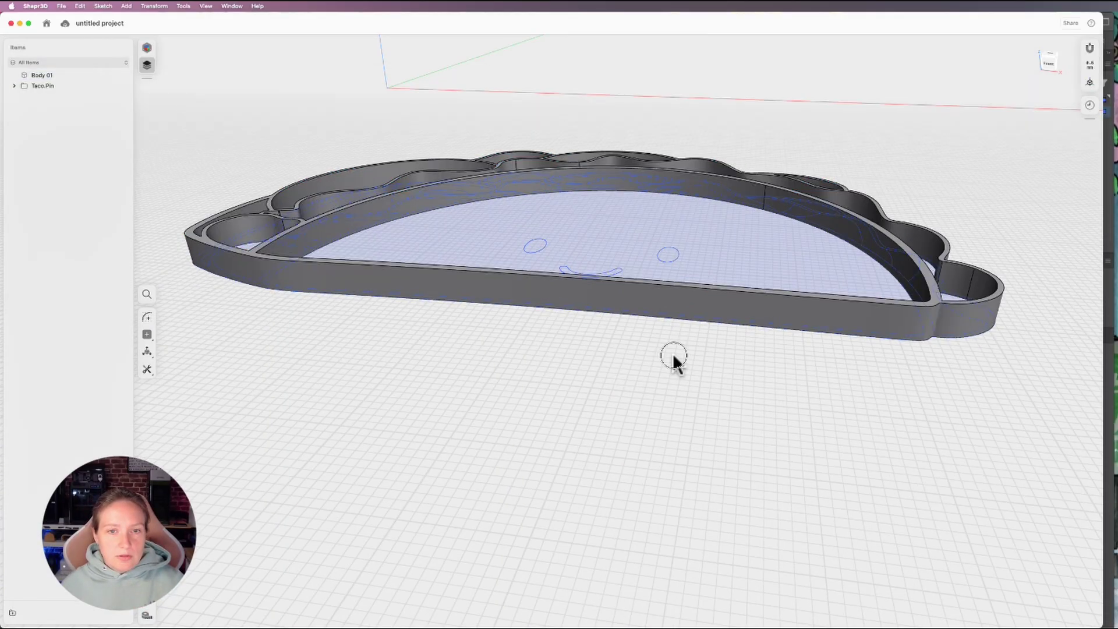
Extrude the taco's inner shell face 1.5 mm.
{"action": "left_click", "coordinate": [1050, 57]}
{"action": "left_click", "coordinate": [674, 140]}
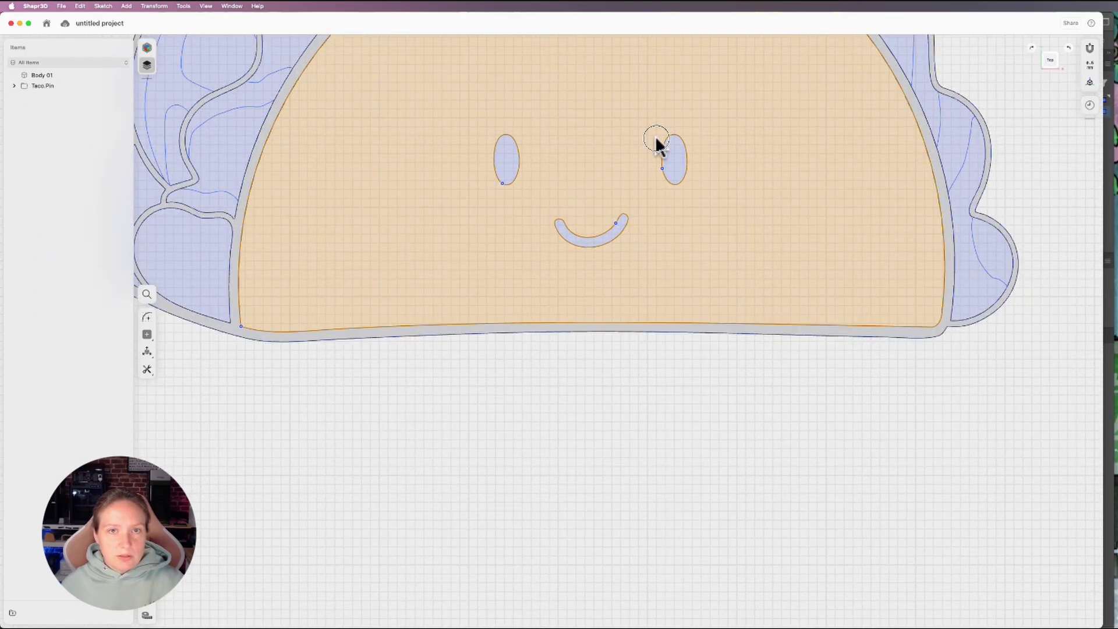
{"action": "right_click_drag", "start_coordinate": [661, 150], "coordinate": [794, 328]}
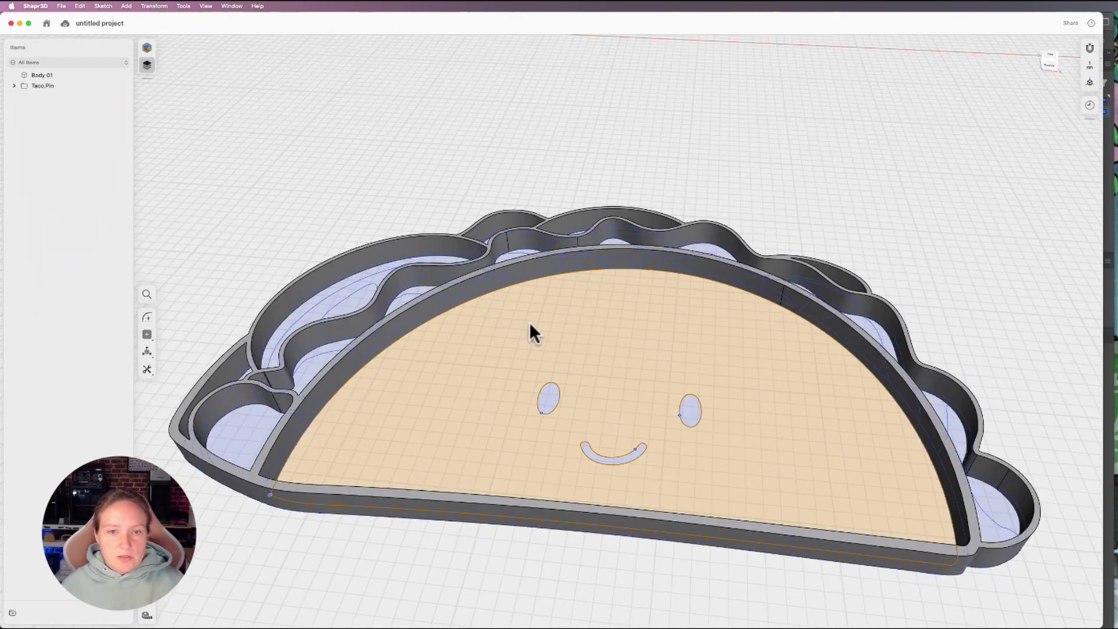
{"action": "left_click", "coordinate": [703, 338]}
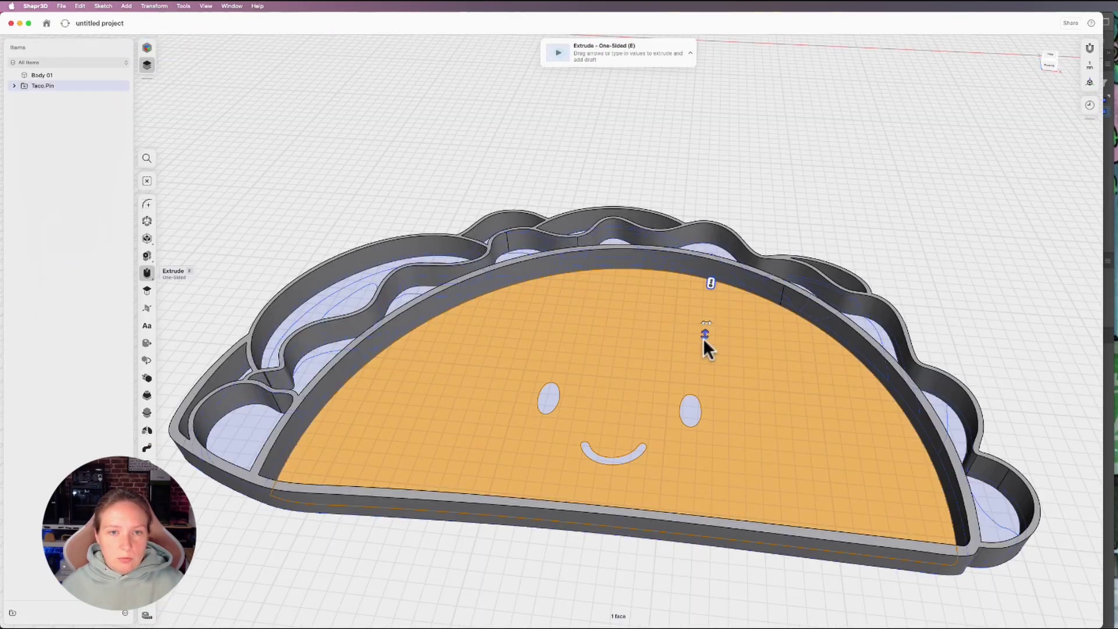
{"action": "left_click", "coordinate": [710, 282]}
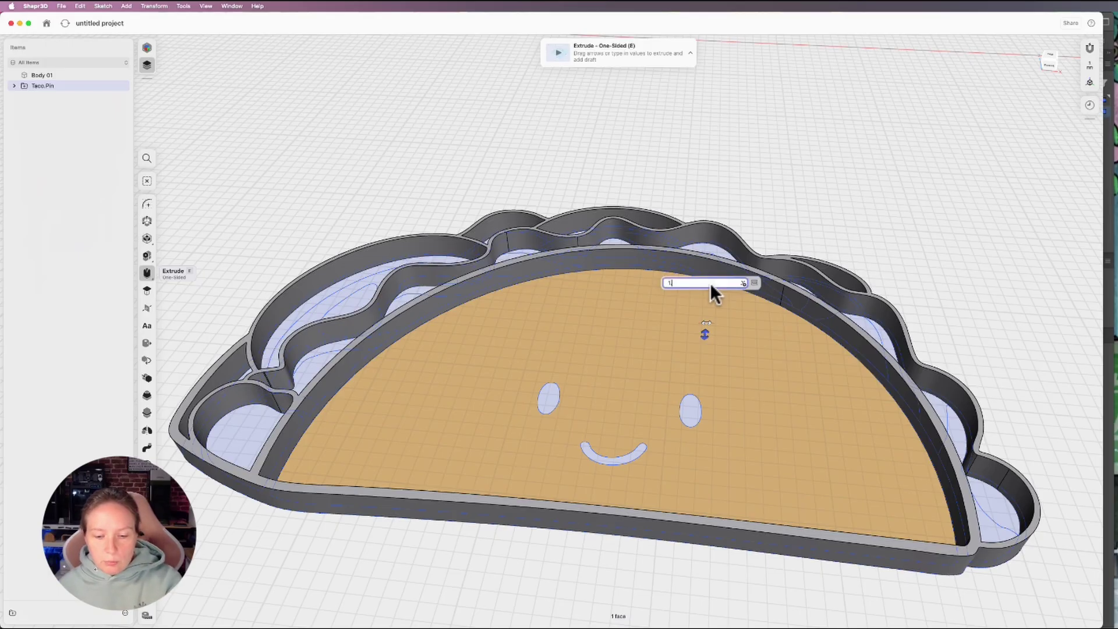
{"action": "type", "text": "1.5"}
{"action": "key", "text": "Return"}
Raise both eyes and the smile together by 1.7 mm.
{"action": "left_click", "coordinate": [691, 397]}
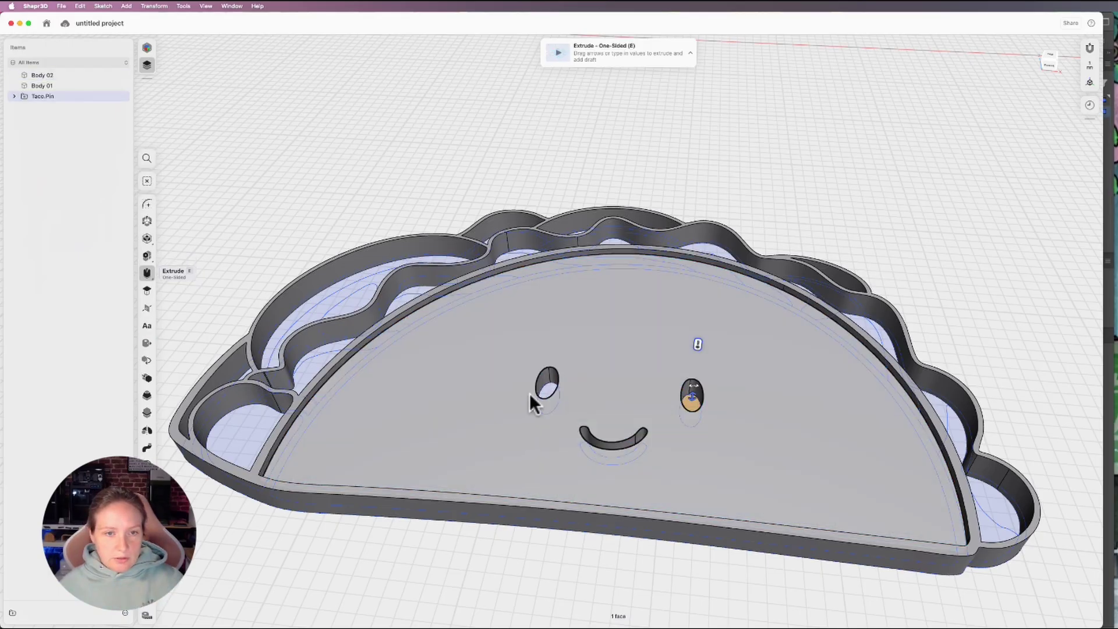
{"action": "left_click", "coordinate": [545, 386]}
{"action": "left_click", "coordinate": [1048, 61]}
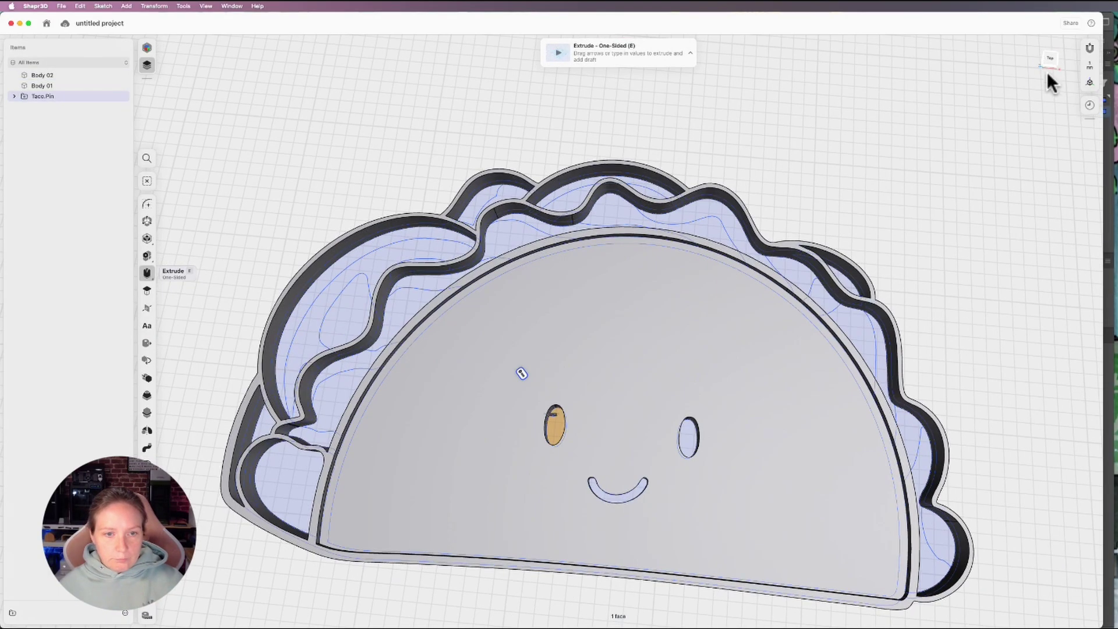
{"action": "left_click", "coordinate": [688, 428]}
{"action": "left_click", "coordinate": [622, 495]}
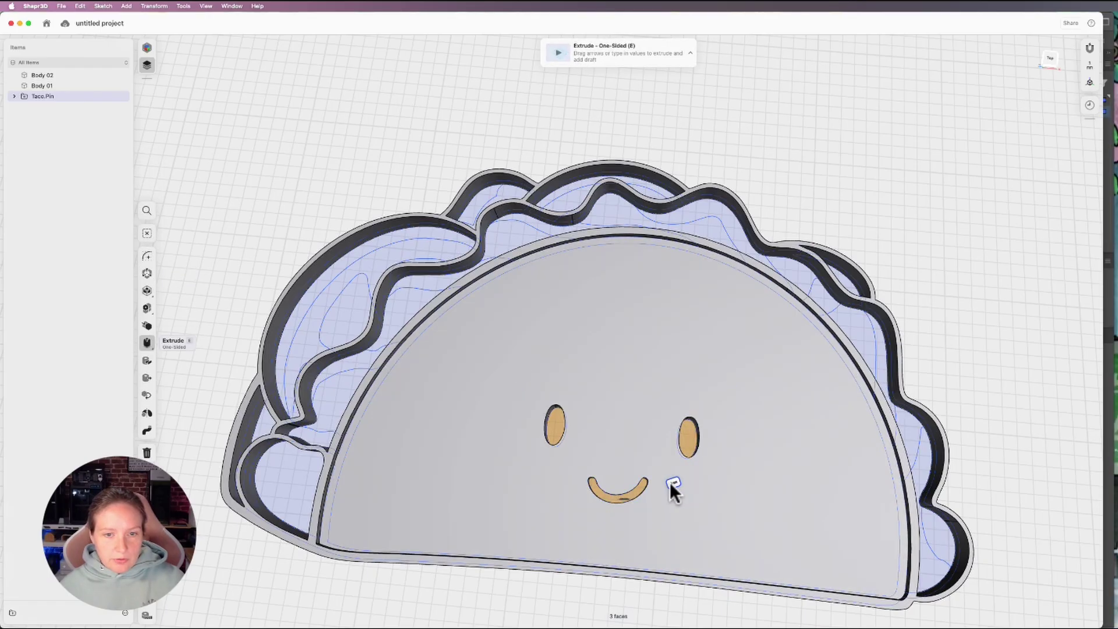
{"action": "left_click", "coordinate": [671, 481]}
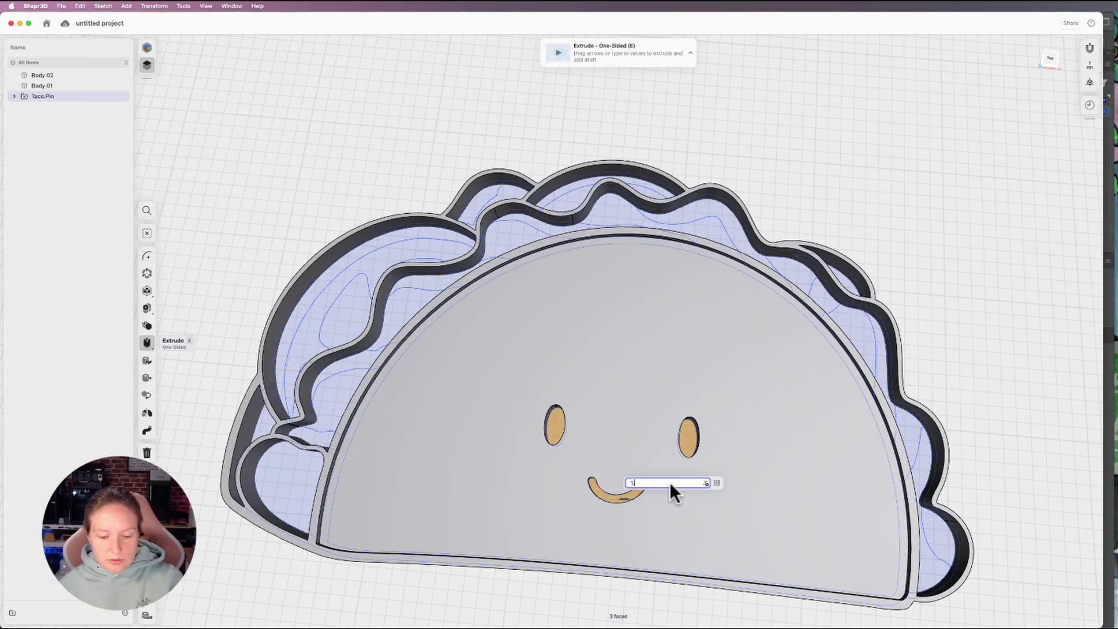
{"action": "type", "text": "1.7"}
{"action": "key", "text": "Return"}
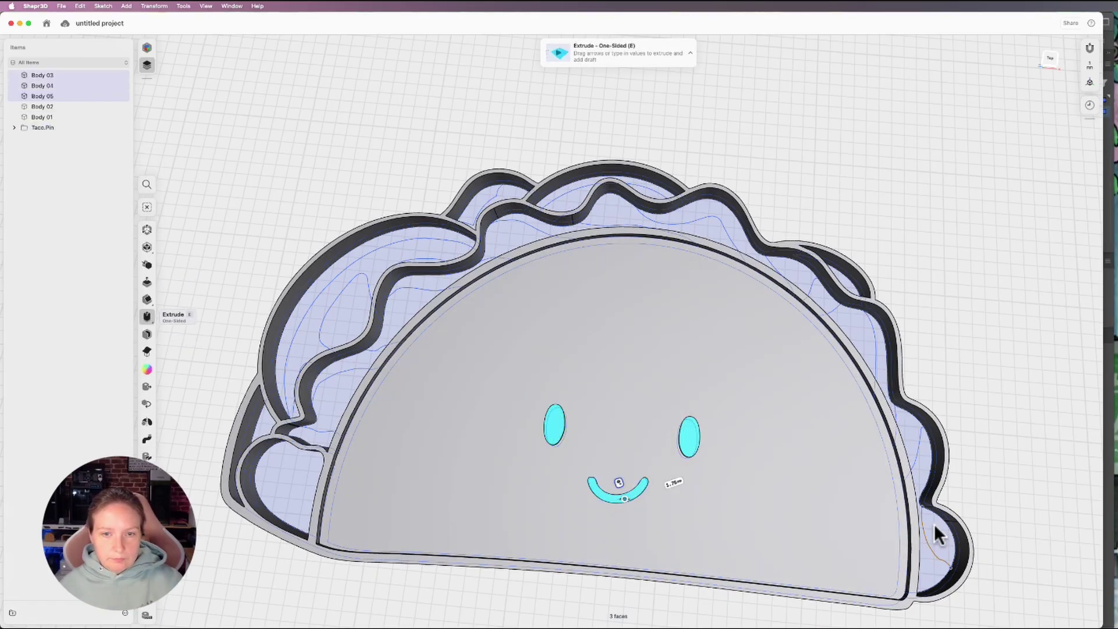
{"action": "mouse_move", "coordinate": [1047, 50]}
{"action": "left_mouse_down"}
{"action": "mouse_move", "coordinate": [1048, 29]}
{"action": "mouse_move", "coordinate": [1052, 63]}
{"action": "left_mouse_up"}
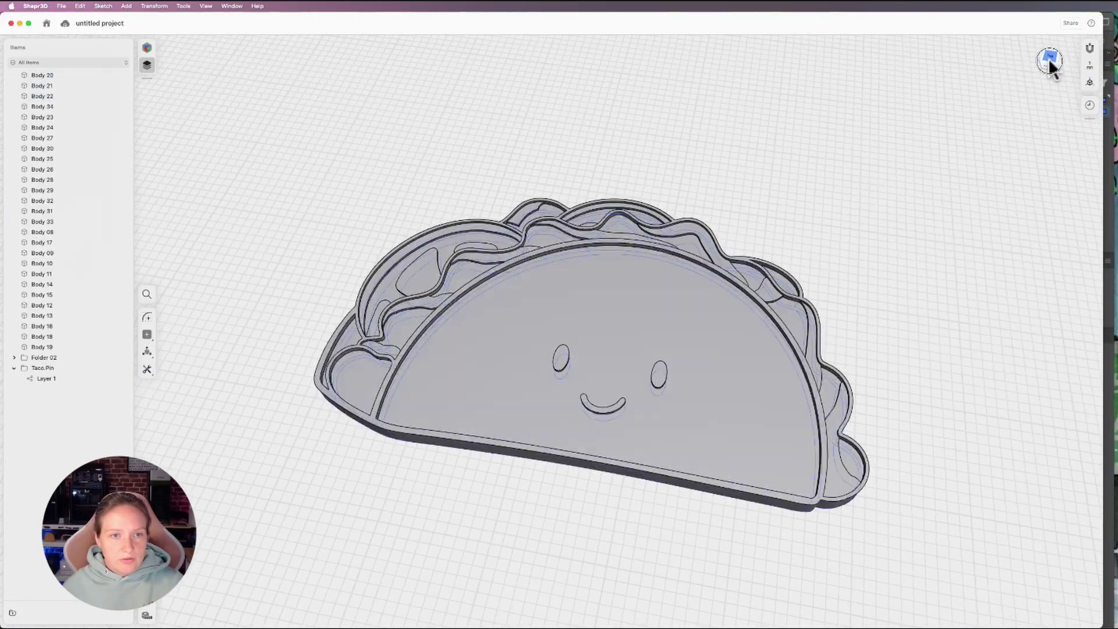
Hide the Taco.Pin sketch and move all bodies, Body 20 through Body 19, into Folder 02.
{"action": "left_click_drag", "start_coordinate": [1047, 62], "coordinate": [1048, 54]}
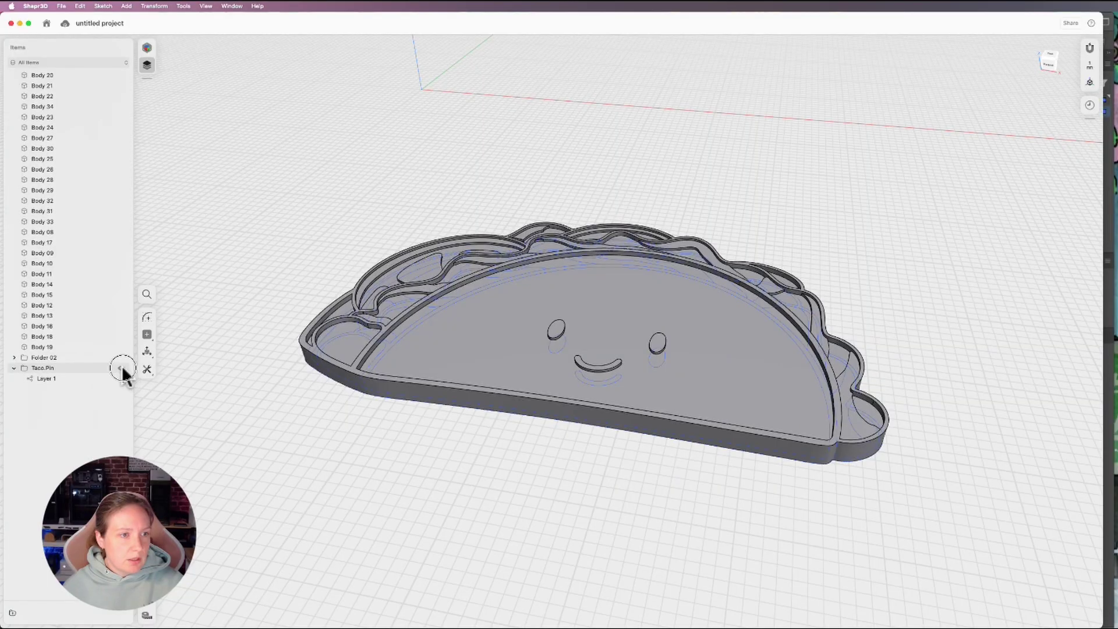
{"action": "left_click", "coordinate": [121, 368]}
{"action": "left_click", "coordinate": [14, 368]}
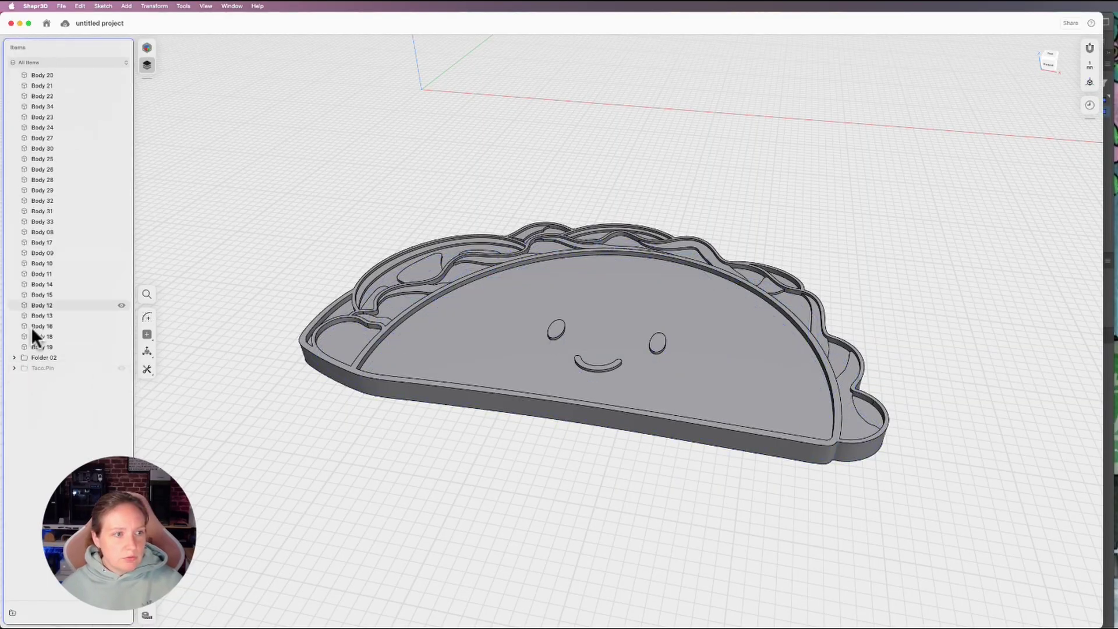
{"action": "left_click", "coordinate": [36, 347]}
{"action": "key", "text": "m"}
{"action": "left_click", "coordinate": [83, 74], "text": "shift"}
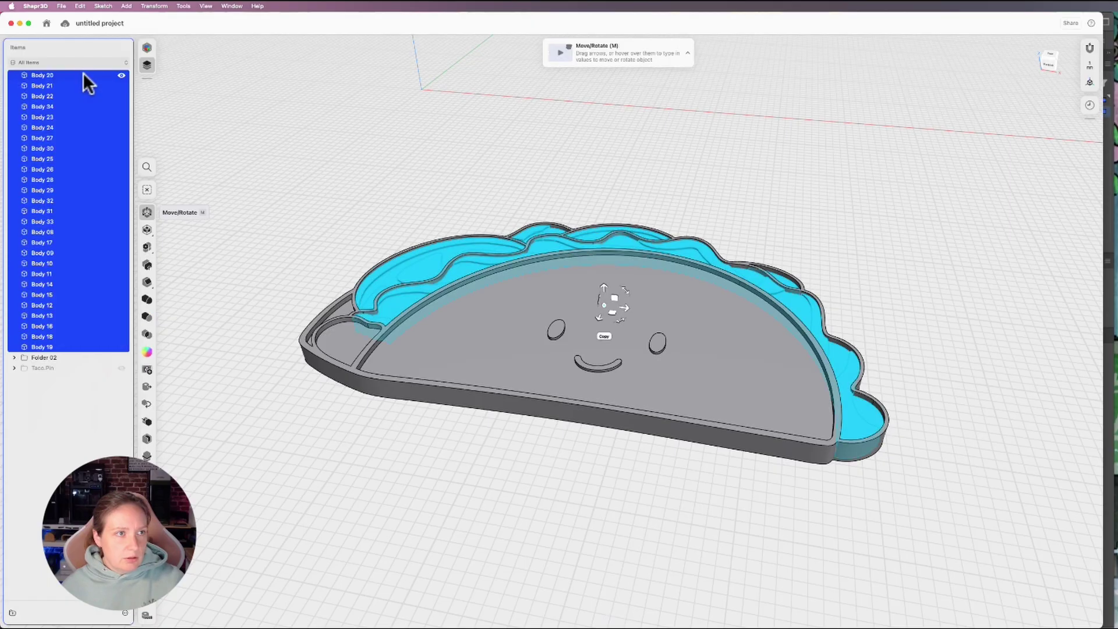
{"action": "left_click_drag", "start_coordinate": [58, 199], "coordinate": [50, 357]}
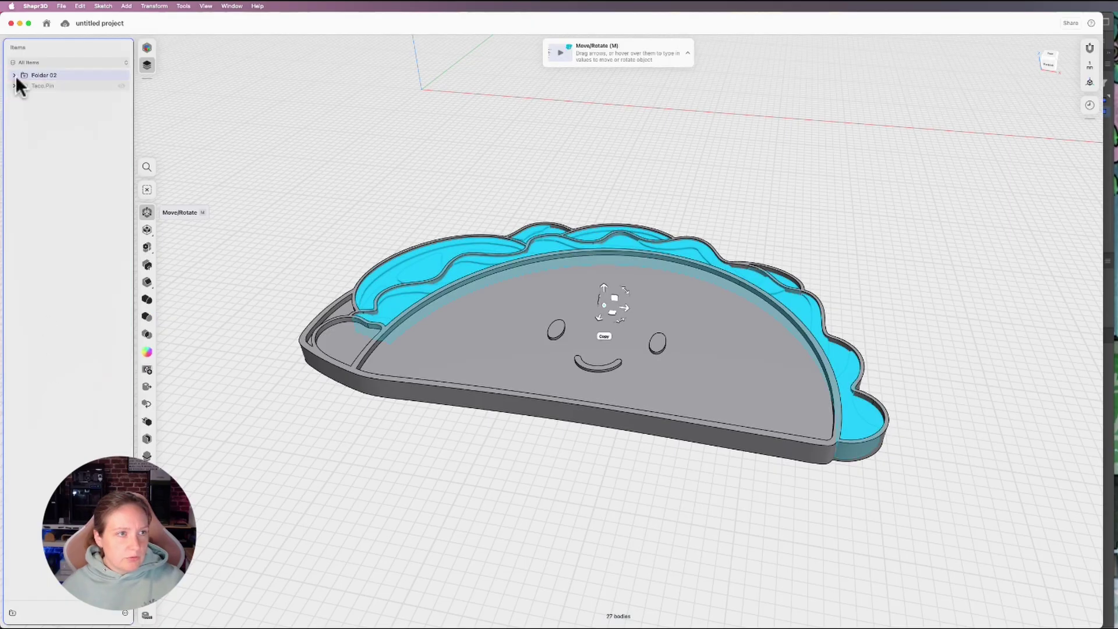
{"action": "left_click", "coordinate": [13, 74]}
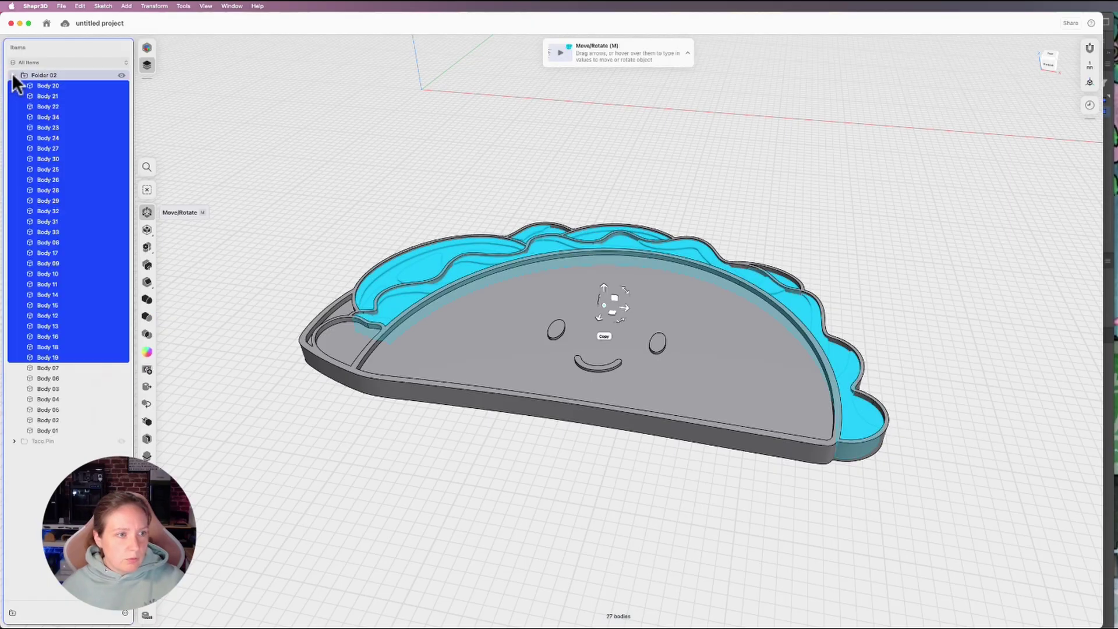
Union Folder 02's bodies into five, checking Bodies 27, 34, 31 and 06.
{"action": "left_click", "coordinate": [51, 75]}
{"action": "left_click", "coordinate": [147, 299]}
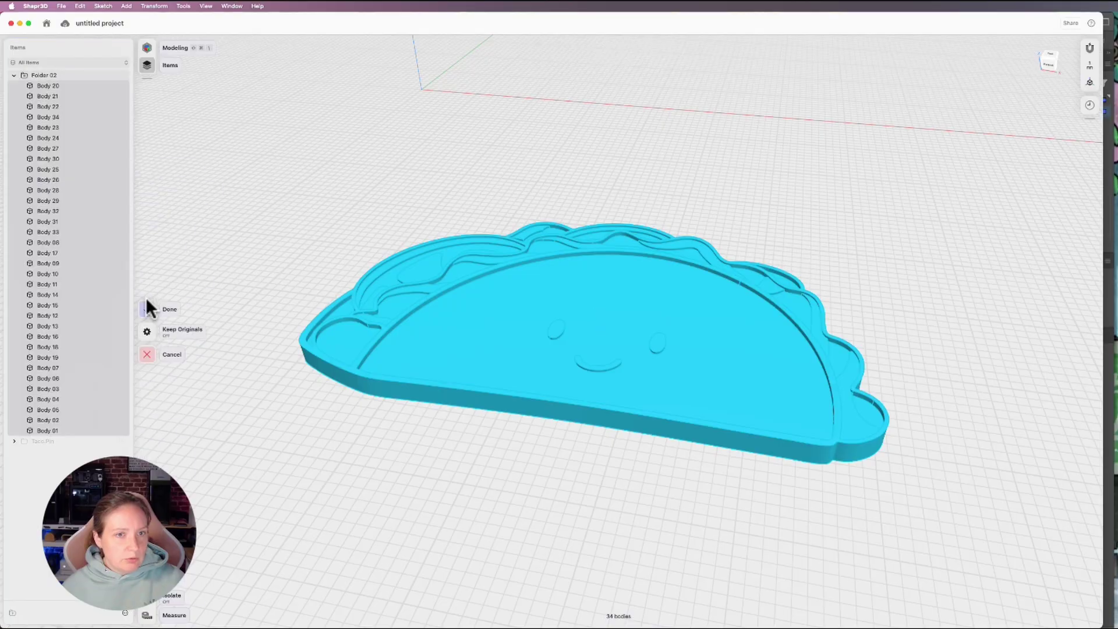
{"action": "left_click", "coordinate": [150, 309]}
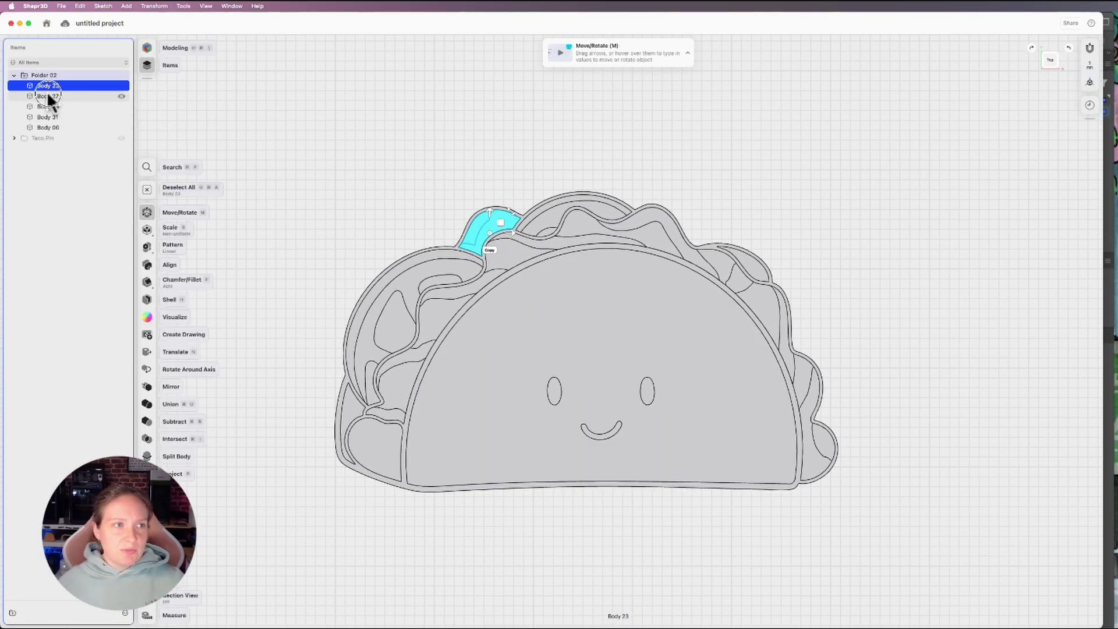
{"action": "left_click", "coordinate": [47, 94]}
{"action": "left_click", "coordinate": [58, 106]}
{"action": "left_click", "coordinate": [61, 117]}
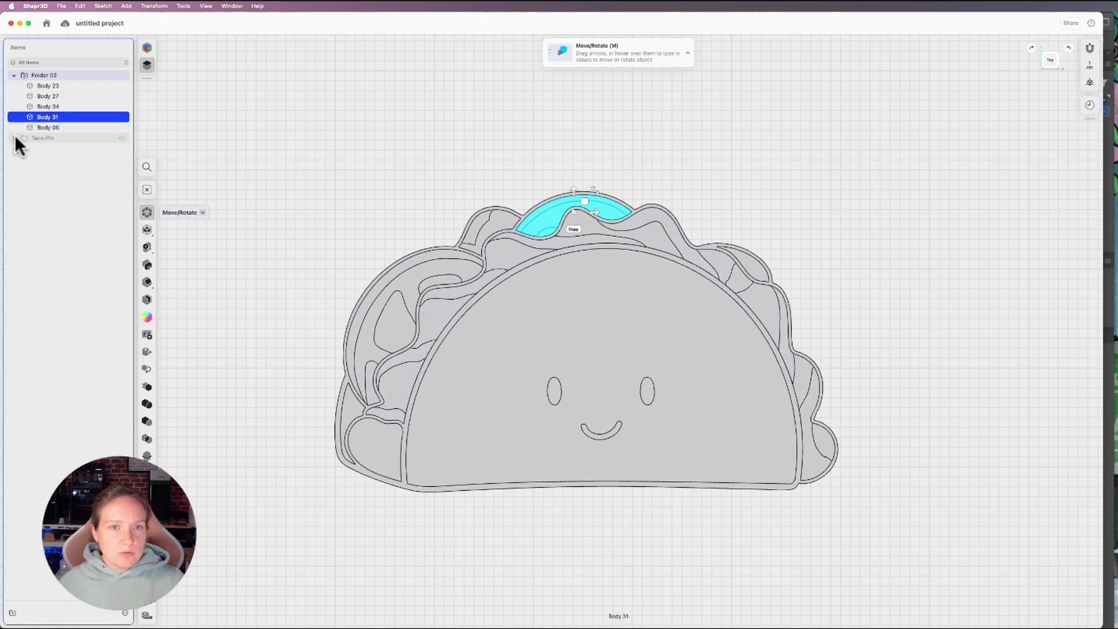
{"action": "left_click", "coordinate": [48, 127]}
{"action": "left_click", "coordinate": [44, 74]}
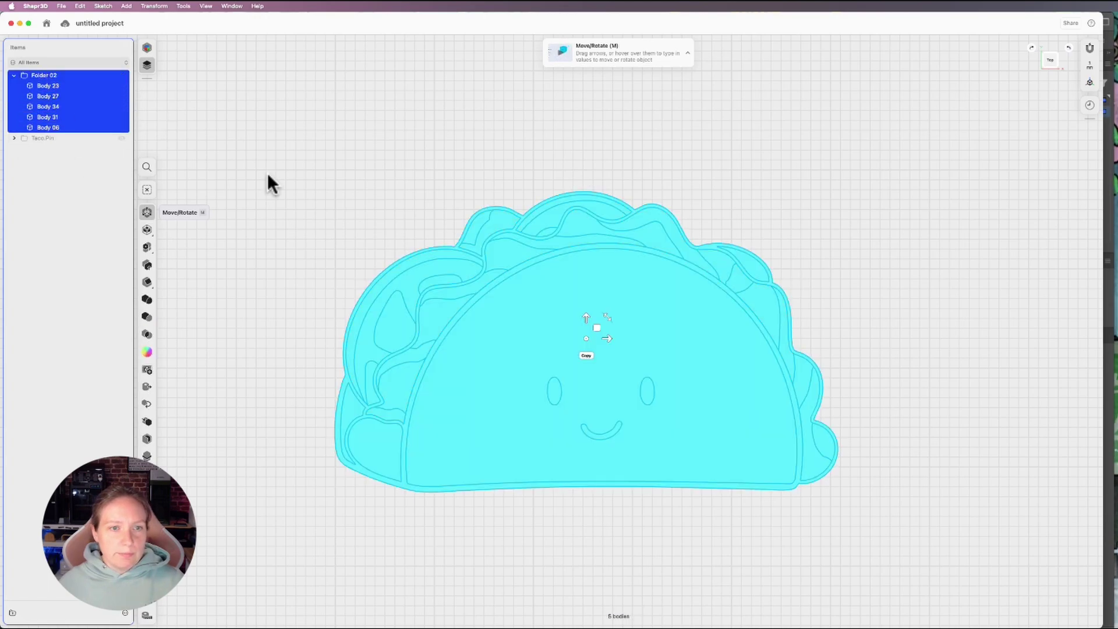
{"action": "left_click_drag", "start_coordinate": [322, 423], "coordinate": [290, 366]}
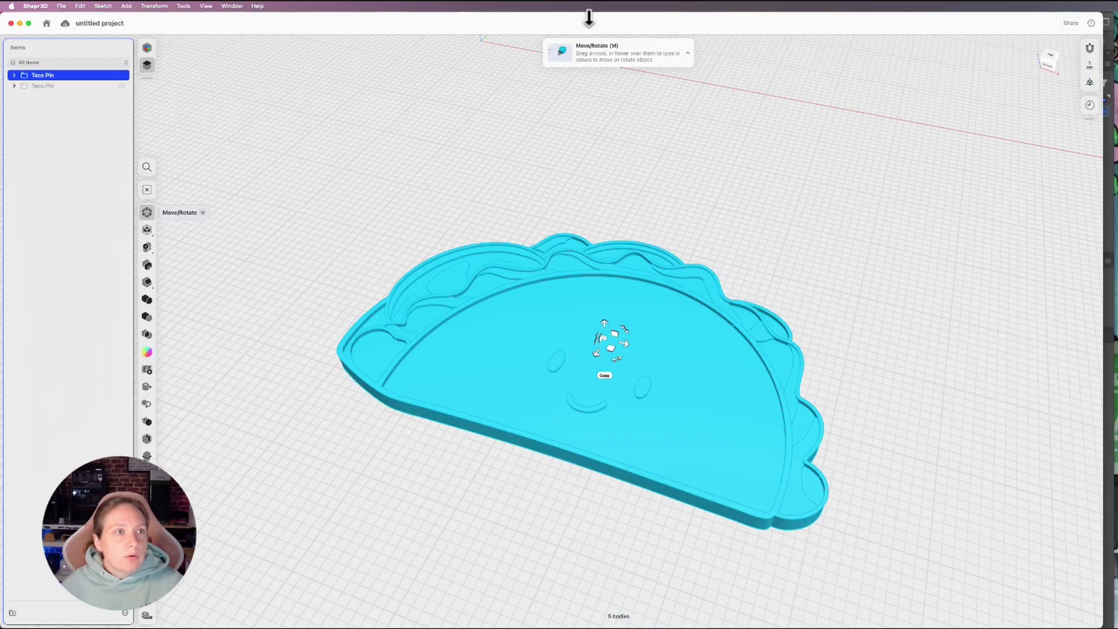
Export the taco model from Shapr3D in 3MF format.
{"action": "left_click", "coordinate": [1070, 23]}
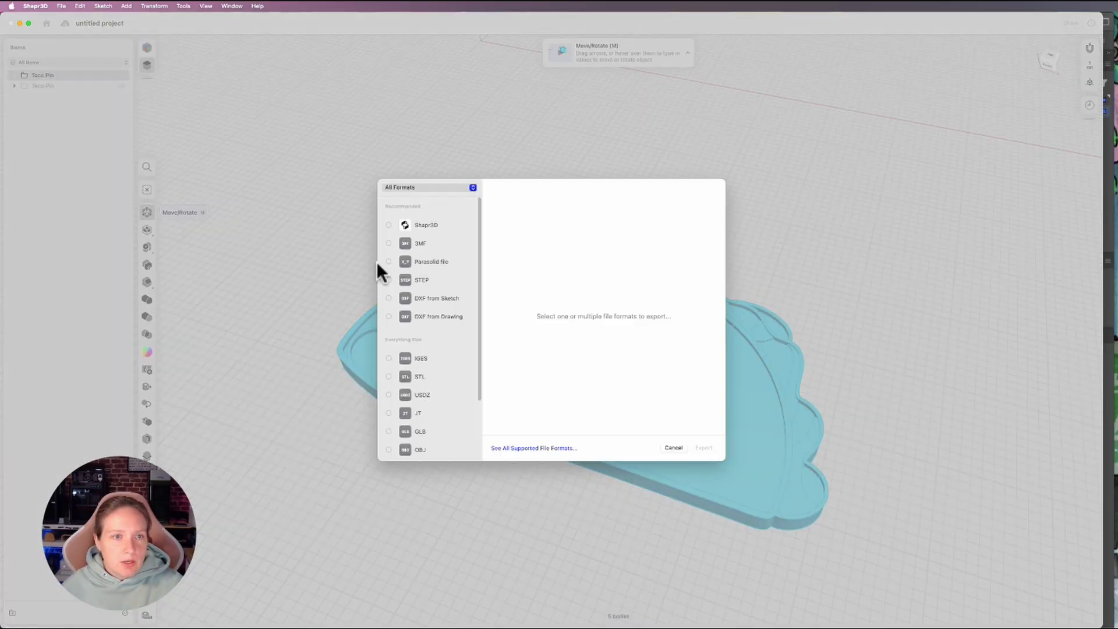
{"action": "left_click", "coordinate": [387, 242]}
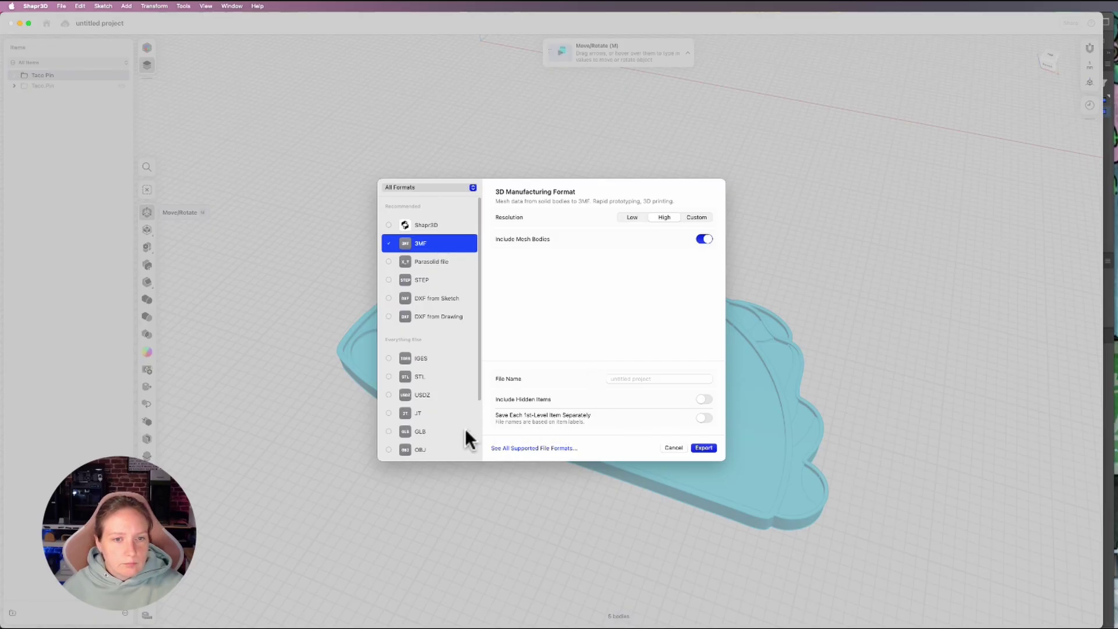
{"action": "left_click", "coordinate": [703, 447]}
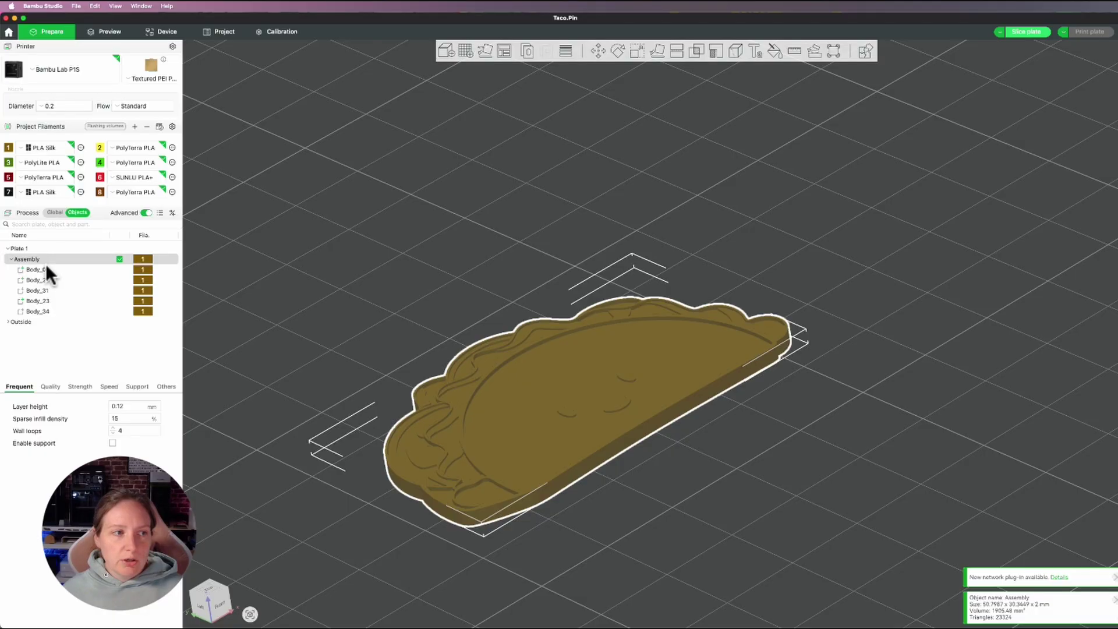
Merge the imported taco's five parts into one Assembly and inspect it from several angles.
{"action": "left_click_drag", "start_coordinate": [590, 519], "coordinate": [630, 414]}
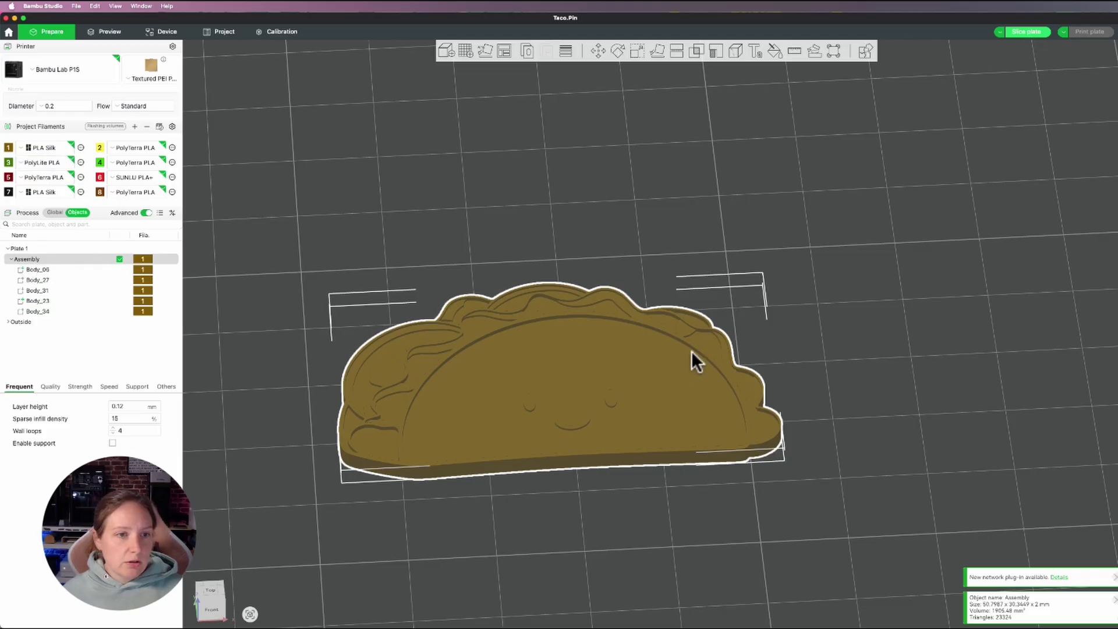
{"action": "right_click", "coordinate": [623, 361]}
{"action": "left_click", "coordinate": [688, 396]}
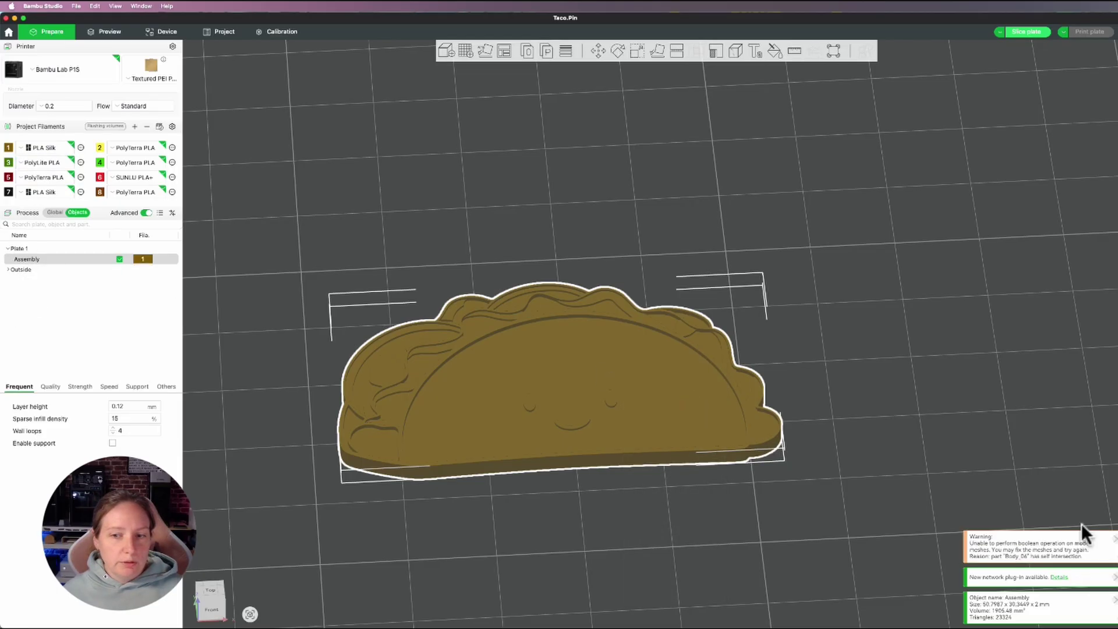
{"action": "left_click_drag", "start_coordinate": [728, 573], "coordinate": [727, 550]}
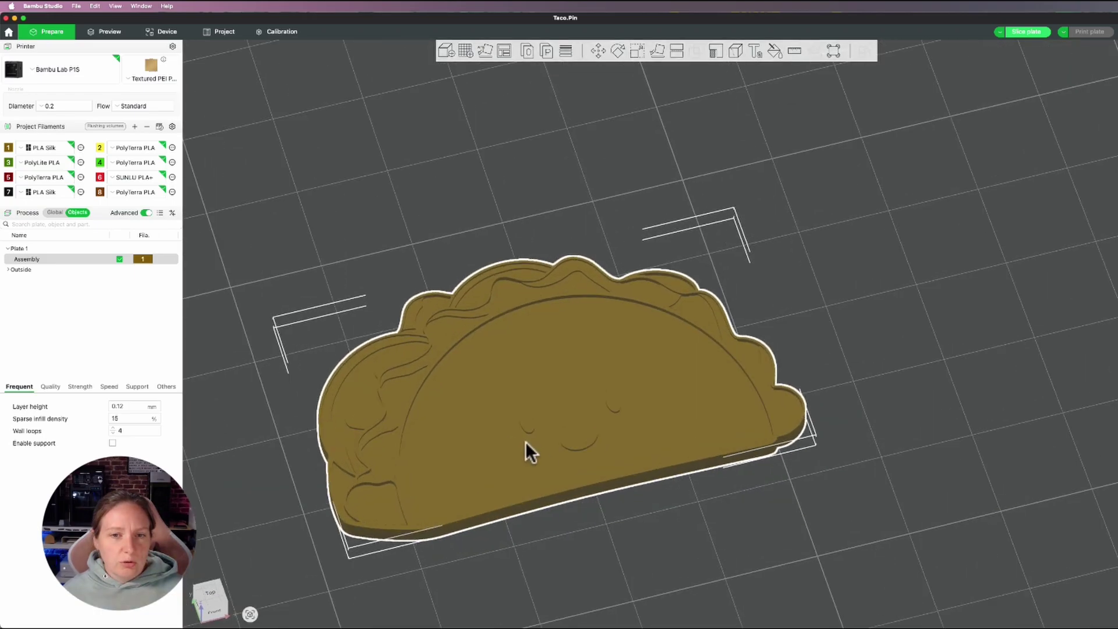
{"action": "scroll", "coordinate": [525, 441], "scroll_direction": "up", "scroll_amount": 5}
{"action": "scroll", "coordinate": [525, 442], "scroll_direction": "down", "scroll_amount": 8}
{"action": "right_click_drag", "start_coordinate": [525, 437], "coordinate": [656, 411]}
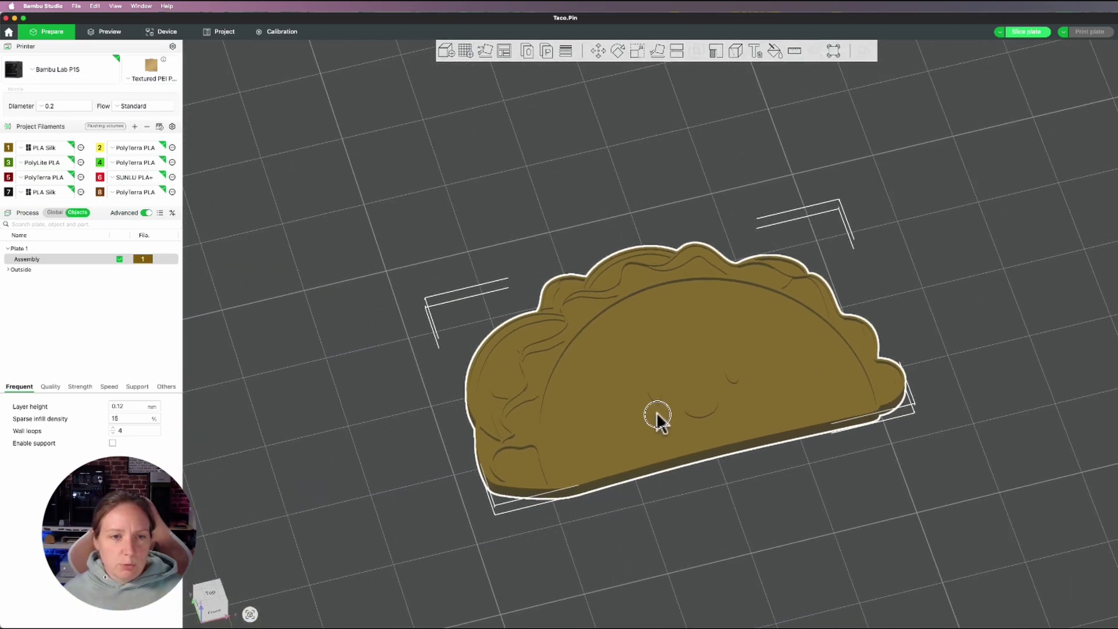
{"action": "scroll", "coordinate": [651, 404], "scroll_direction": "up", "scroll_amount": 4}
{"action": "scroll", "coordinate": [655, 404], "scroll_direction": "down", "scroll_amount": 2}
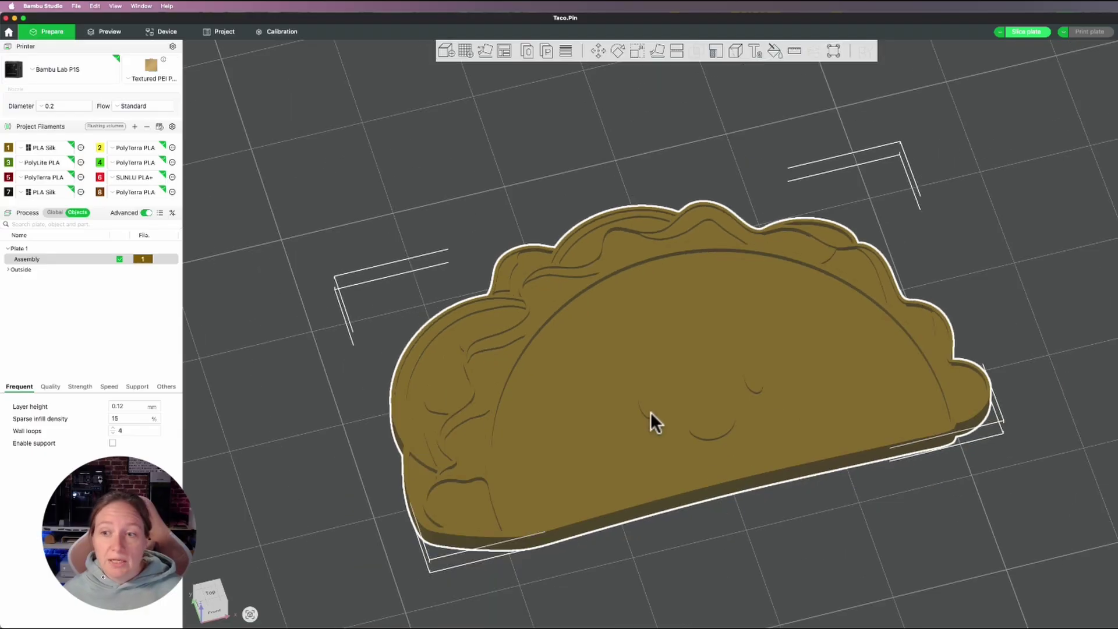
Start colour painting: fill the taco's face yellow and the lower-left pocket dark brown.
{"action": "left_click", "coordinate": [777, 52]}
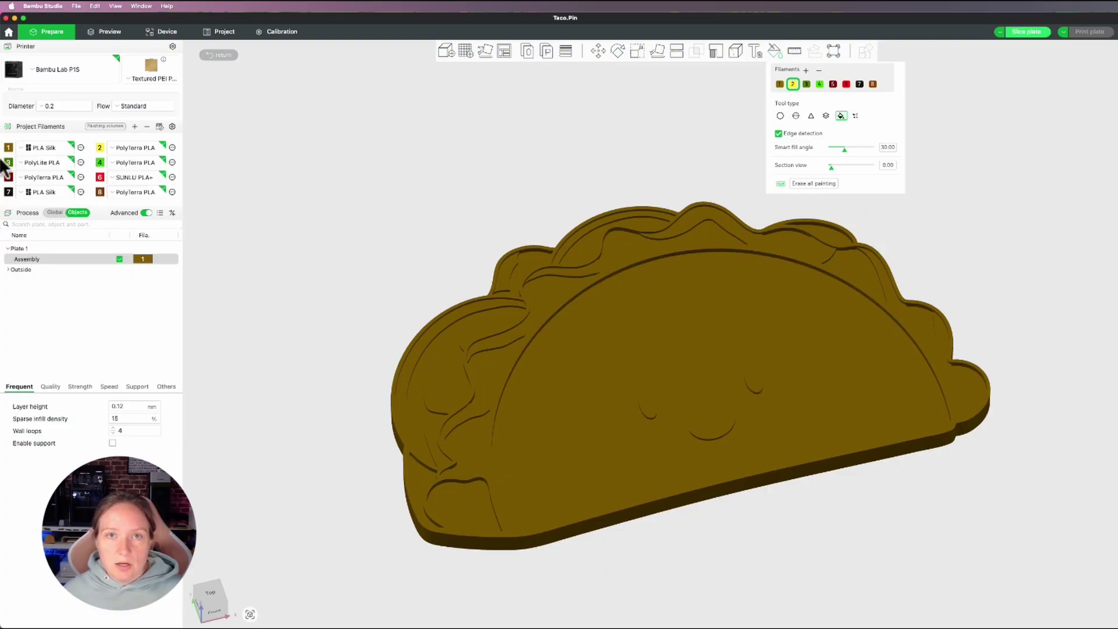
{"action": "left_click", "coordinate": [748, 294]}
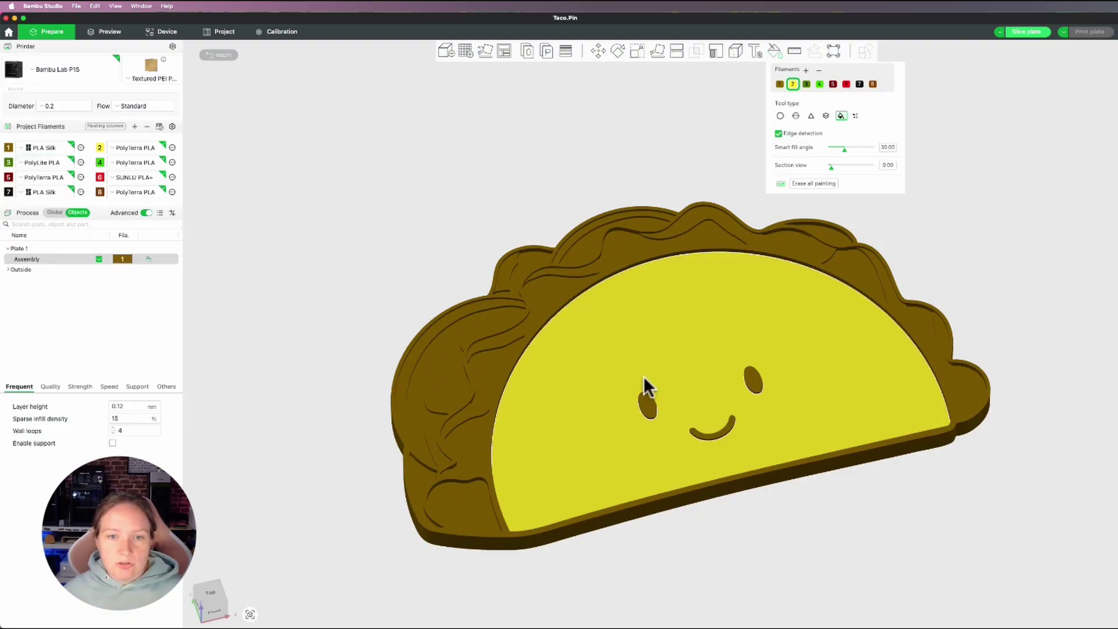
{"action": "left_click", "coordinate": [871, 84]}
{"action": "left_click", "coordinate": [466, 515]}
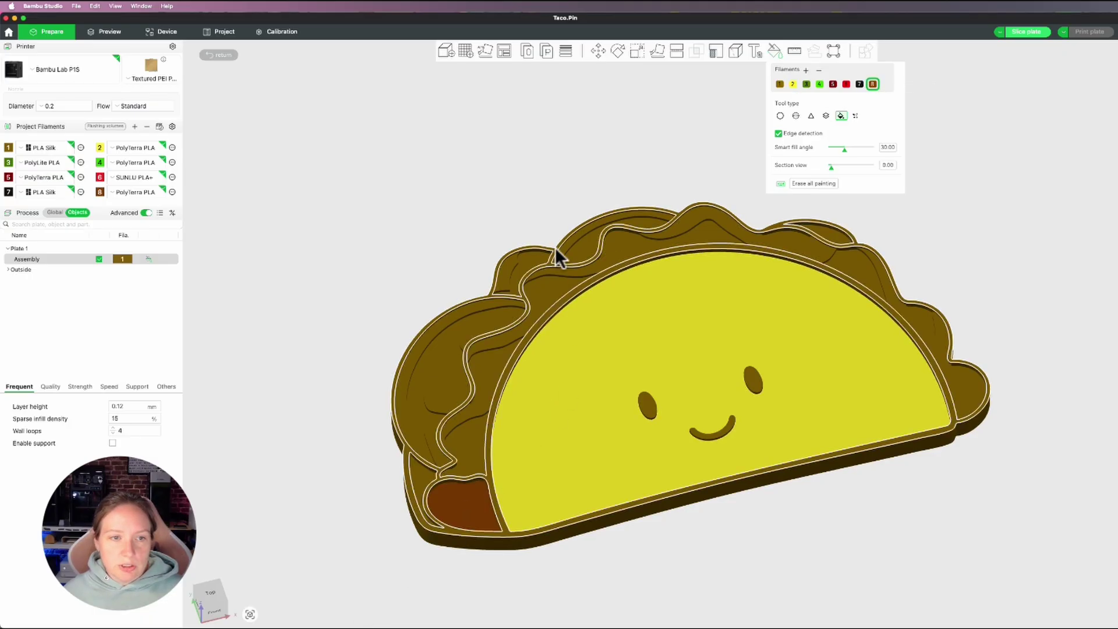
Paint the upper and left crest pockets dark red and the lower-left pockets bright red.
{"action": "left_click", "coordinate": [833, 84]}
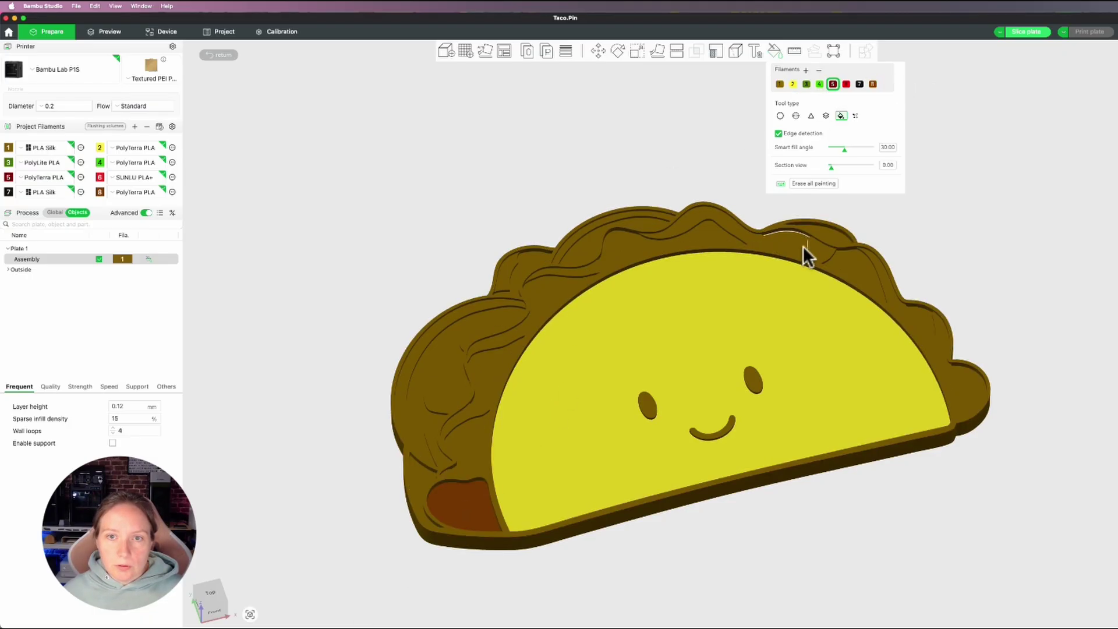
{"action": "left_click", "coordinate": [835, 232]}
{"action": "left_click", "coordinate": [651, 218]}
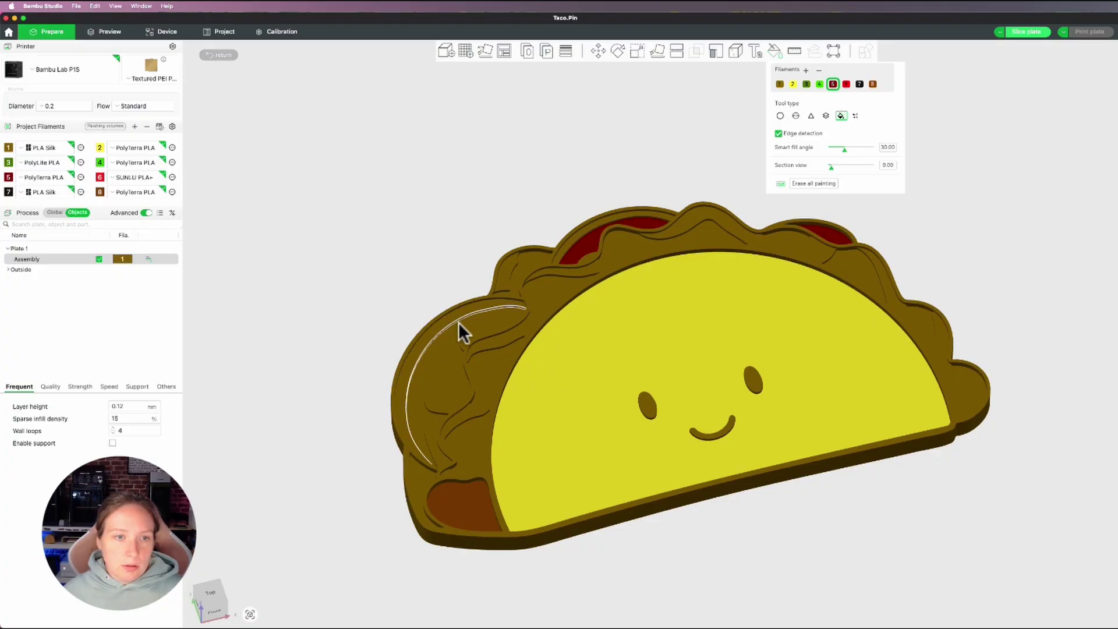
{"action": "left_click", "coordinate": [477, 320]}
{"action": "left_click", "coordinate": [846, 84]}
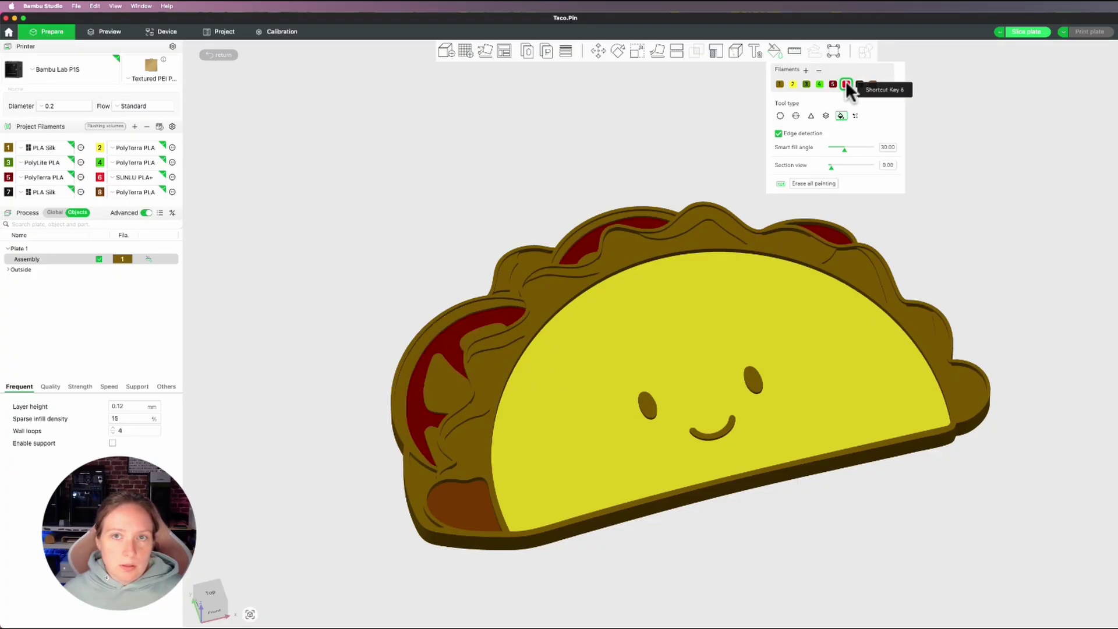
{"action": "left_click", "coordinate": [433, 449]}
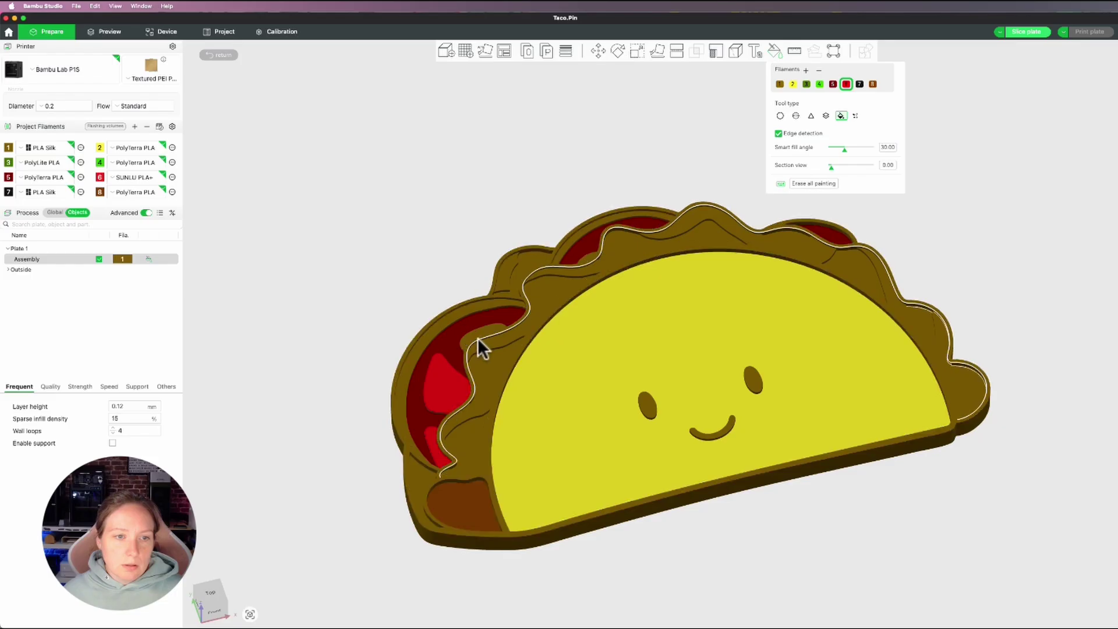
{"action": "left_click", "coordinate": [481, 329]}
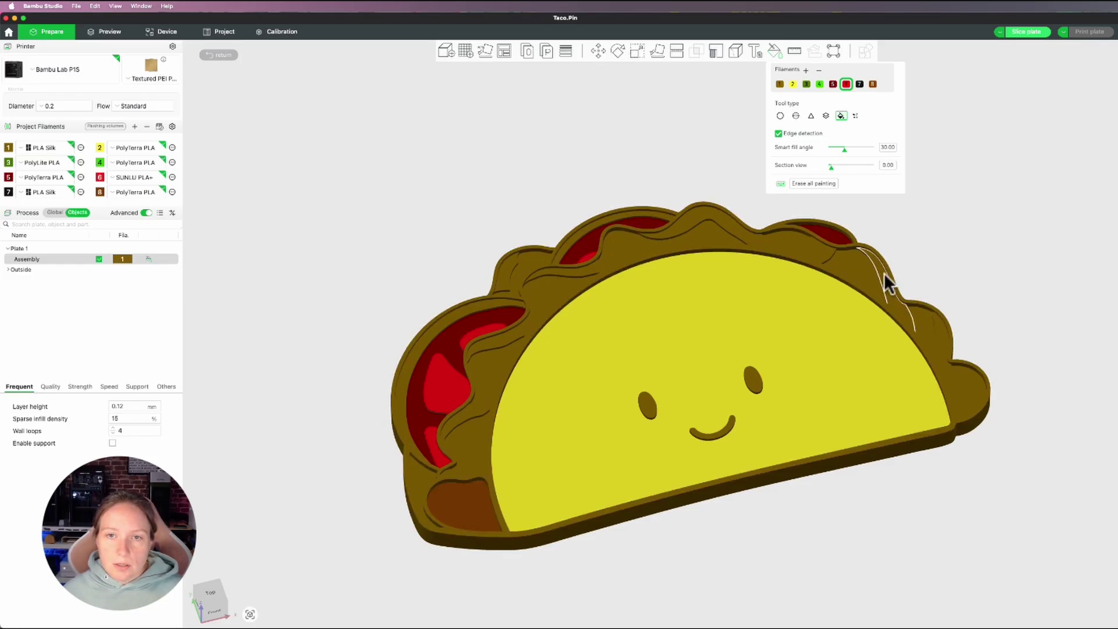
Fill the lettuce crest pockets around the taco with dark green.
{"action": "left_click", "coordinate": [806, 84]}
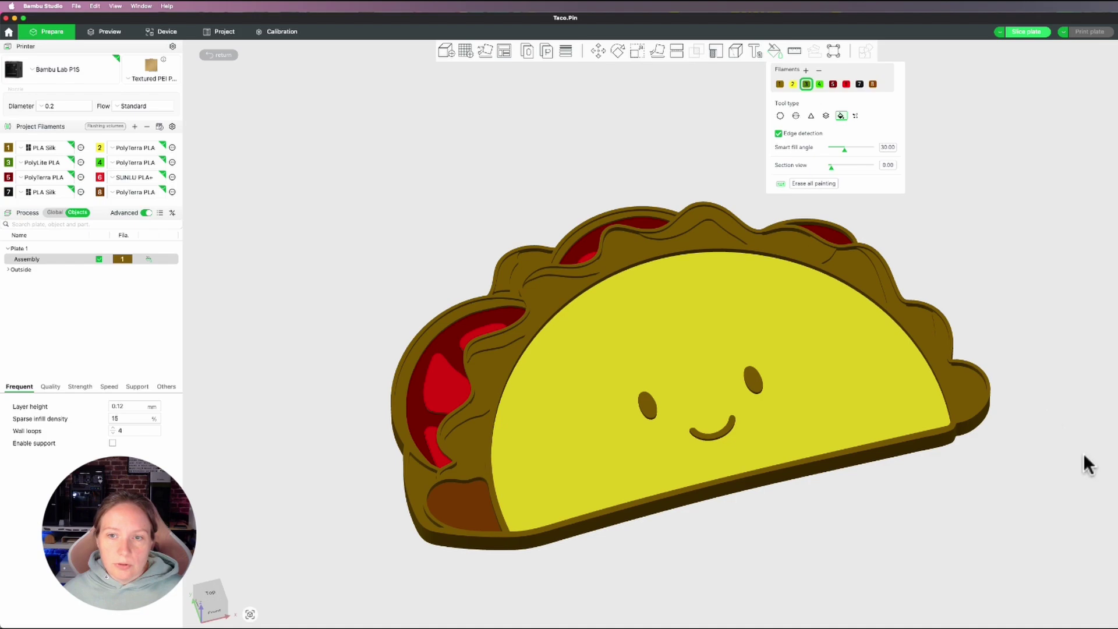
{"action": "left_click", "coordinate": [921, 312]}
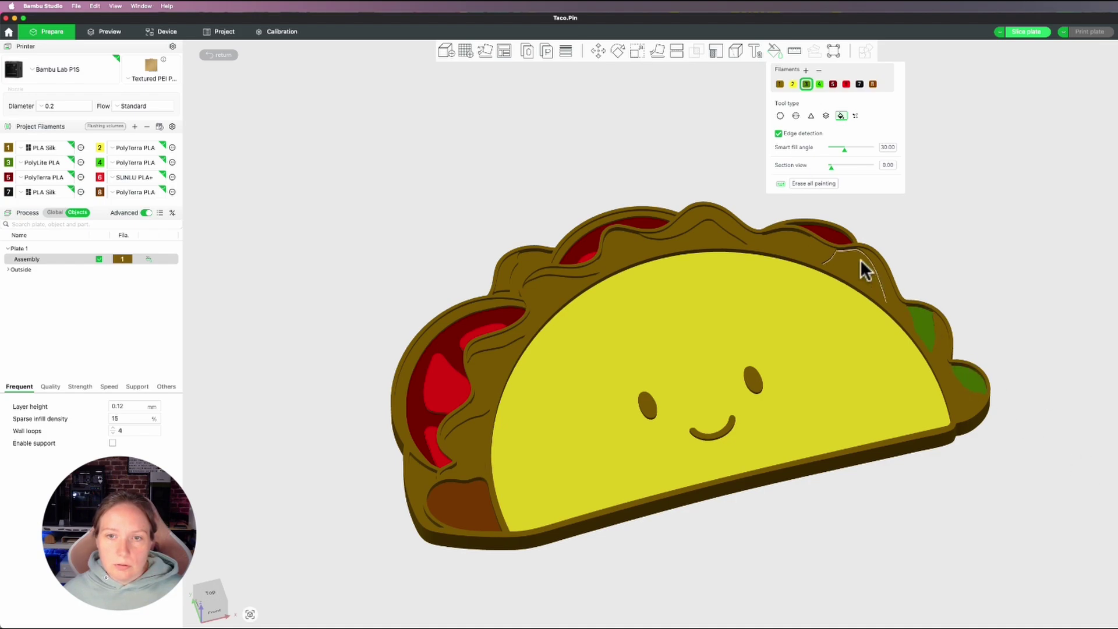
{"action": "left_click", "coordinate": [790, 232]}
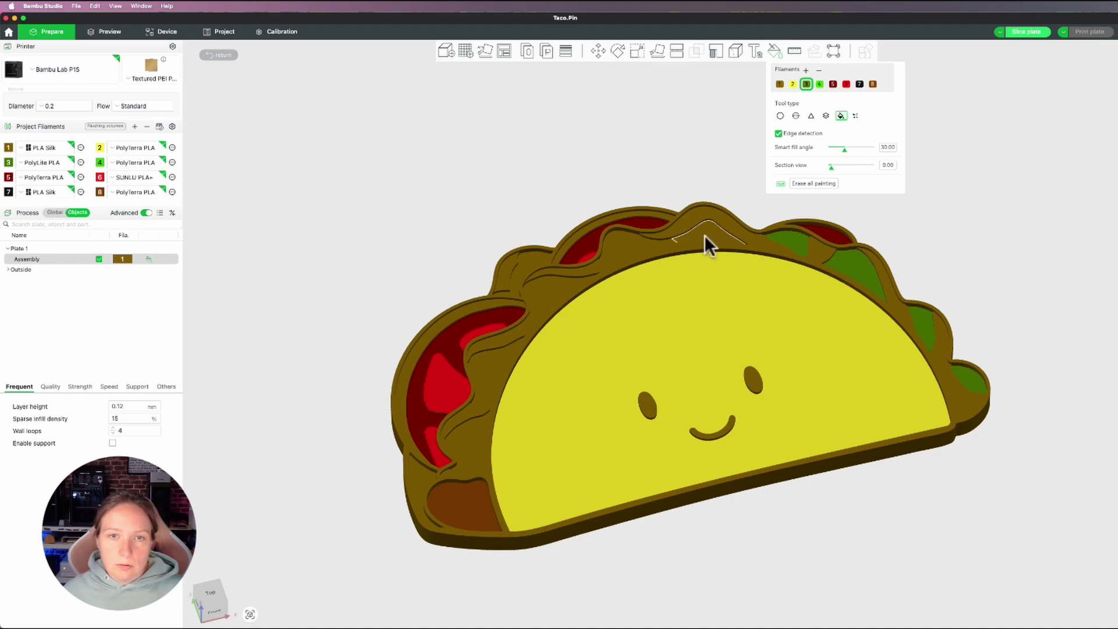
{"action": "left_click", "coordinate": [621, 236]}
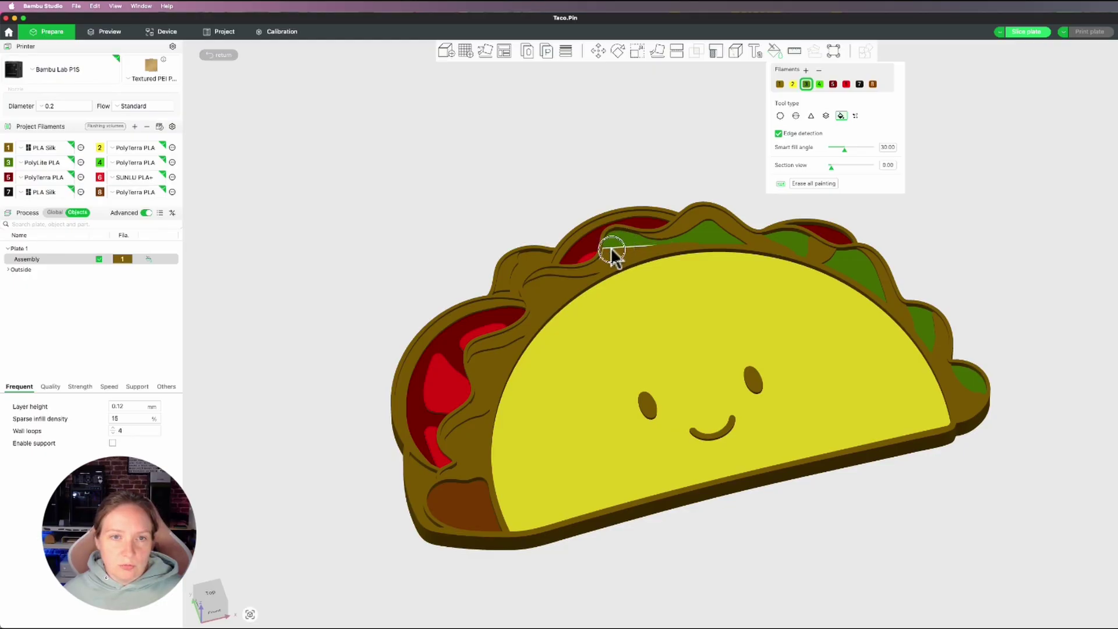
{"action": "left_click", "coordinate": [609, 250]}
{"action": "left_click", "coordinate": [498, 356]}
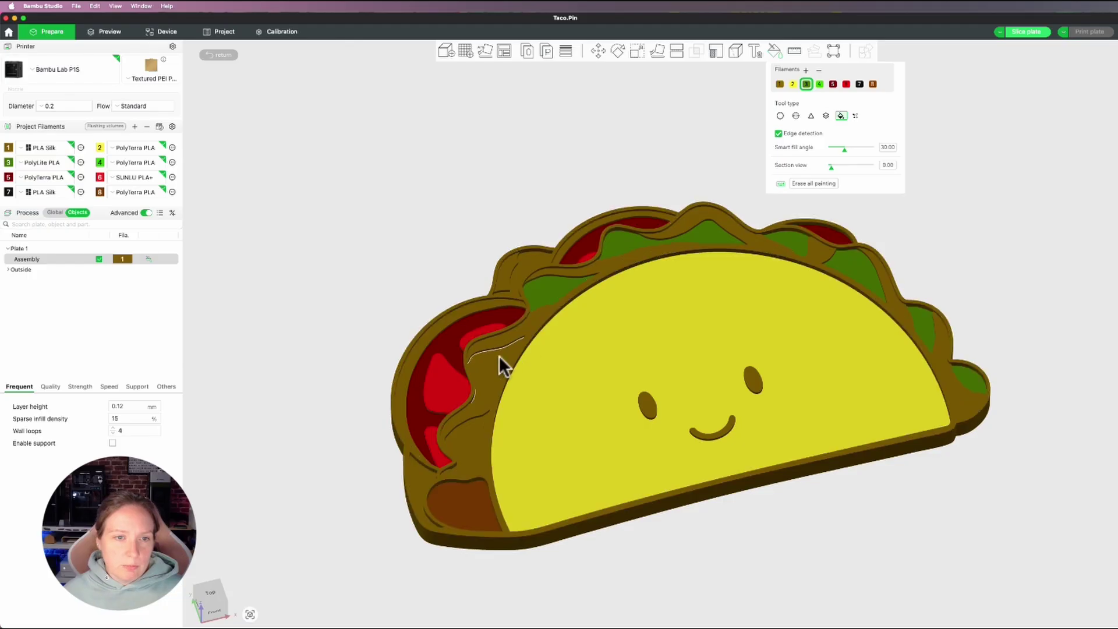
{"action": "left_click", "coordinate": [469, 430]}
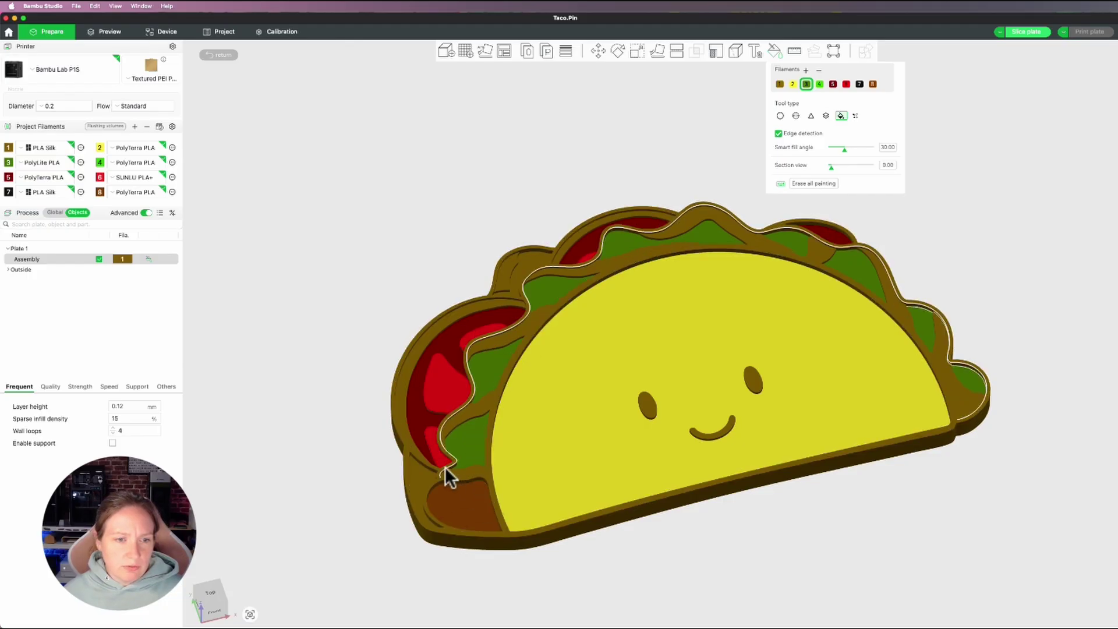
{"action": "left_click", "coordinate": [525, 260]}
Paint the top, right, left and bottom lettuce strips bright green.
{"action": "left_click", "coordinate": [818, 84]}
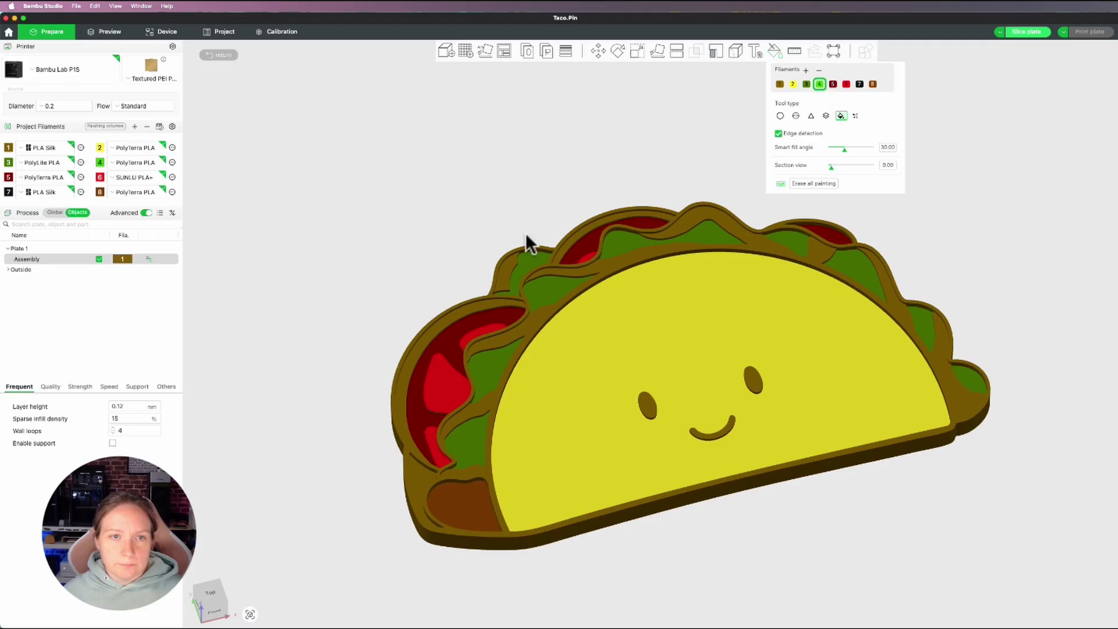
{"action": "left_click", "coordinate": [602, 267]}
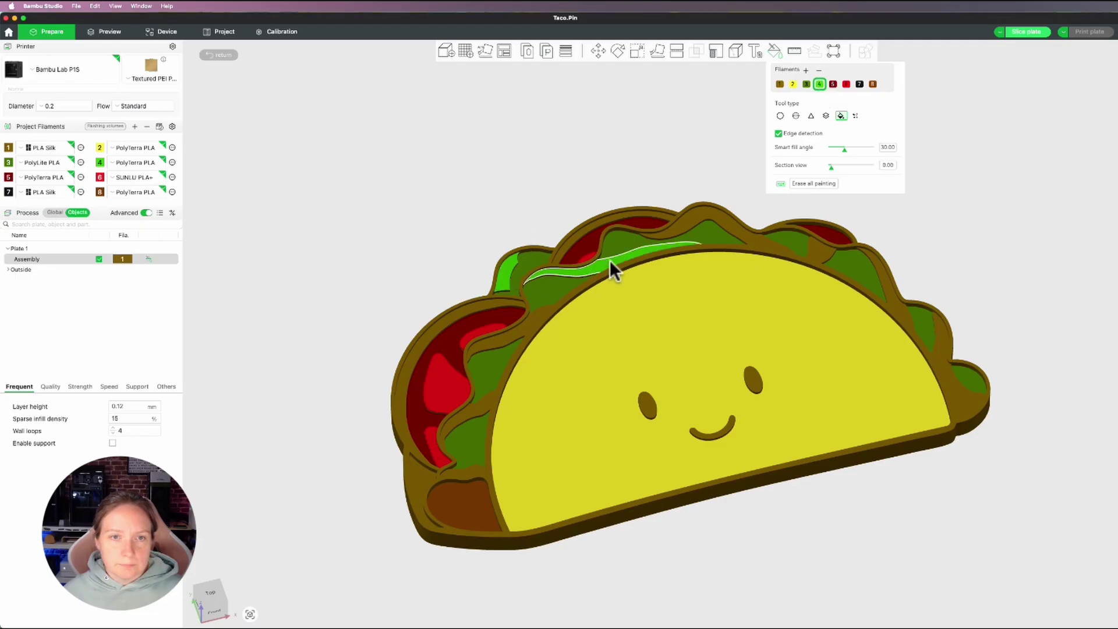
{"action": "left_click", "coordinate": [690, 215]}
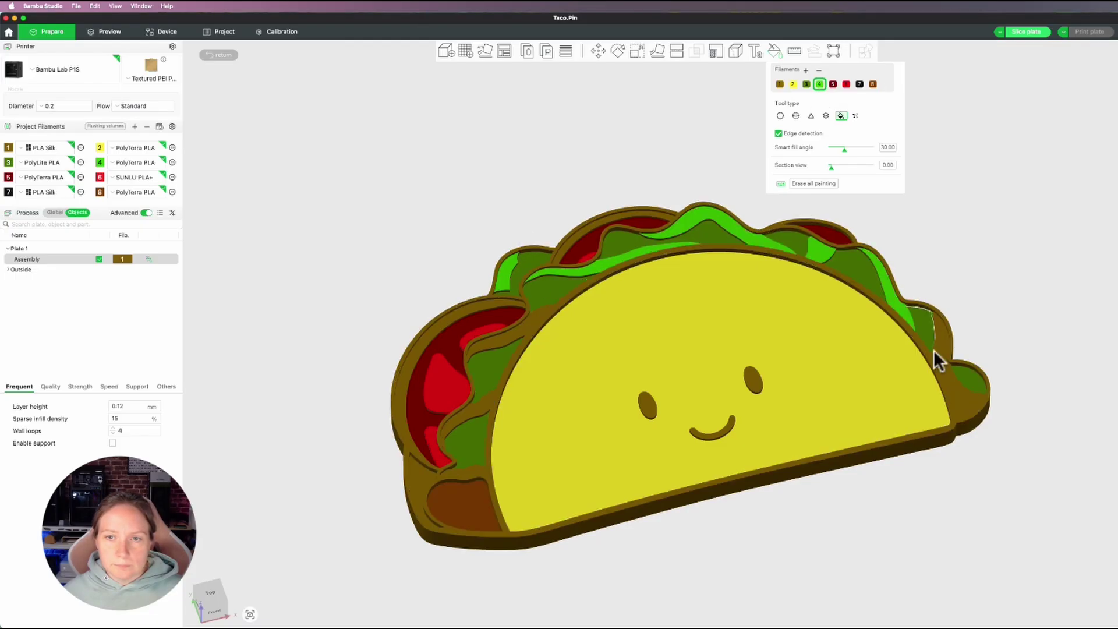
{"action": "left_click", "coordinate": [935, 344]}
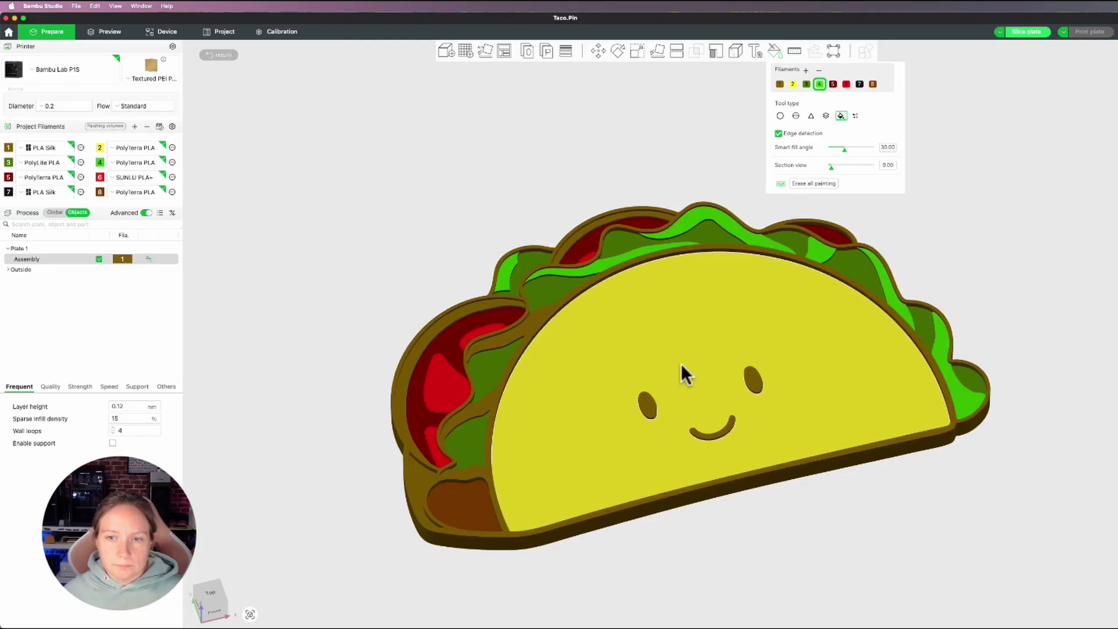
{"action": "left_click", "coordinate": [504, 336]}
{"action": "left_click", "coordinate": [460, 471]}
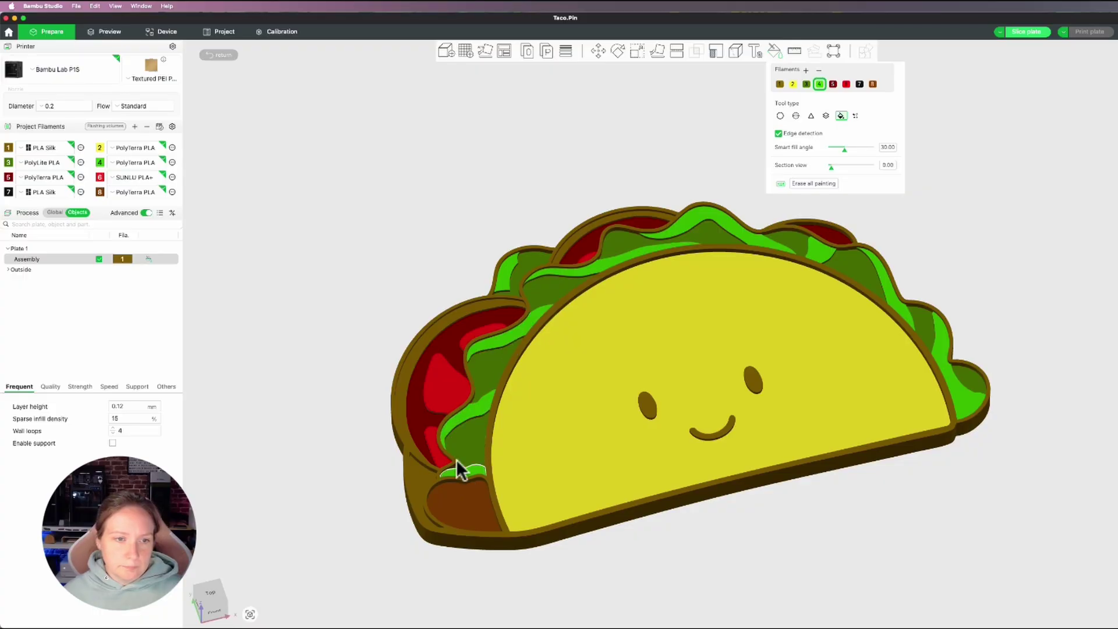
Make the outer left tomato bright red, the back shell edge yellow, and both eyes black.
{"action": "left_click", "coordinate": [845, 83]}
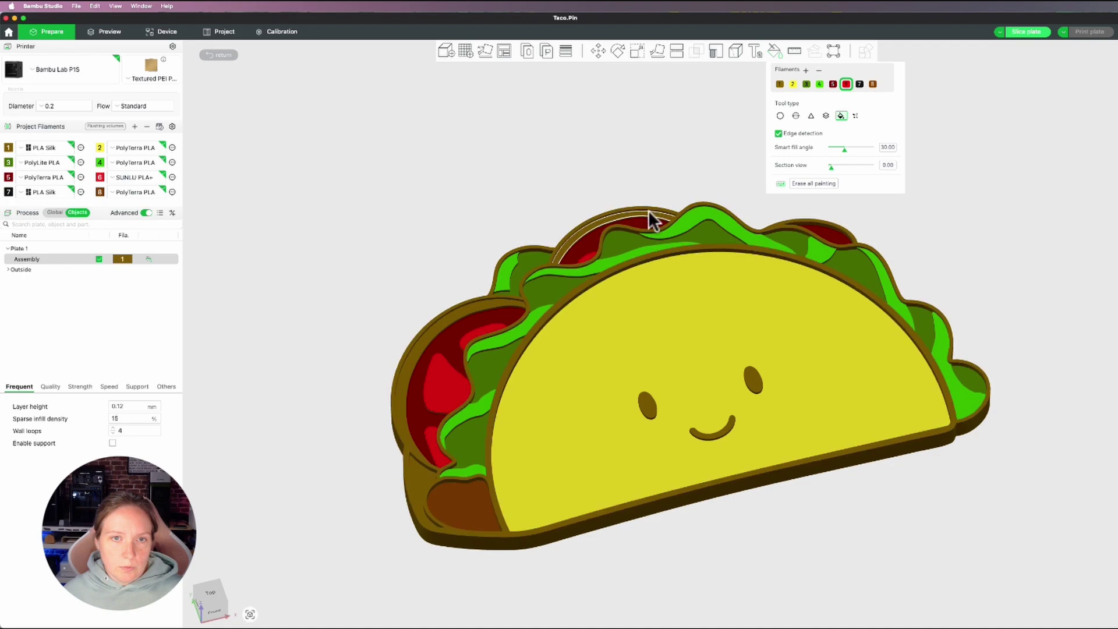
{"action": "left_click", "coordinate": [474, 307]}
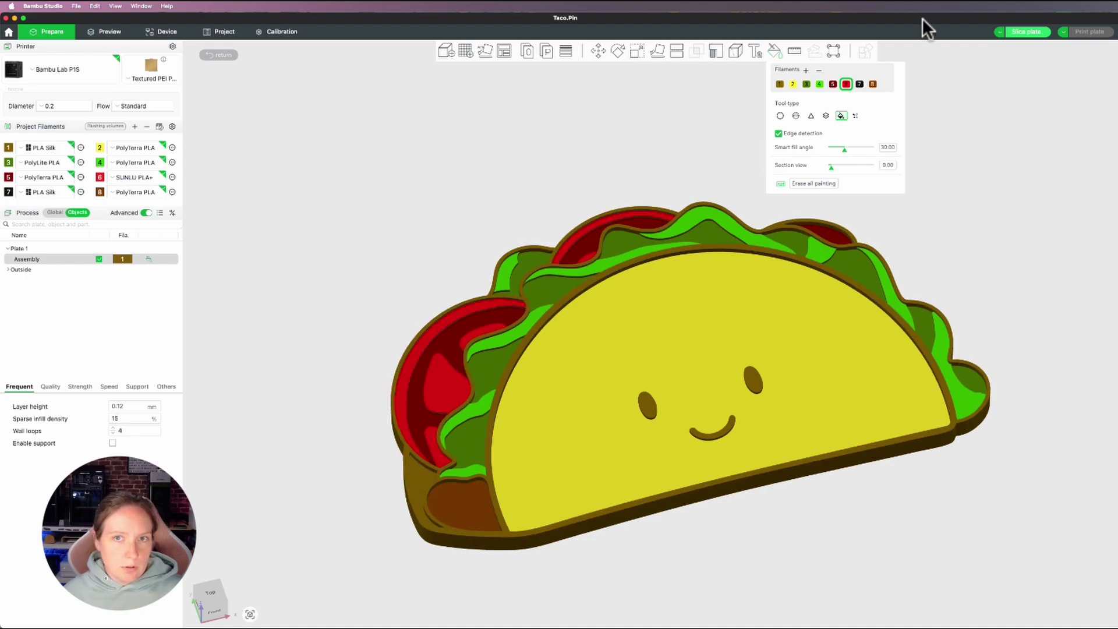
{"action": "left_click", "coordinate": [793, 84]}
{"action": "left_click", "coordinate": [414, 477]}
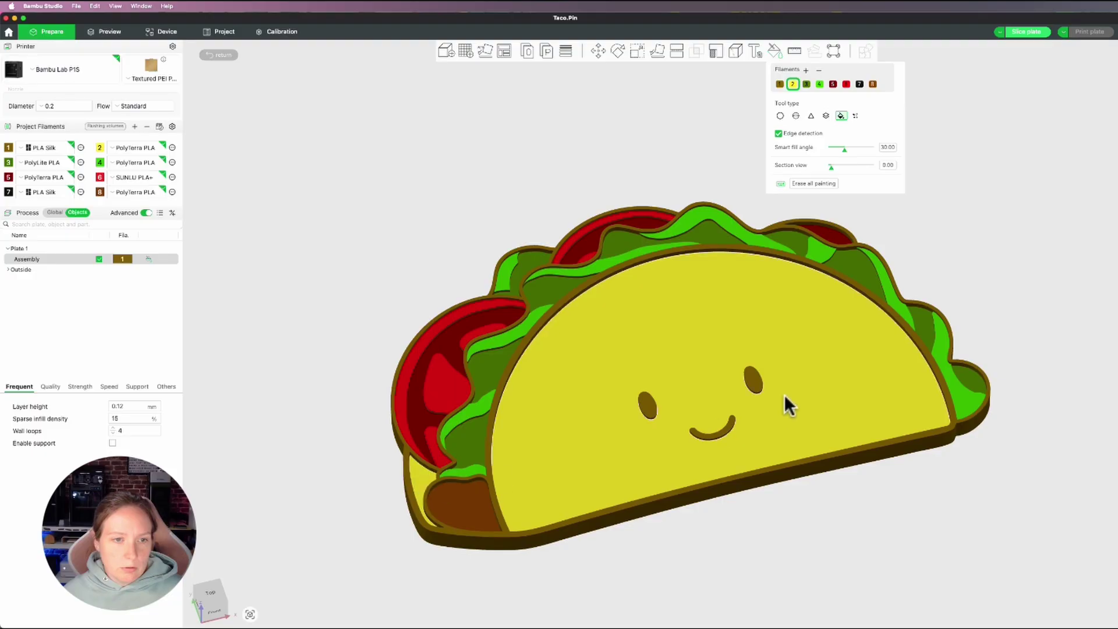
{"action": "scroll", "coordinate": [784, 393], "scroll_direction": "down", "scroll_amount": 2}
{"action": "scroll", "coordinate": [783, 394], "scroll_direction": "up", "scroll_amount": 4}
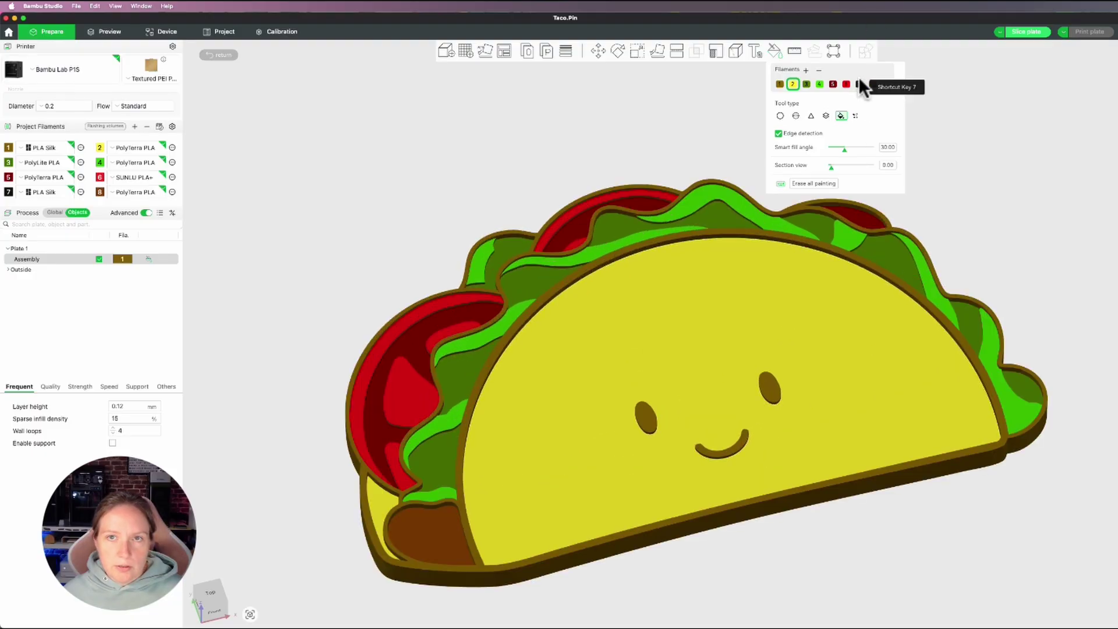
{"action": "left_click", "coordinate": [859, 84]}
{"action": "left_click", "coordinate": [763, 389]}
{"action": "left_click", "coordinate": [647, 419]}
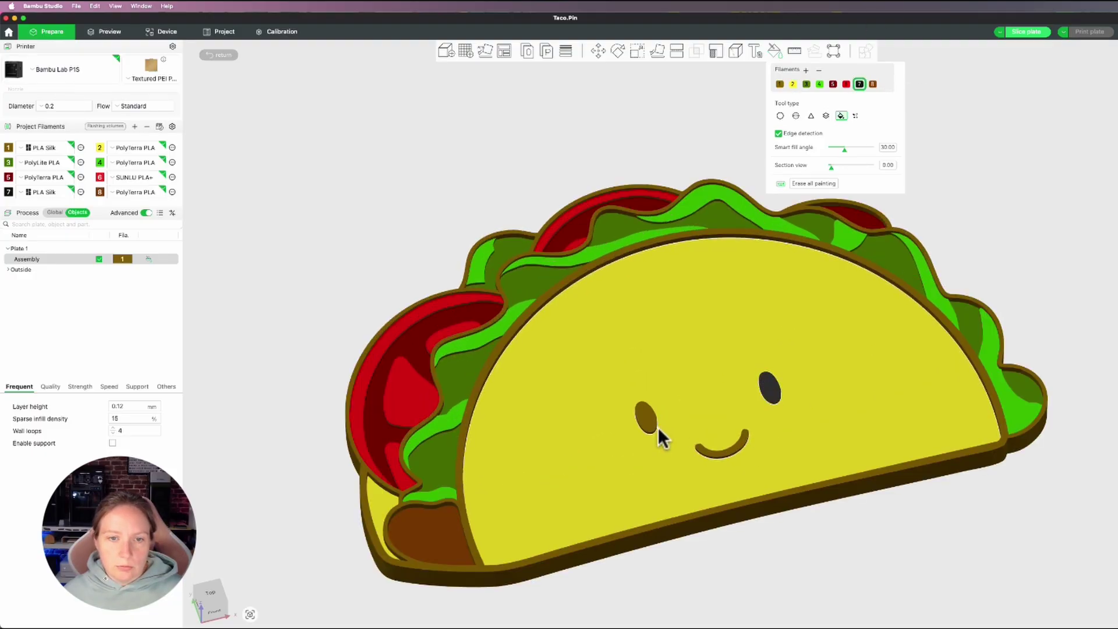
Paint the smile black and touch up a spot with bright red.
{"action": "left_click", "coordinate": [708, 452]}
{"action": "mouse_move", "coordinate": [807, 548]}
{"action": "left_mouse_down"}
{"action": "mouse_move", "coordinate": [793, 539]}
{"action": "mouse_move", "coordinate": [801, 529]}
{"action": "left_mouse_up"}
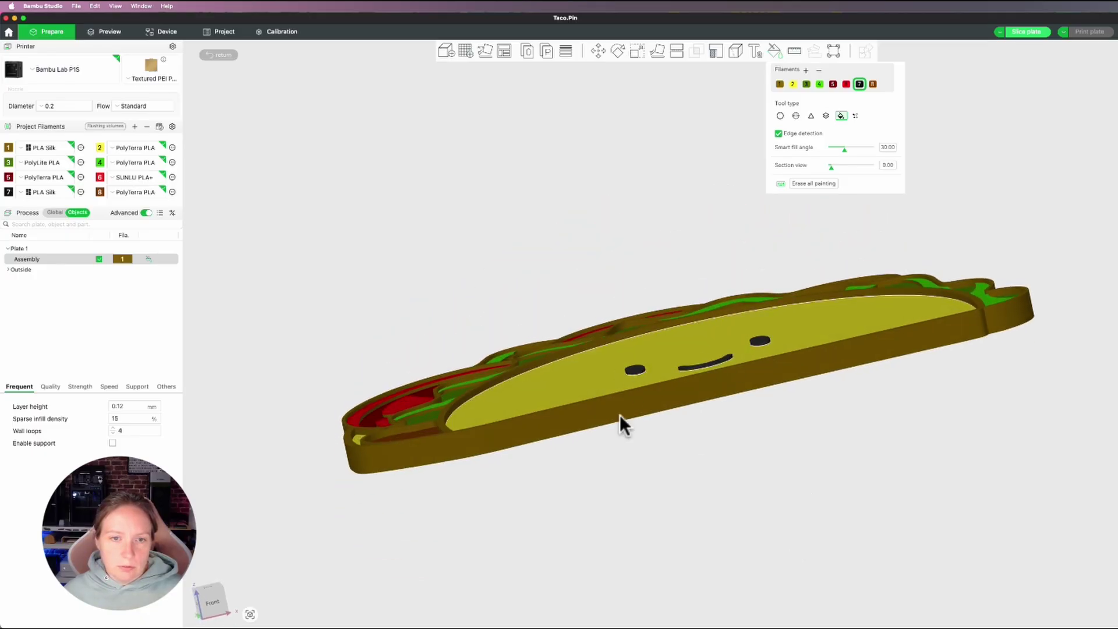
{"action": "left_click", "coordinate": [846, 84]}
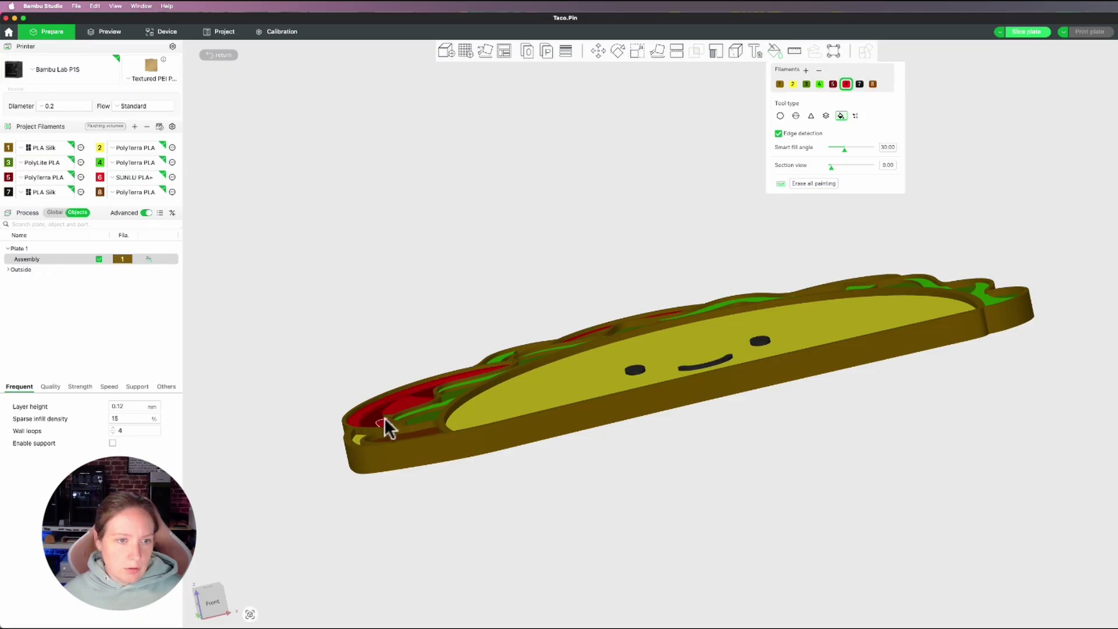
{"action": "left_click_drag", "start_coordinate": [387, 417], "coordinate": [512, 530]}
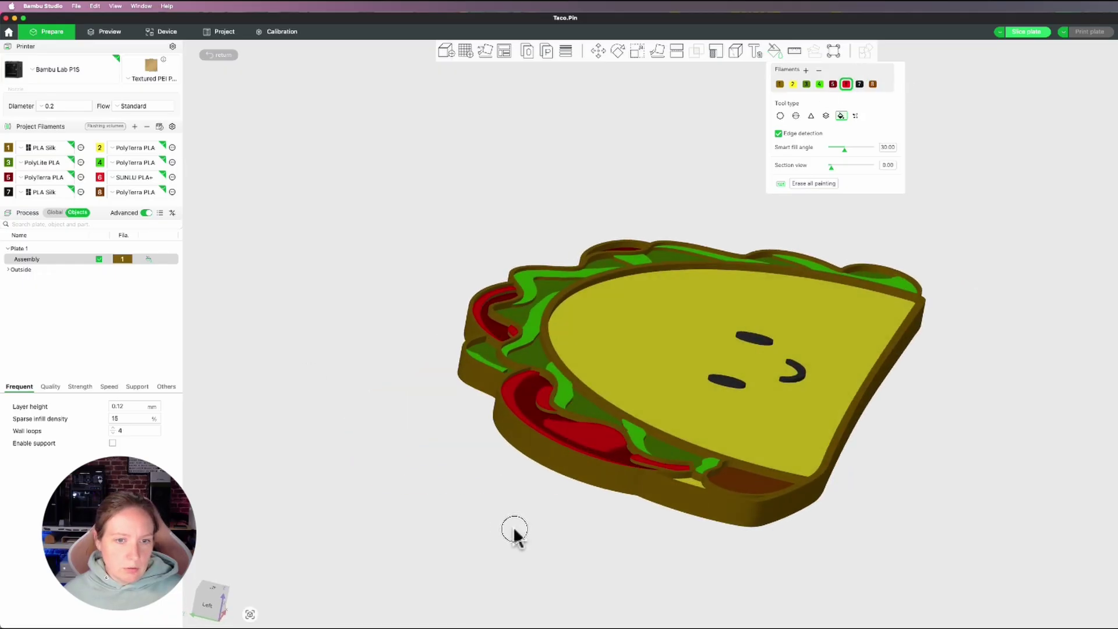
{"action": "left_click", "coordinate": [543, 412]}
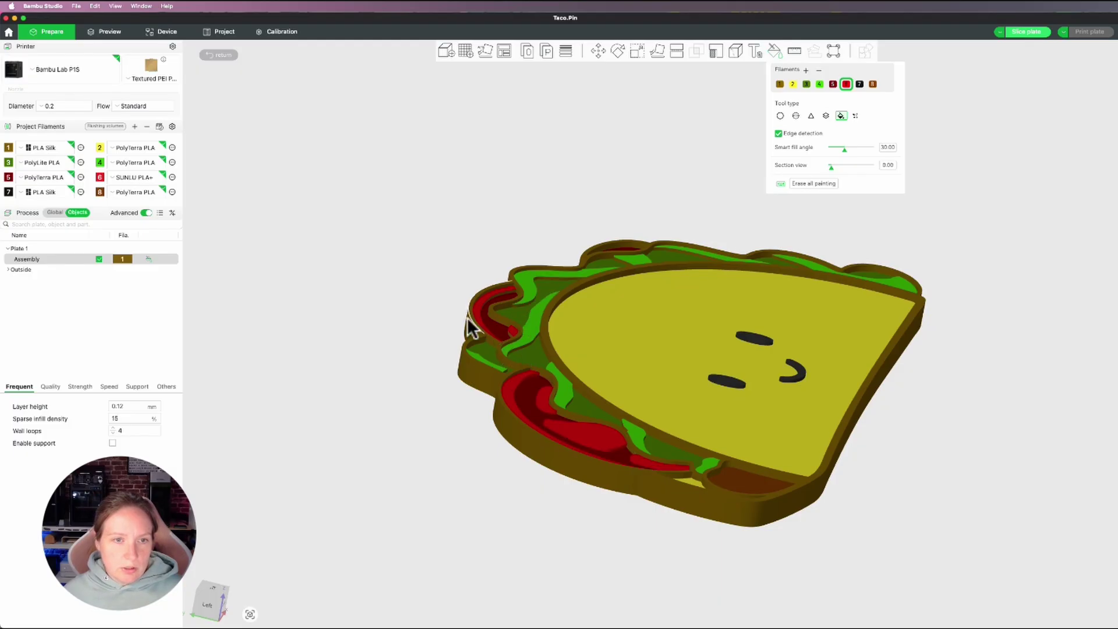
{"action": "left_click_drag", "start_coordinate": [442, 448], "coordinate": [429, 456]}
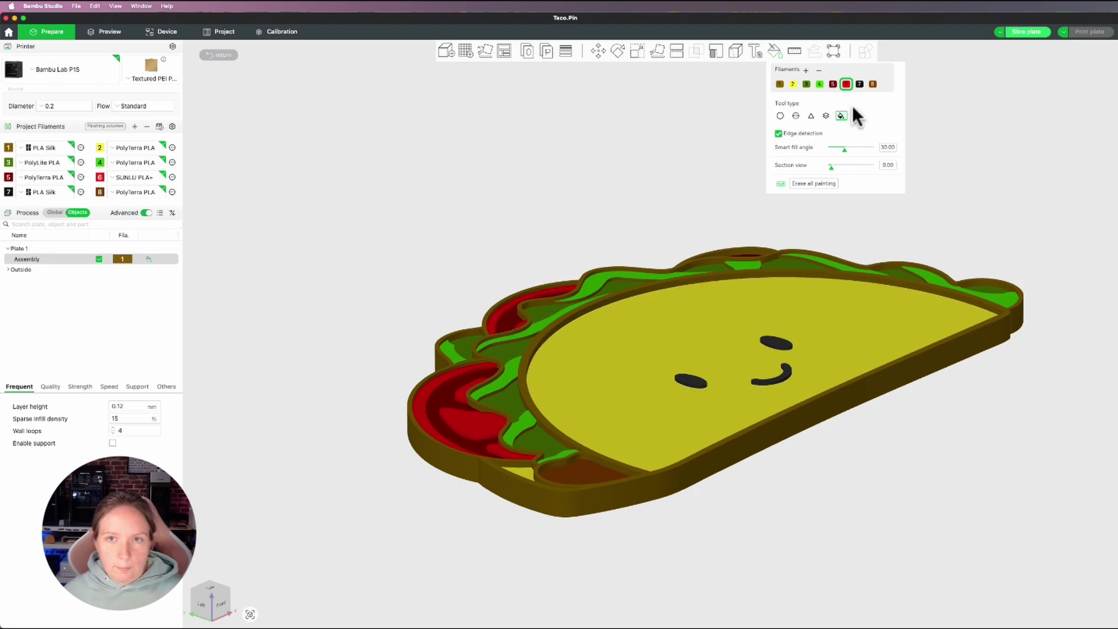
Touch up the missed lettuce edges and left rim ridge in bright green.
{"action": "left_click", "coordinate": [819, 84]}
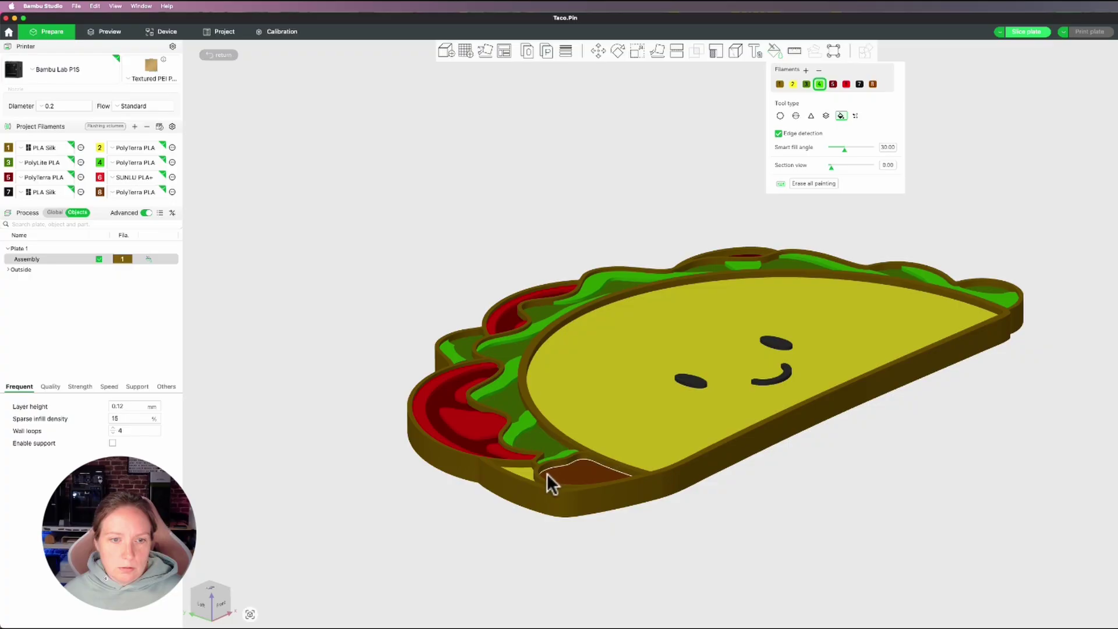
{"action": "left_click_drag", "start_coordinate": [424, 546], "coordinate": [484, 556]}
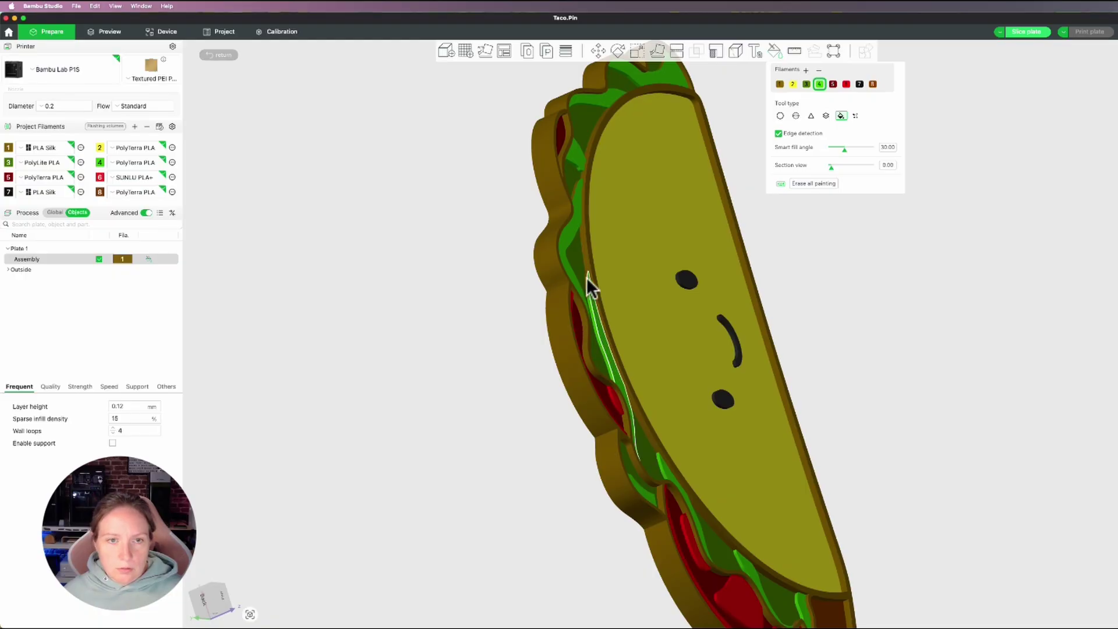
{"action": "left_click", "coordinate": [574, 188]}
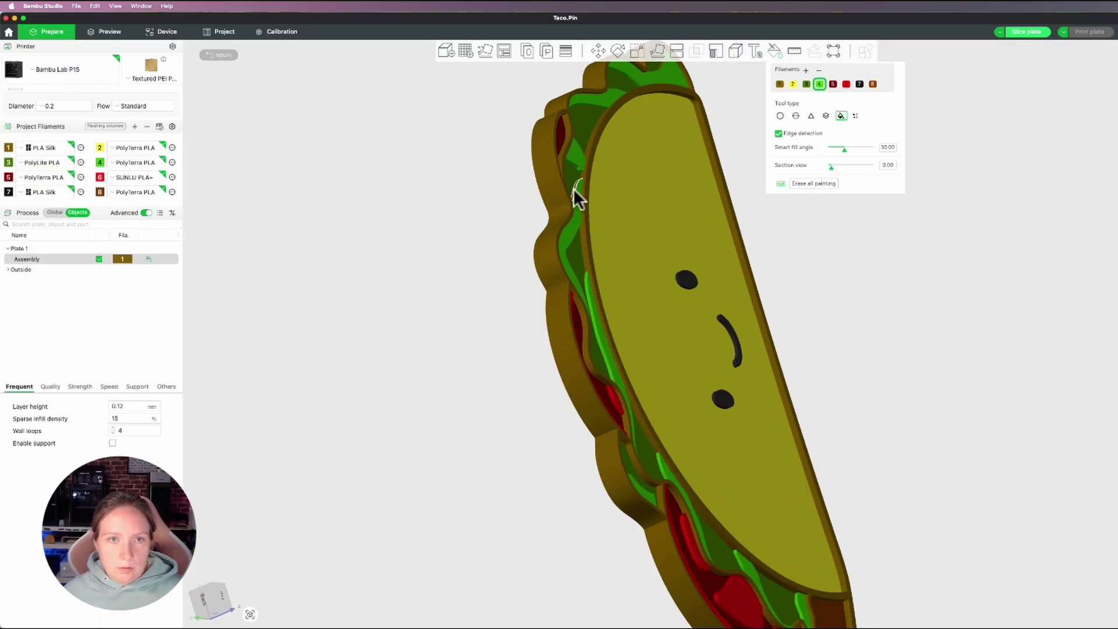
{"action": "mouse_move", "coordinate": [794, 206]}
{"action": "left_mouse_down"}
{"action": "mouse_move", "coordinate": [836, 282]}
{"action": "mouse_move", "coordinate": [805, 282]}
{"action": "mouse_move", "coordinate": [805, 291]}
{"action": "mouse_move", "coordinate": [836, 296]}
{"action": "mouse_move", "coordinate": [793, 317]}
{"action": "left_mouse_up"}
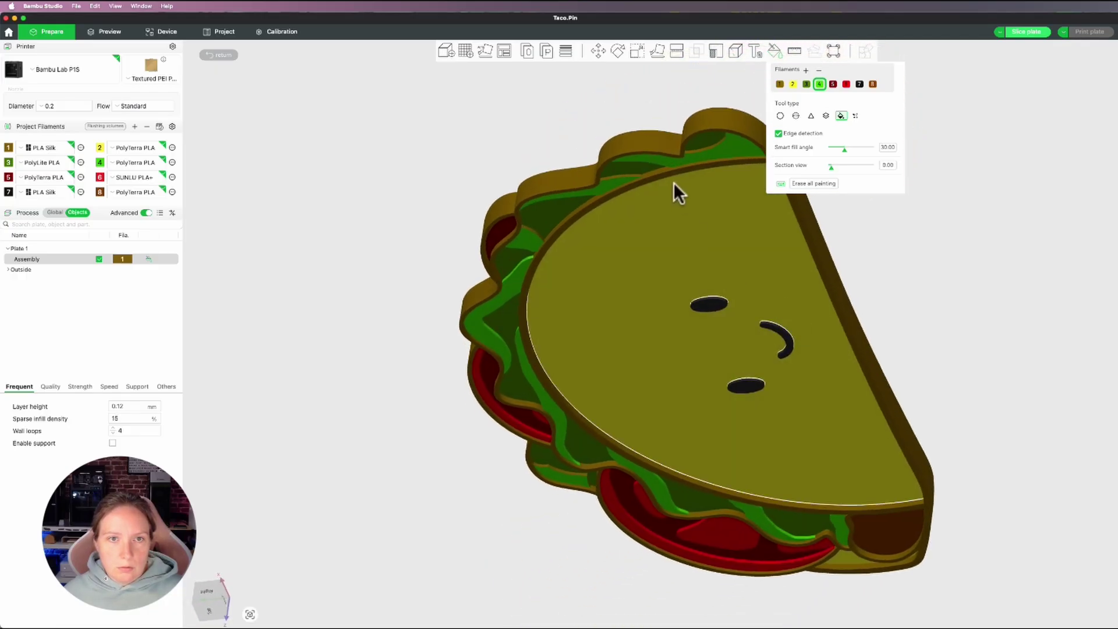
{"action": "left_click", "coordinate": [697, 148]}
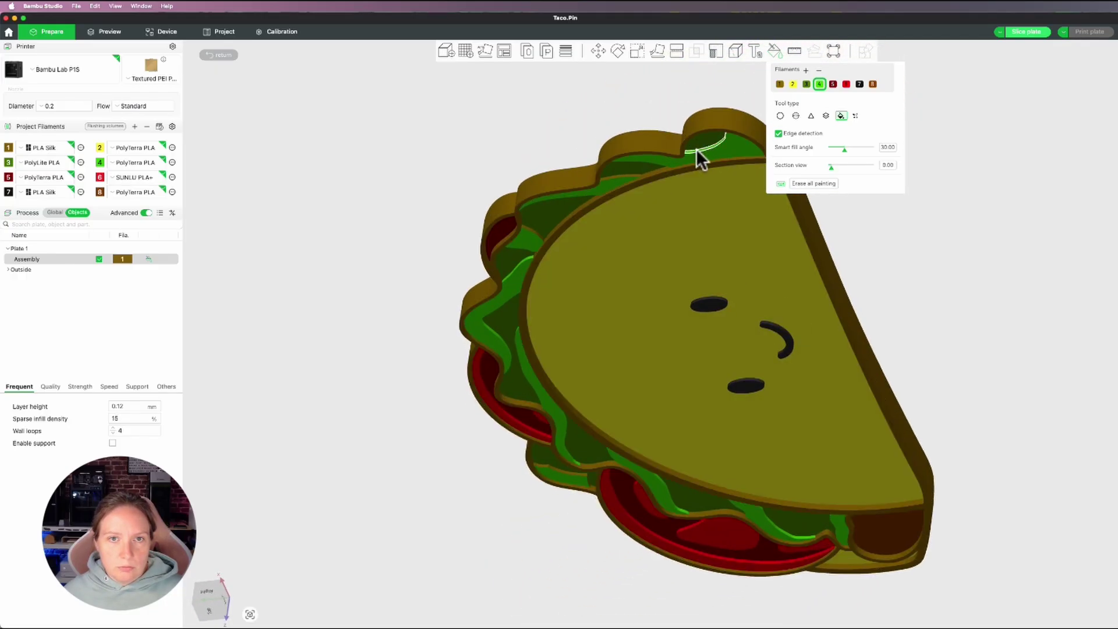
{"action": "left_click", "coordinate": [630, 175]}
{"action": "left_click", "coordinate": [536, 229]}
{"action": "left_click_drag", "start_coordinate": [991, 369], "coordinate": [959, 313]}
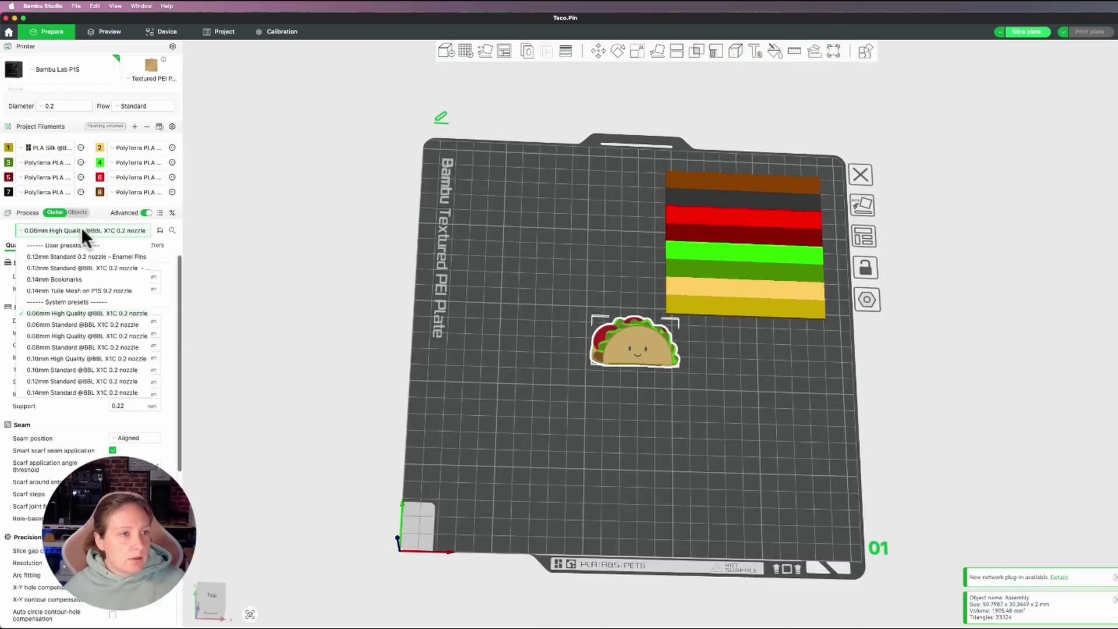
Use the '0.12mm Standard 0.2 nozzle - Enamel Pins' preset with the prime tower disabled.
{"action": "left_click", "coordinate": [100, 257]}
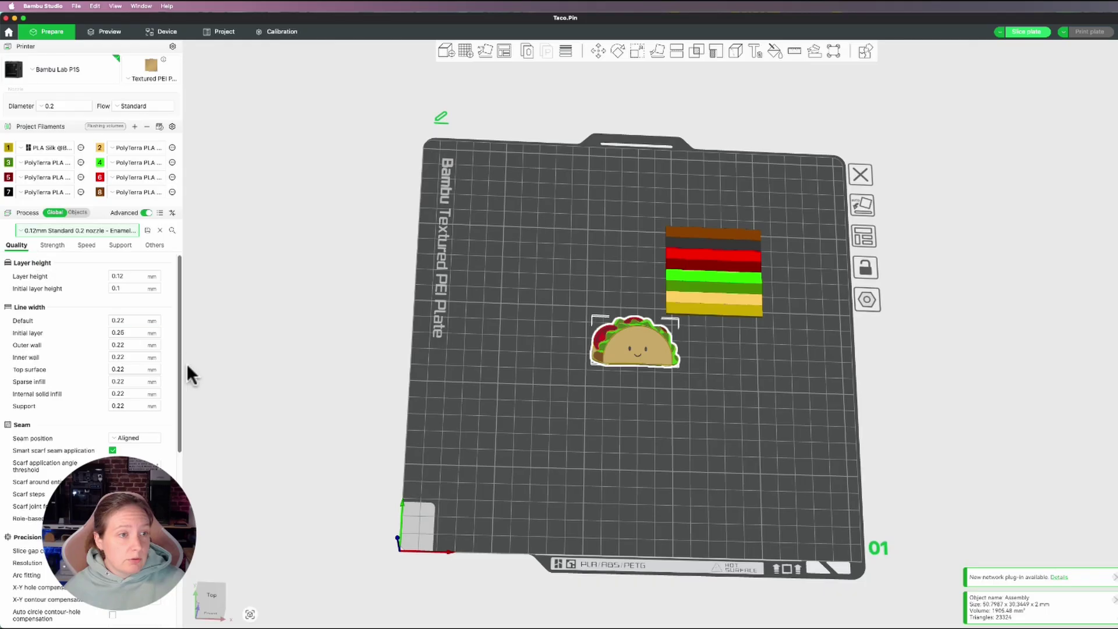
{"action": "scroll", "coordinate": [88, 415], "scroll_direction": "down", "scroll_amount": 5}
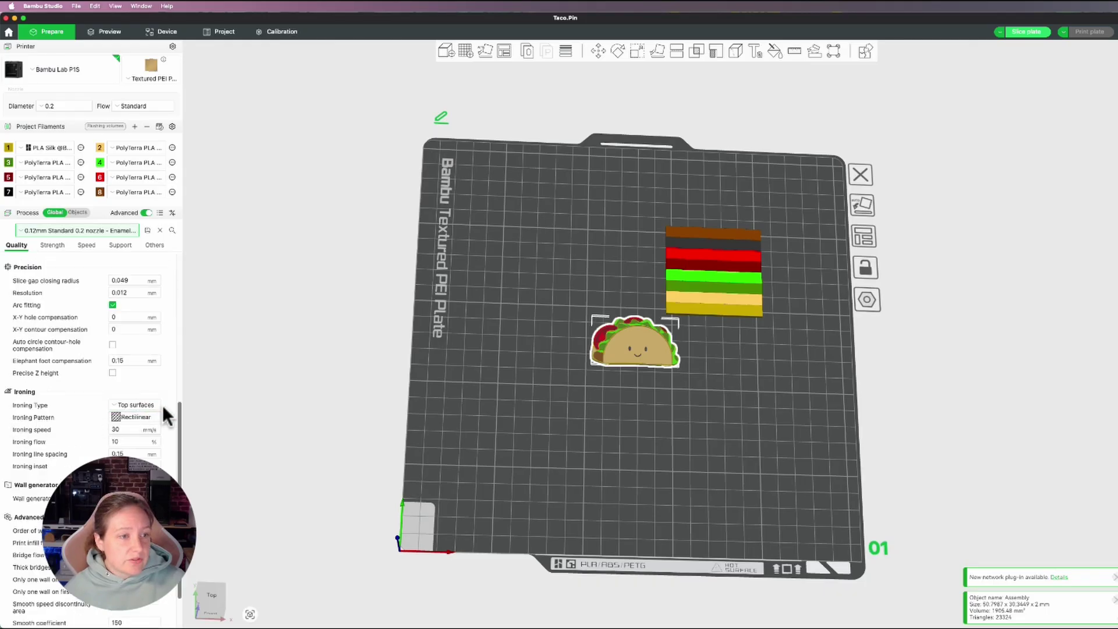
{"action": "scroll", "coordinate": [137, 403], "scroll_direction": "down", "scroll_amount": 3}
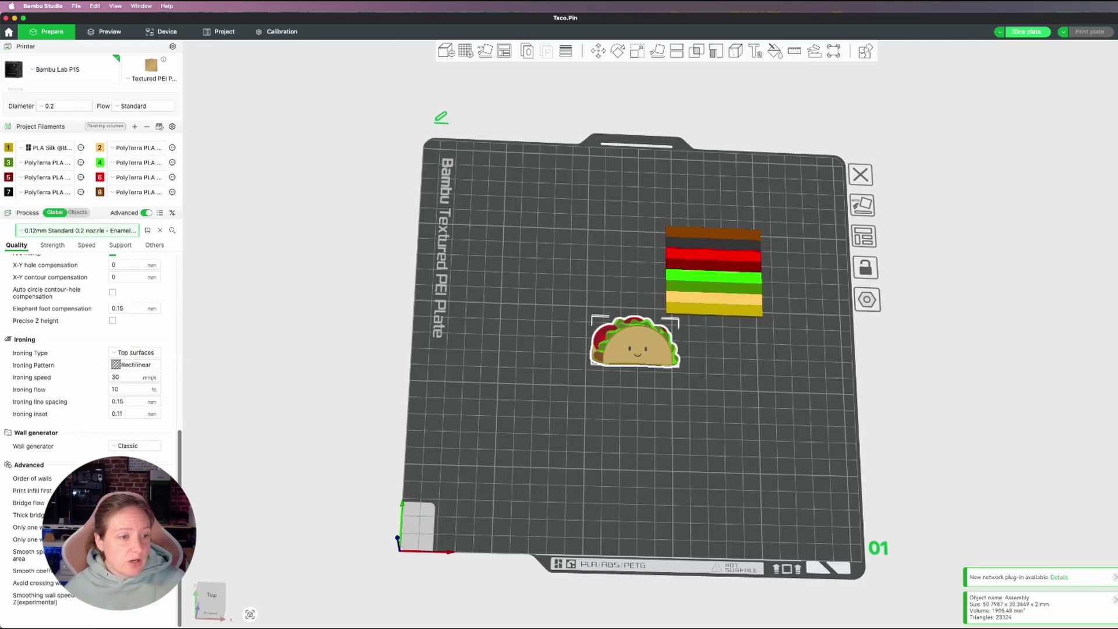
{"action": "left_click", "coordinate": [120, 244]}
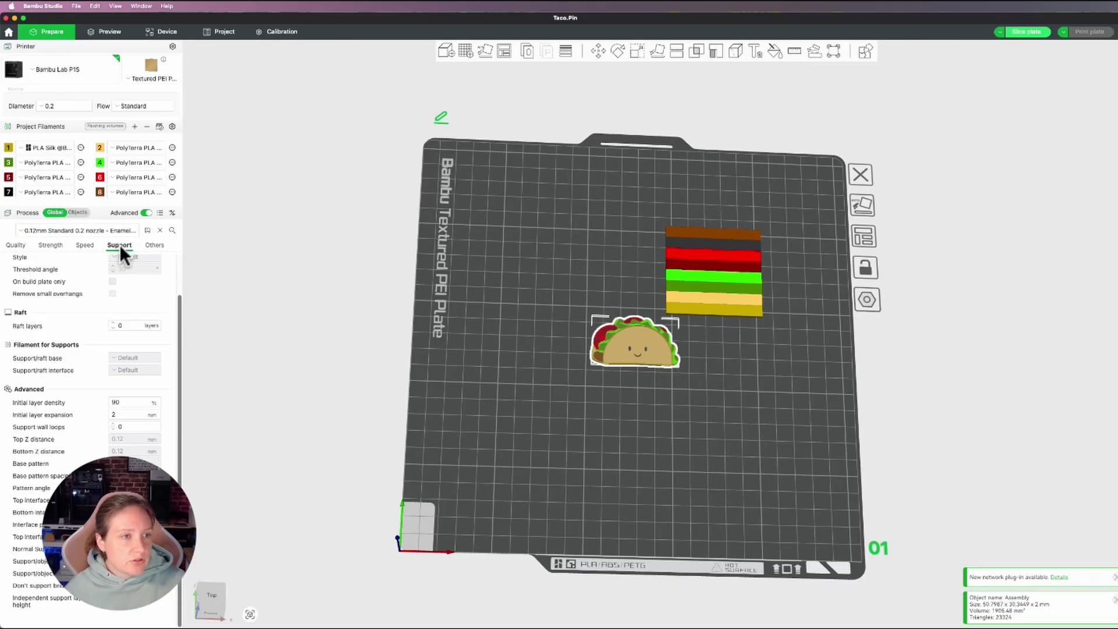
{"action": "left_click", "coordinate": [150, 245]}
{"action": "scroll", "coordinate": [150, 337], "scroll_direction": "up", "scroll_amount": 2}
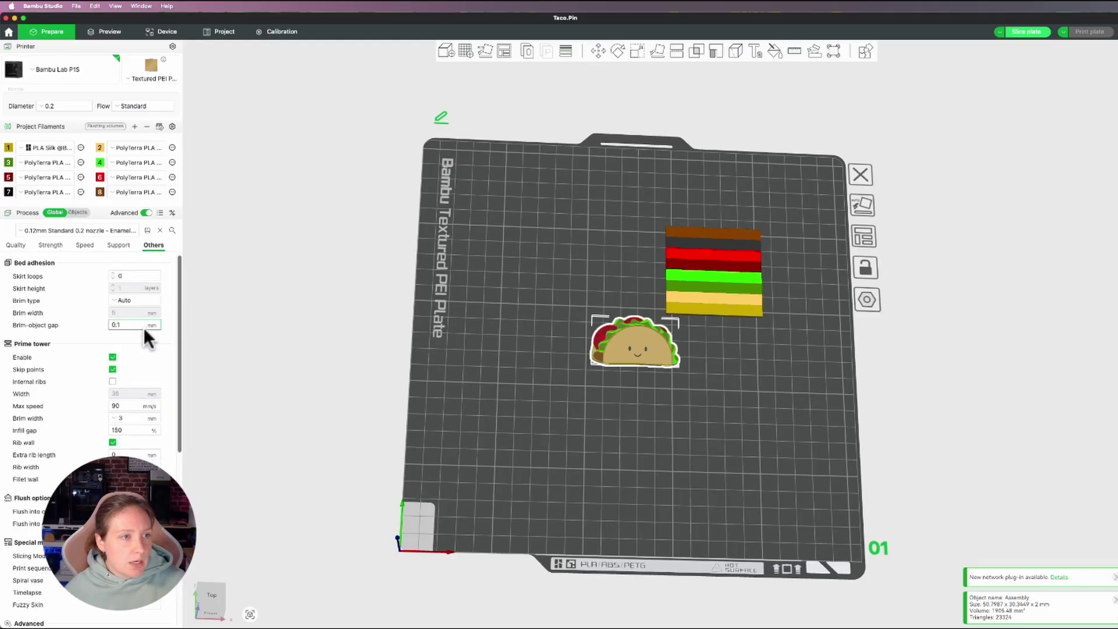
{"action": "left_click", "coordinate": [112, 356]}
{"action": "left_click", "coordinate": [757, 343]}
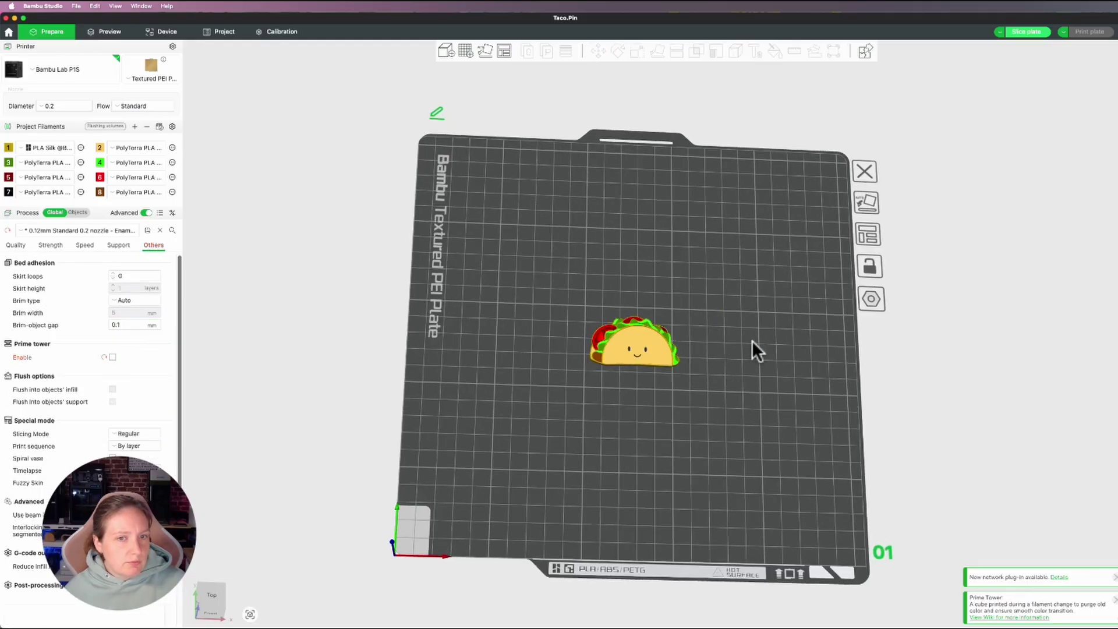
Enter 0.6 as the flushing volume multiplier and slice the plate.
{"action": "left_click", "coordinate": [116, 126]}
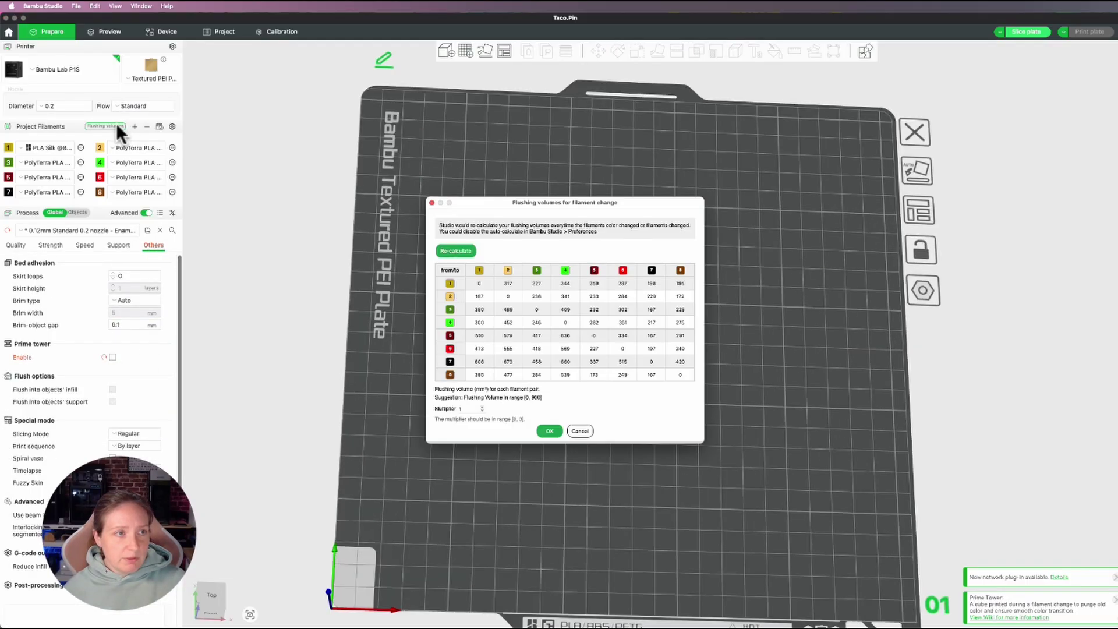
{"action": "left_click", "coordinate": [469, 408]}
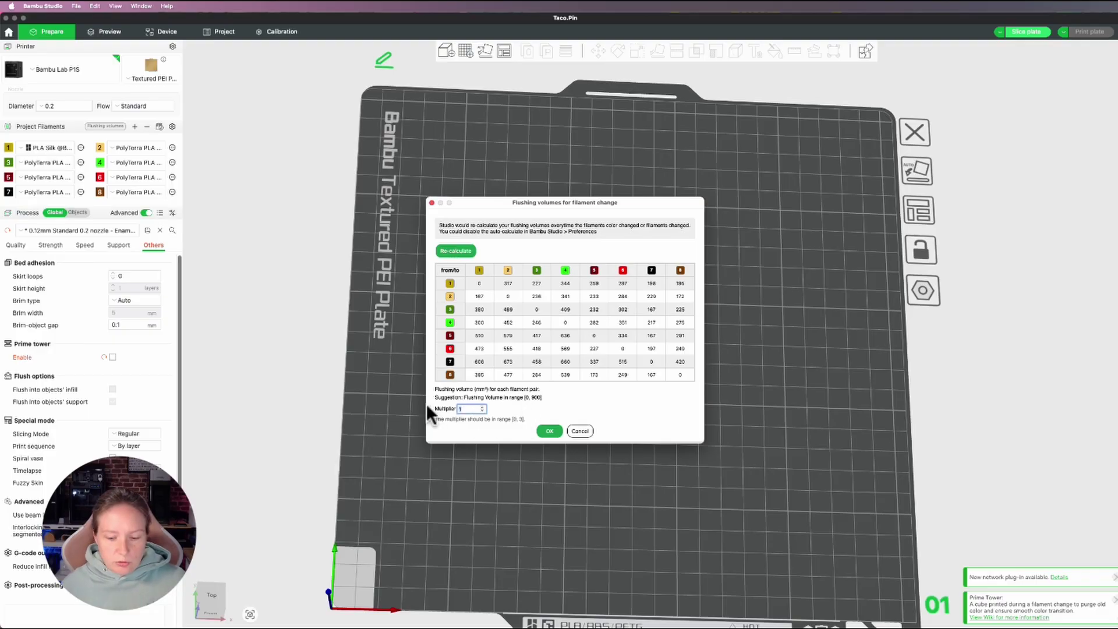
{"action": "type", "text": ".6"}
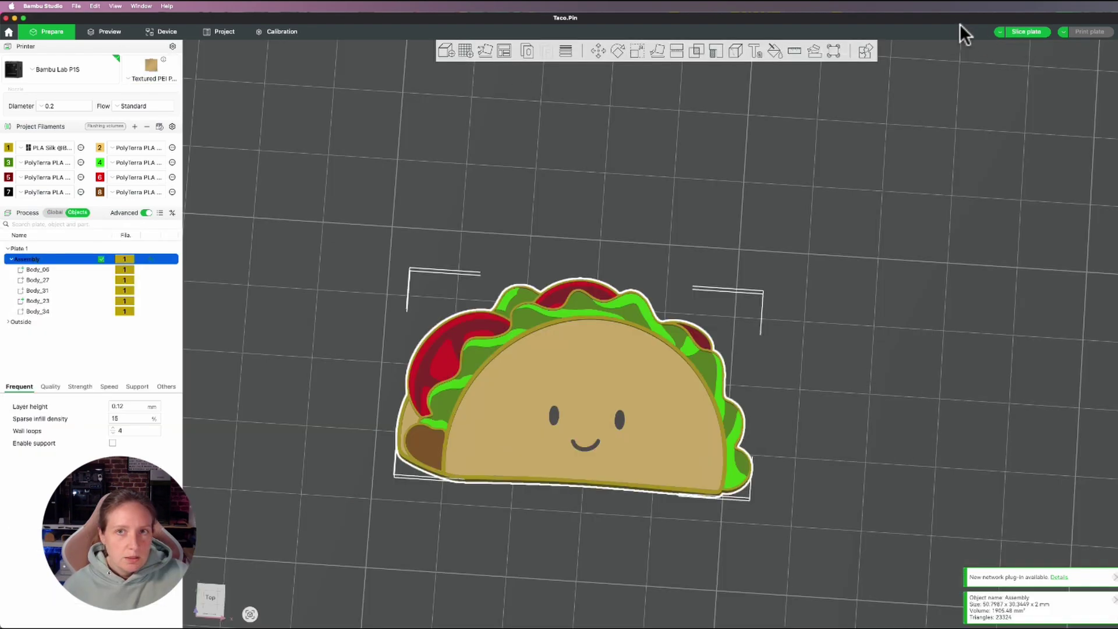
{"action": "left_click", "coordinate": [1026, 32]}
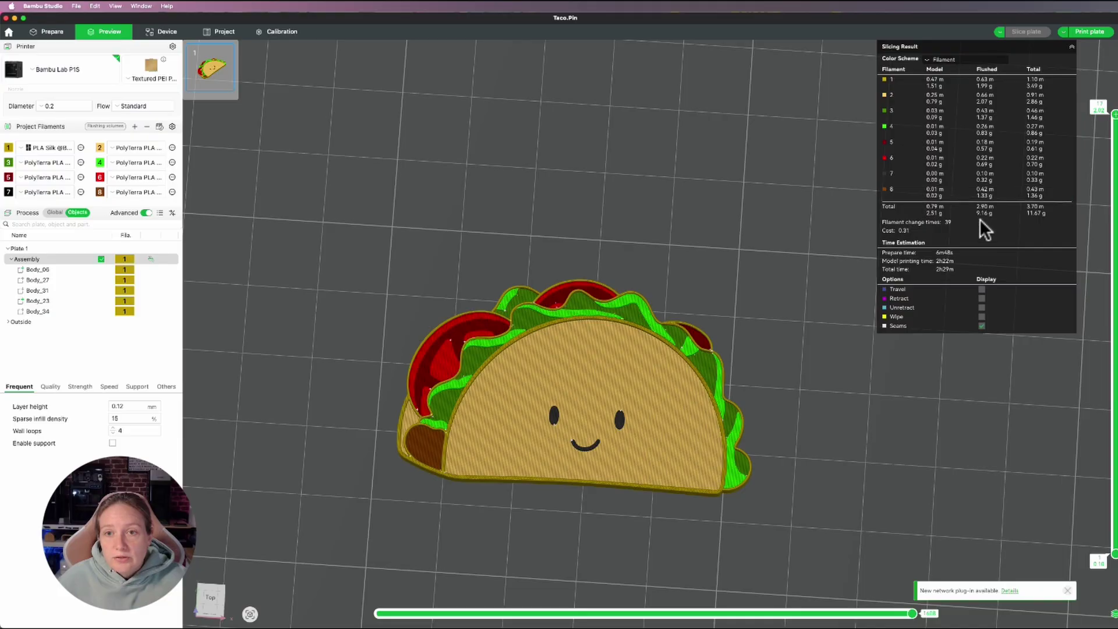
Confirm the 0.6 flushing multiplier and review the sliced preview's 3.70 m (11.67 g) filament use.
{"action": "left_click", "coordinate": [110, 127]}
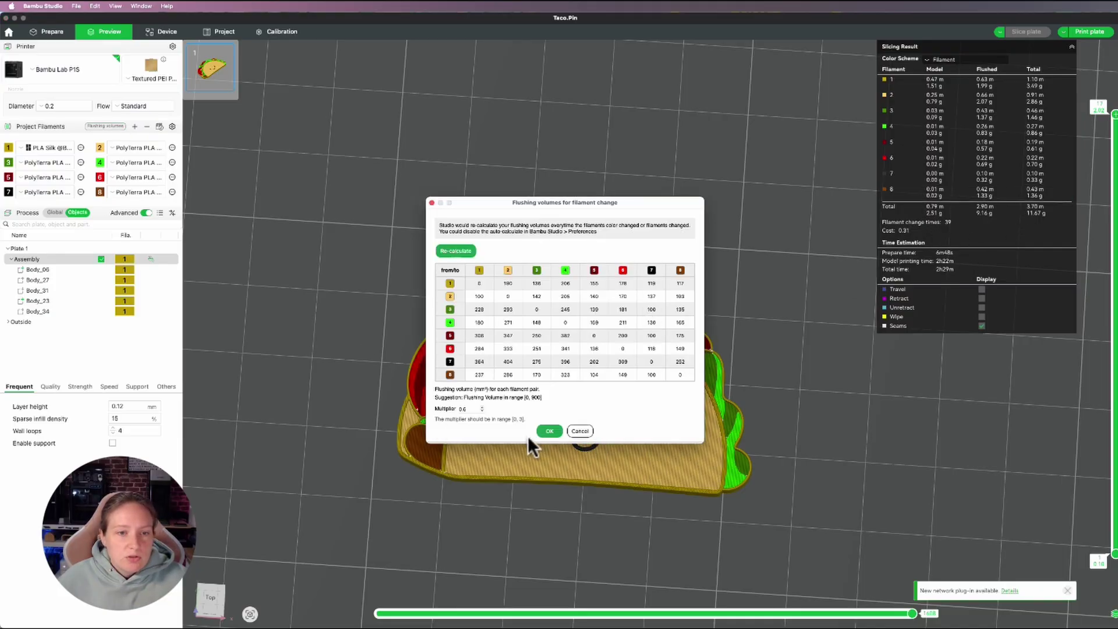
{"action": "left_click", "coordinate": [546, 432]}
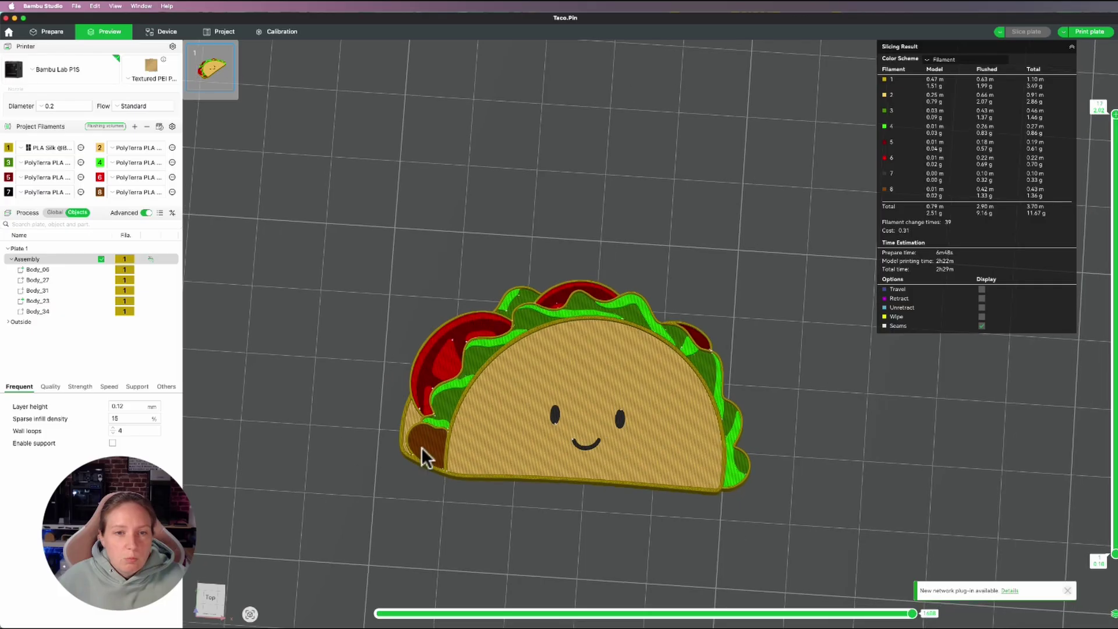
{"action": "scroll", "coordinate": [428, 445], "scroll_direction": "down", "scroll_amount": 6}
{"action": "scroll", "coordinate": [615, 371], "scroll_direction": "up", "scroll_amount": 3}
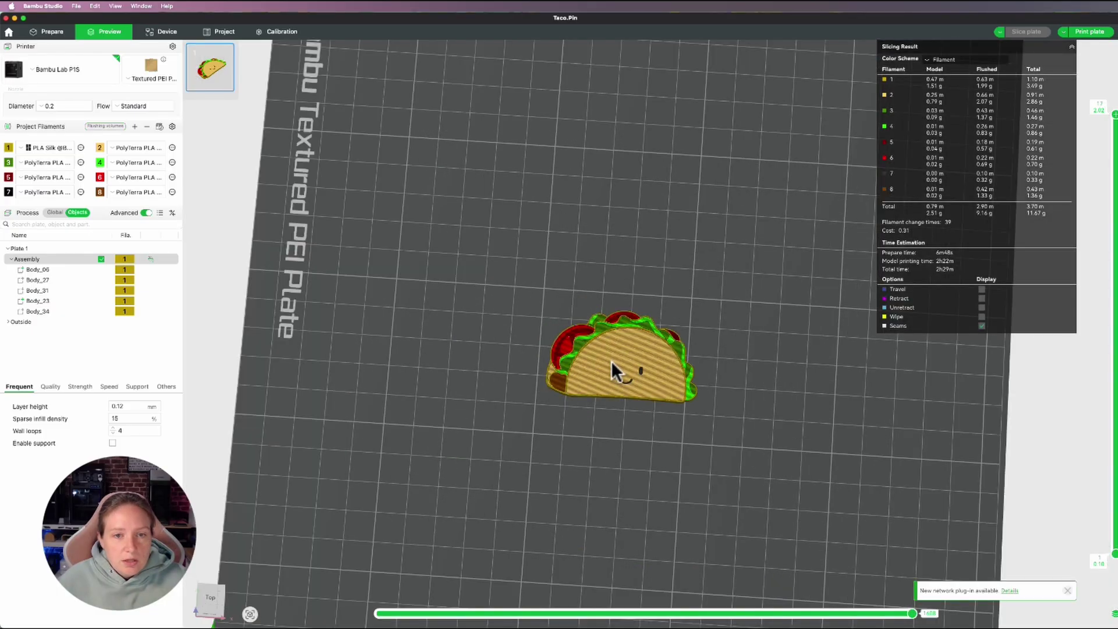
{"action": "scroll", "coordinate": [615, 371], "scroll_direction": "down", "scroll_amount": 3}
{"action": "scroll", "coordinate": [652, 350], "scroll_direction": "up", "scroll_amount": 5}
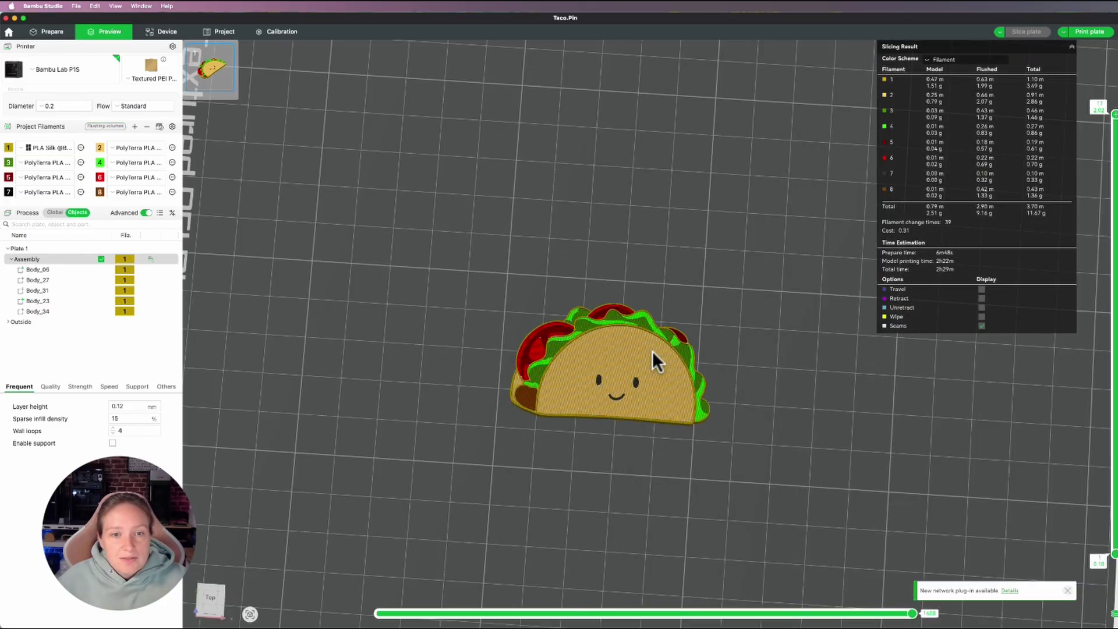
{"action": "scroll", "coordinate": [494, 369], "scroll_direction": "down", "scroll_amount": 5}
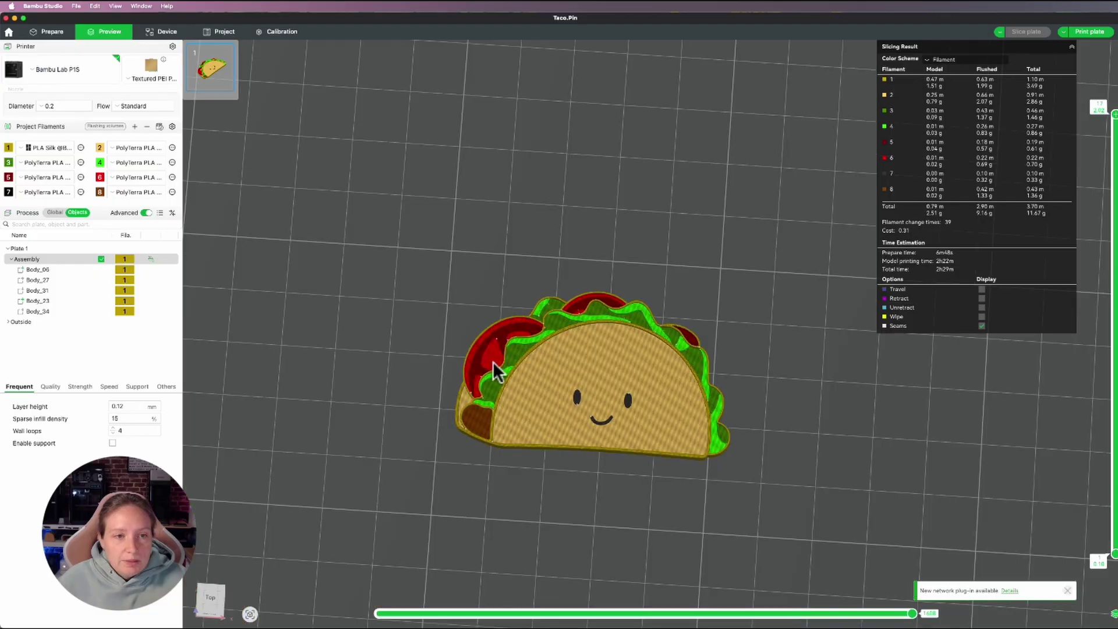
{"action": "left_click", "coordinate": [42, 36]}
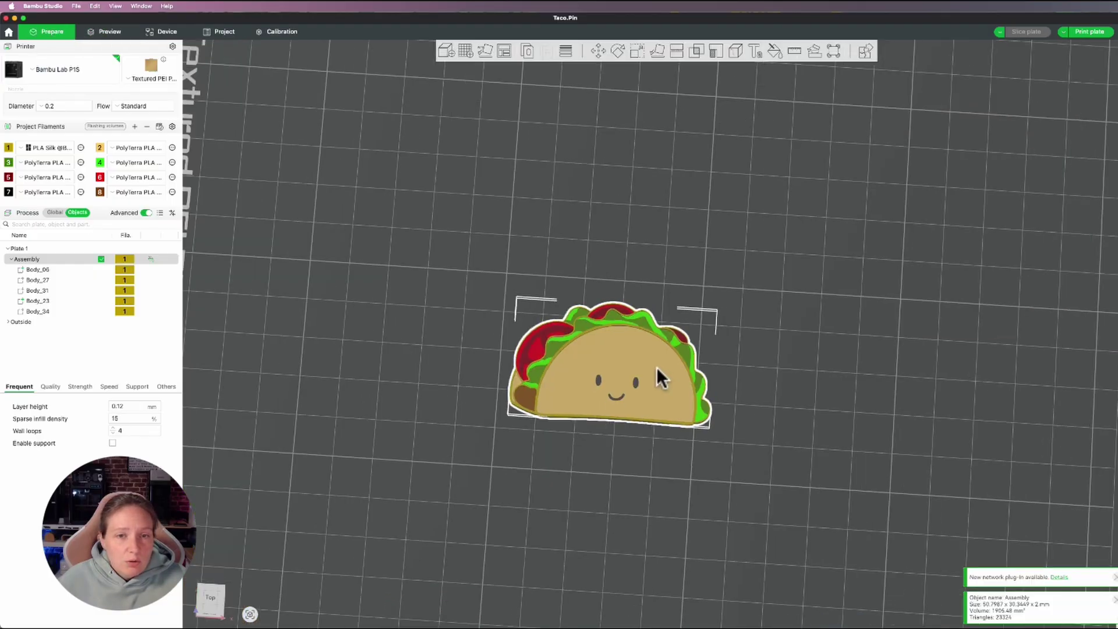
{"action": "scroll", "coordinate": [655, 367], "scroll_direction": "down", "scroll_amount": 3}
{"action": "right_click", "coordinate": [647, 345]}
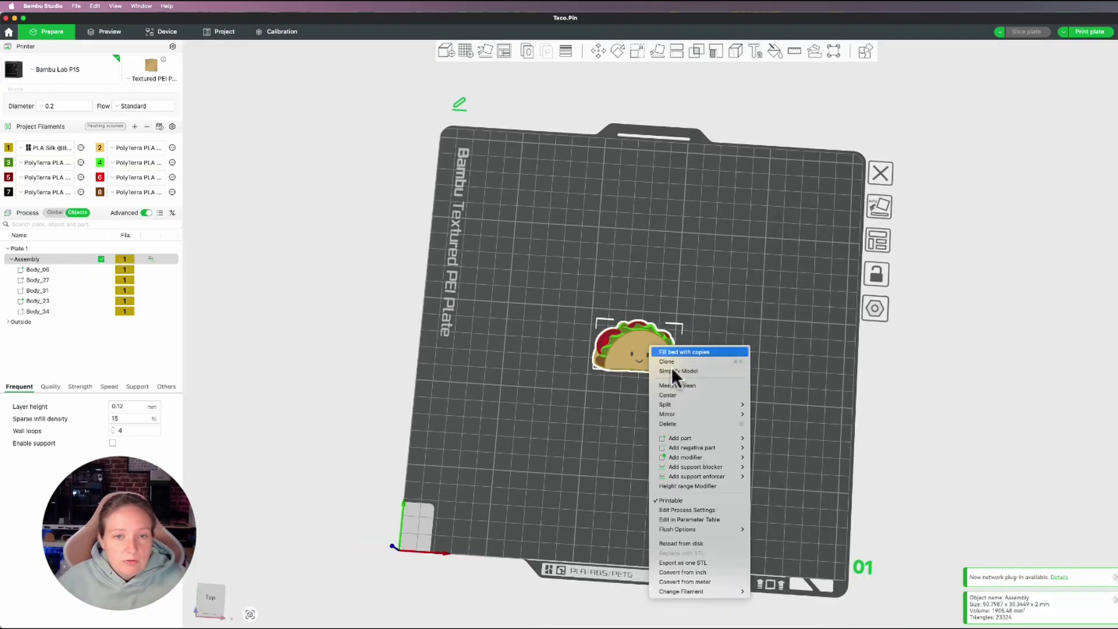
{"action": "left_click", "coordinate": [672, 367]}
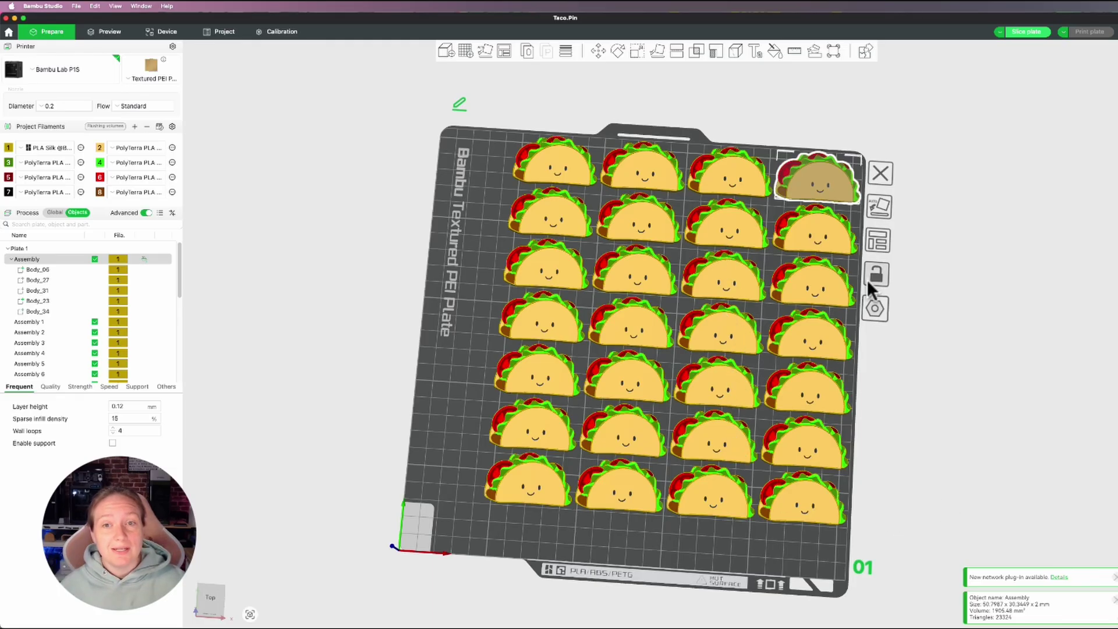
{"action": "left_click", "coordinate": [878, 238]}
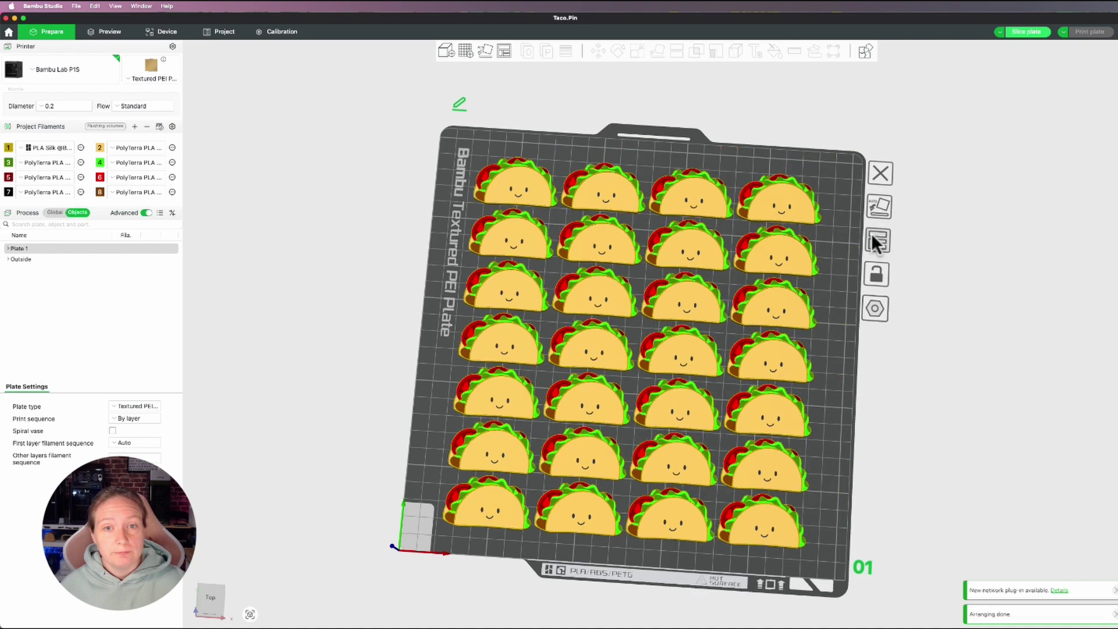
{"action": "left_click", "coordinate": [1025, 32]}
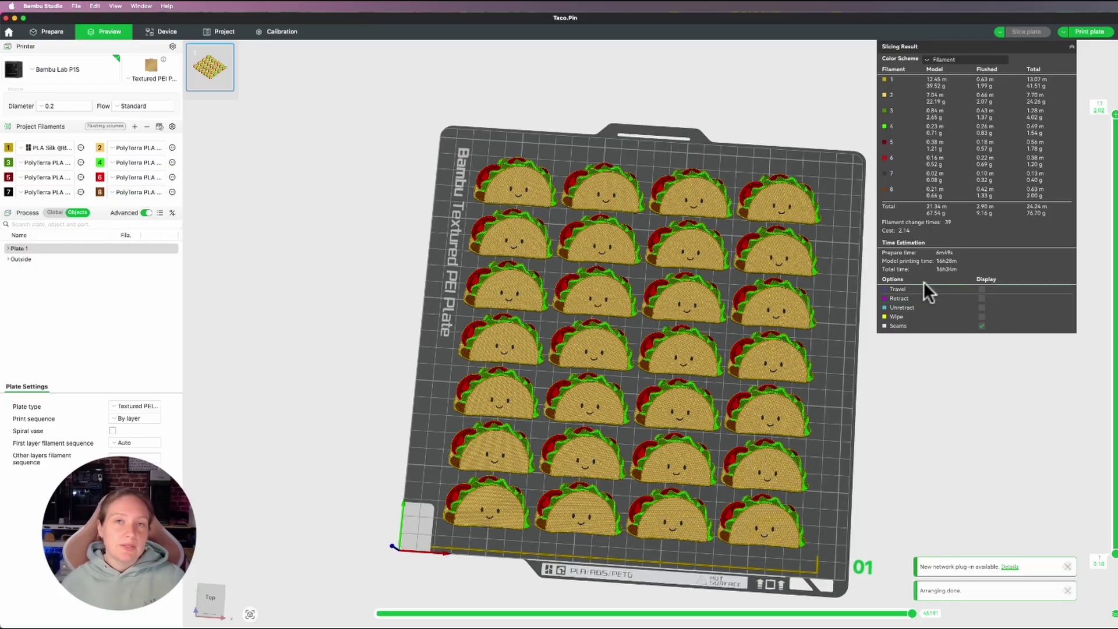
{"action": "left_click", "coordinate": [42, 29]}
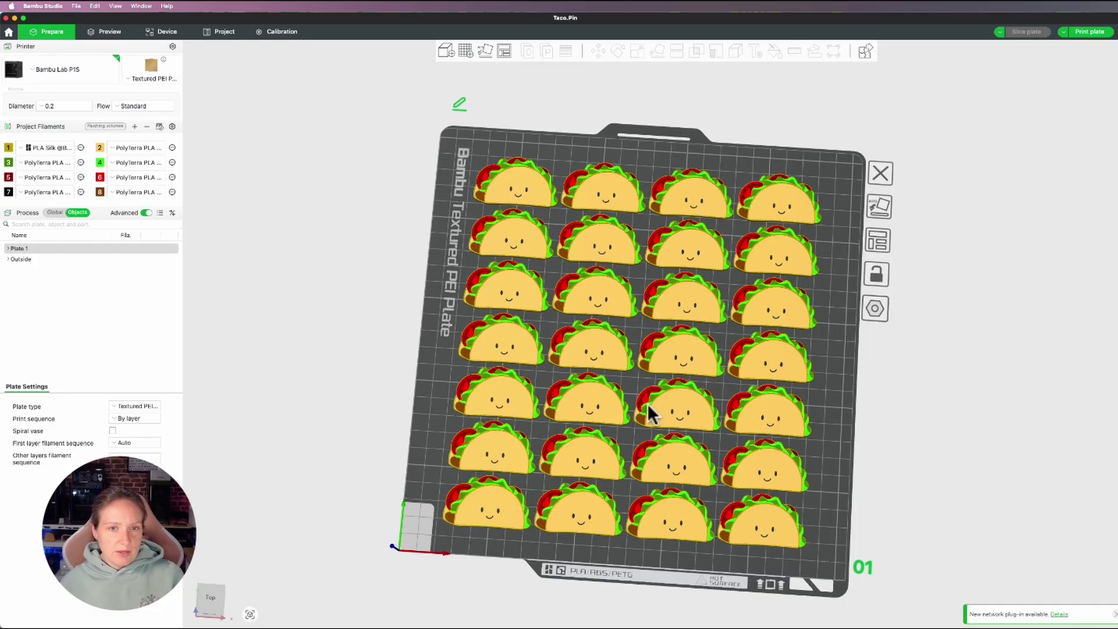
Undo the fill, clone the taco 8 times, arrange all nine, and slice the plate.
{"action": "key", "text": "super+z"}
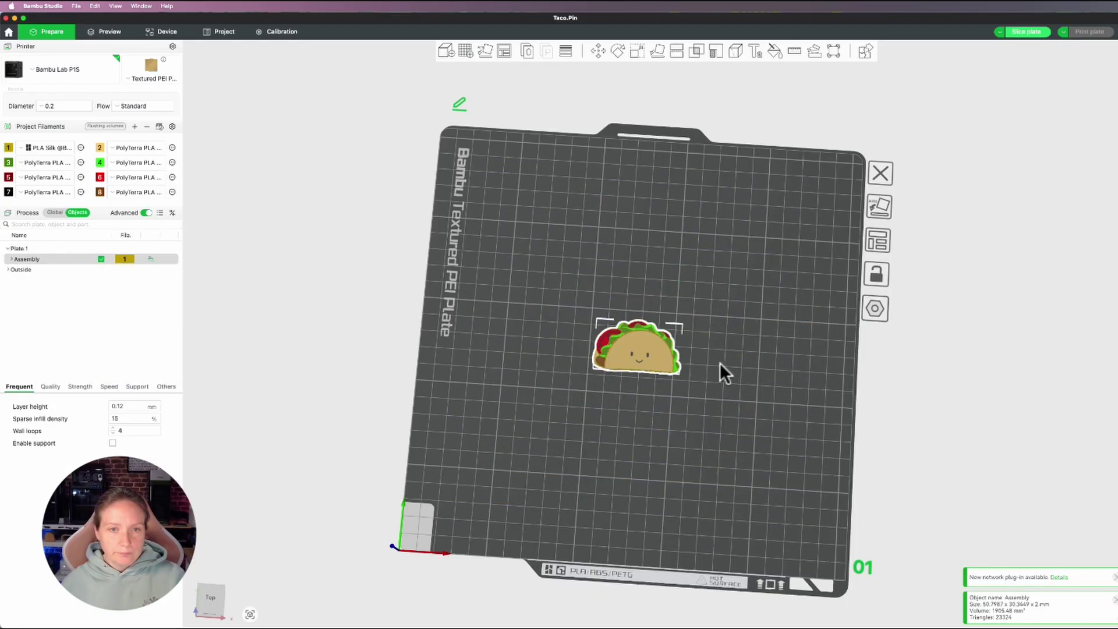
{"action": "right_click", "coordinate": [647, 355]}
{"action": "left_click", "coordinate": [655, 365]}
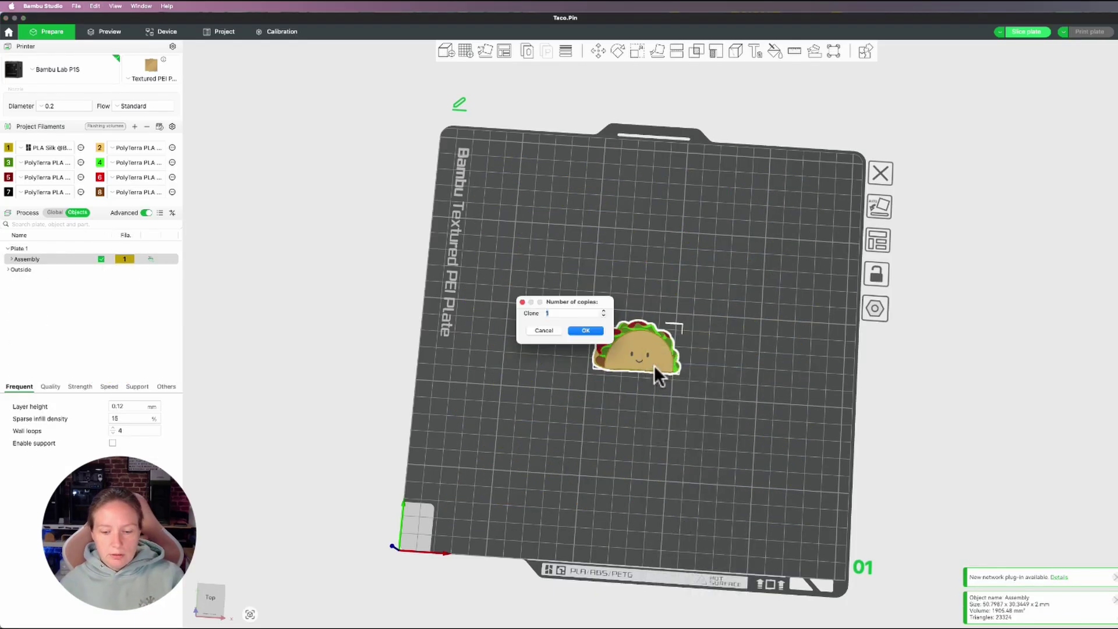
{"action": "type", "text": "8"}
{"action": "key", "text": "Return"}
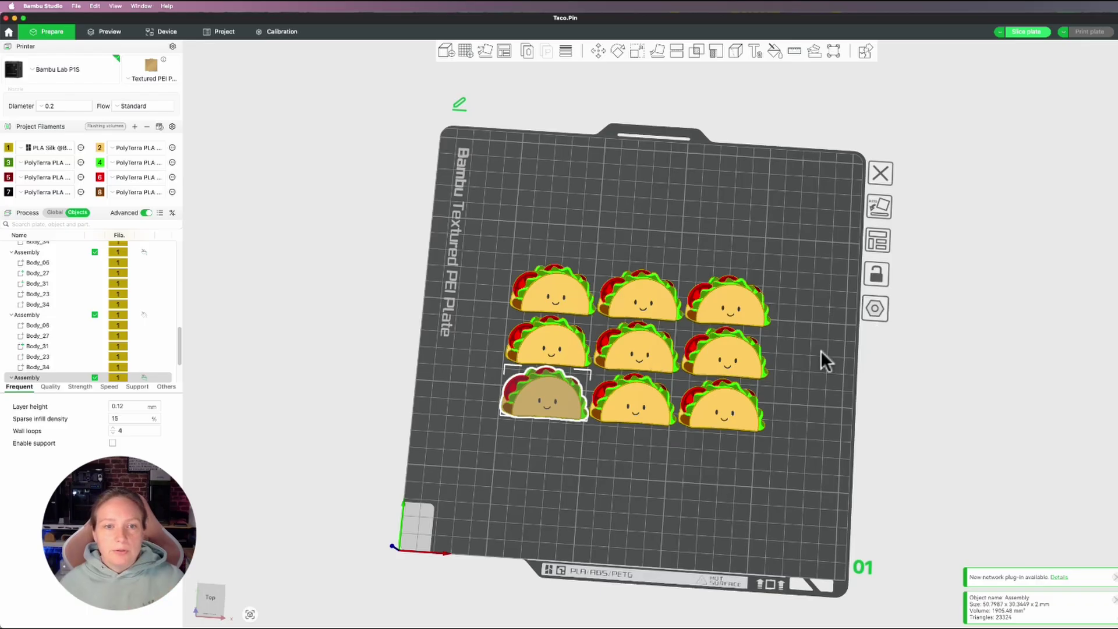
{"action": "left_click", "coordinate": [879, 238]}
{"action": "left_click", "coordinate": [1026, 32]}
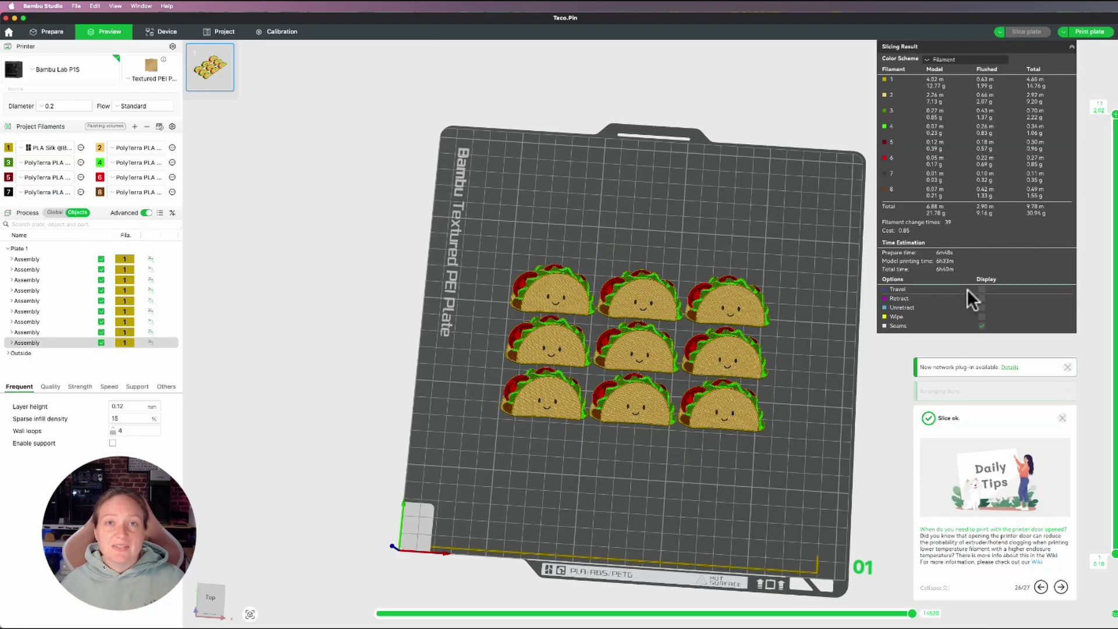